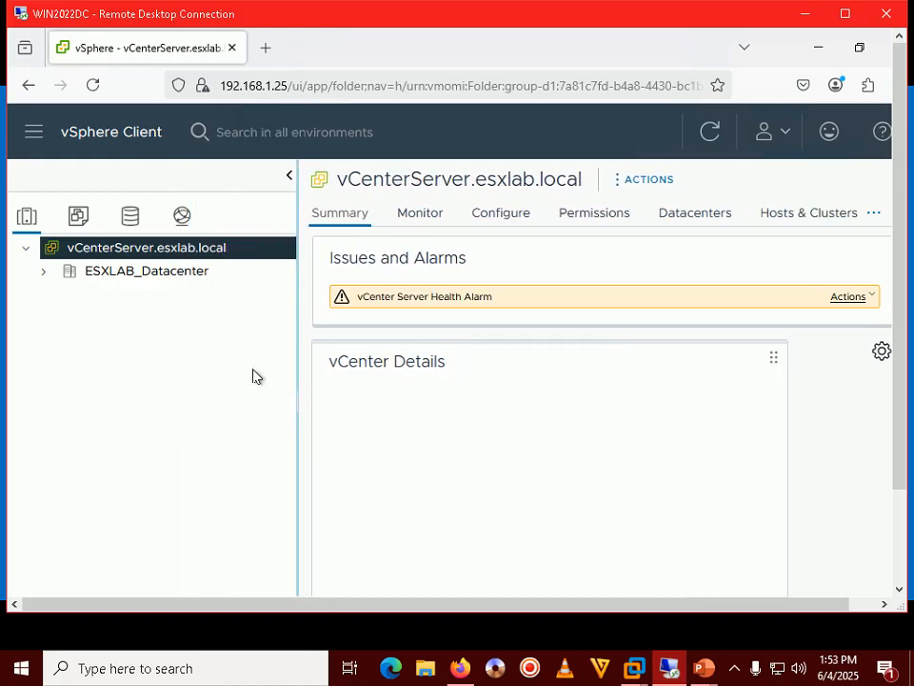
Show the ESXLAB_Datacenter summary, then advance the tutorial slides to the next step.
{"action": "left_click", "coordinate": [137, 274]}
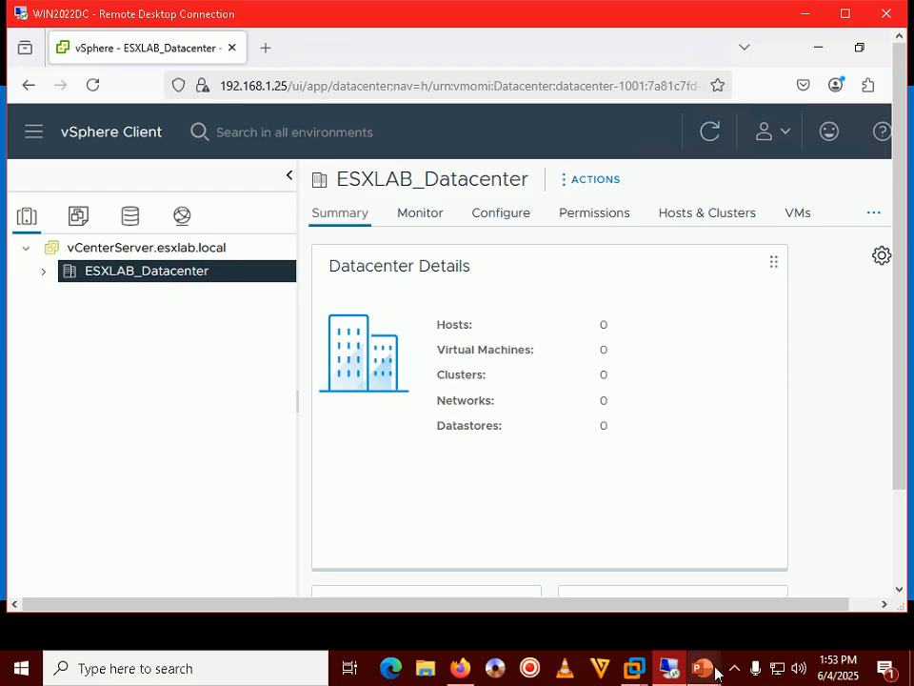
{"action": "mouse_move", "coordinate": [705, 667]}
{"action": "left_click", "coordinate": [798, 564]}
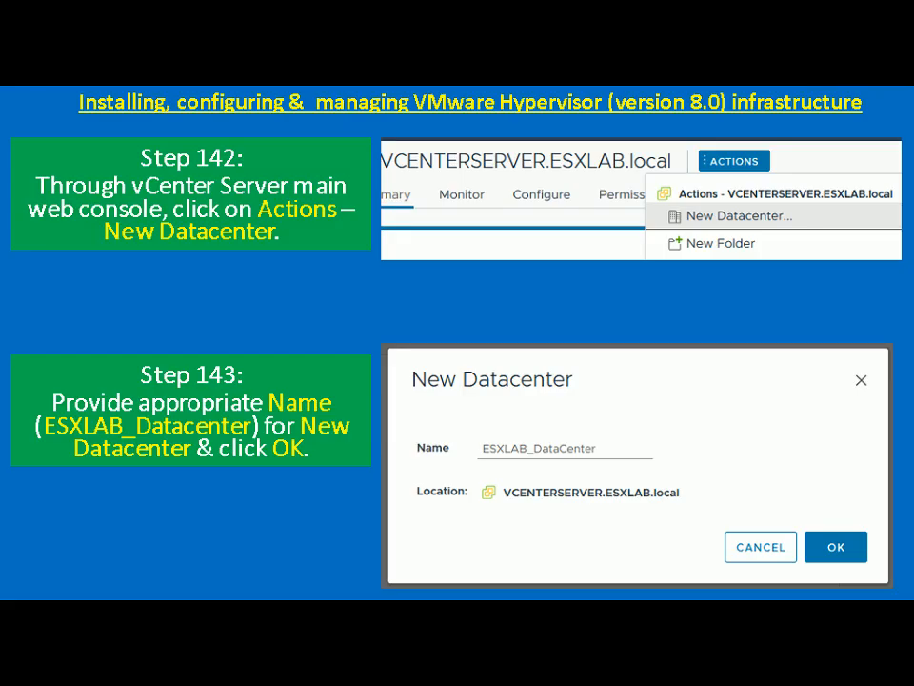
{"action": "key", "text": "Right"}
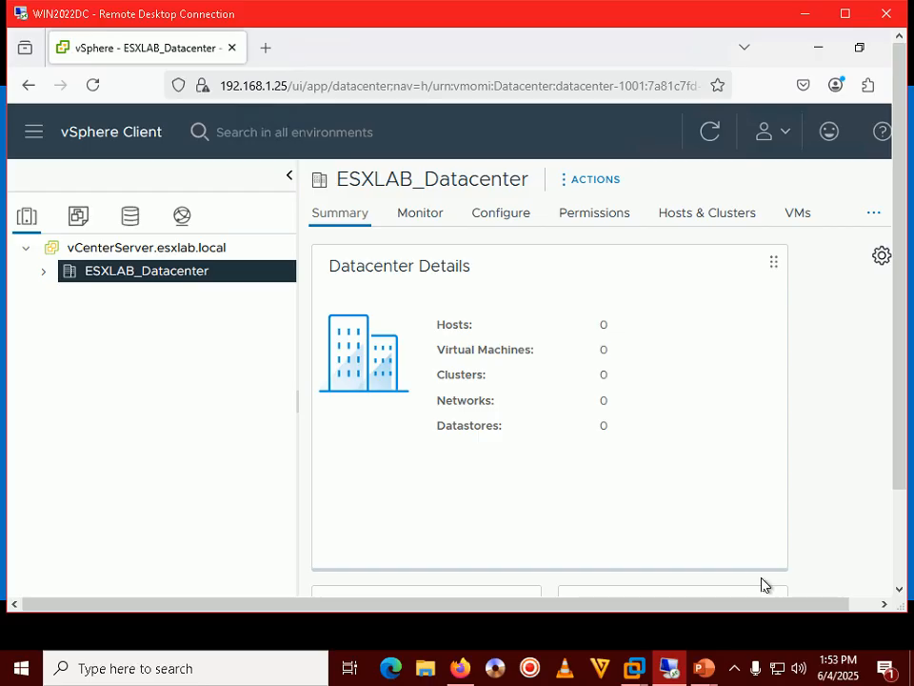
Start adding a host to ESXLAB_Datacenter from its Actions menu, checking the tutorial slide.
{"action": "right_click", "coordinate": [113, 276]}
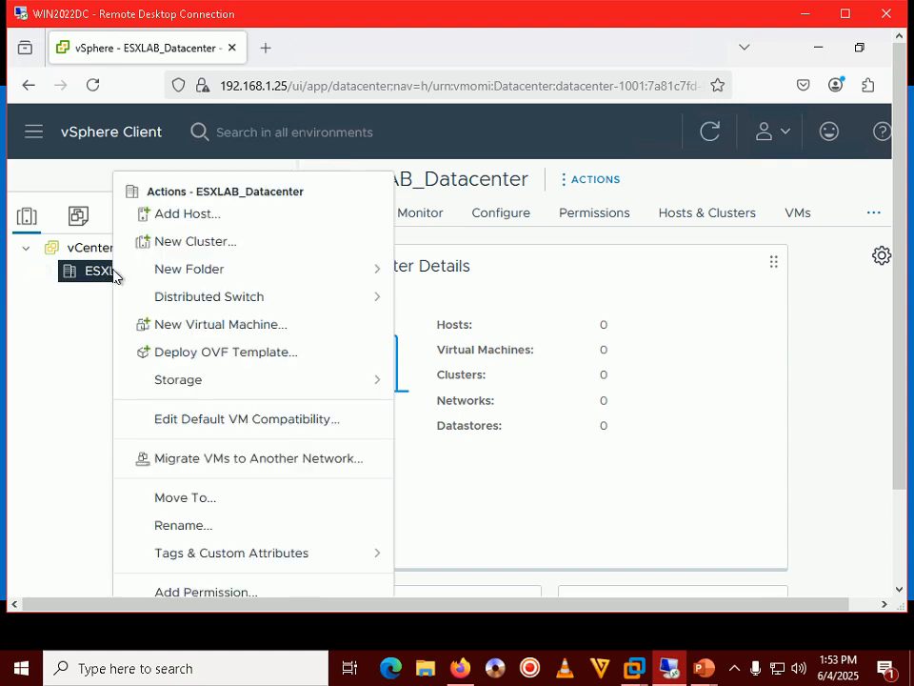
{"action": "left_click", "coordinate": [198, 216]}
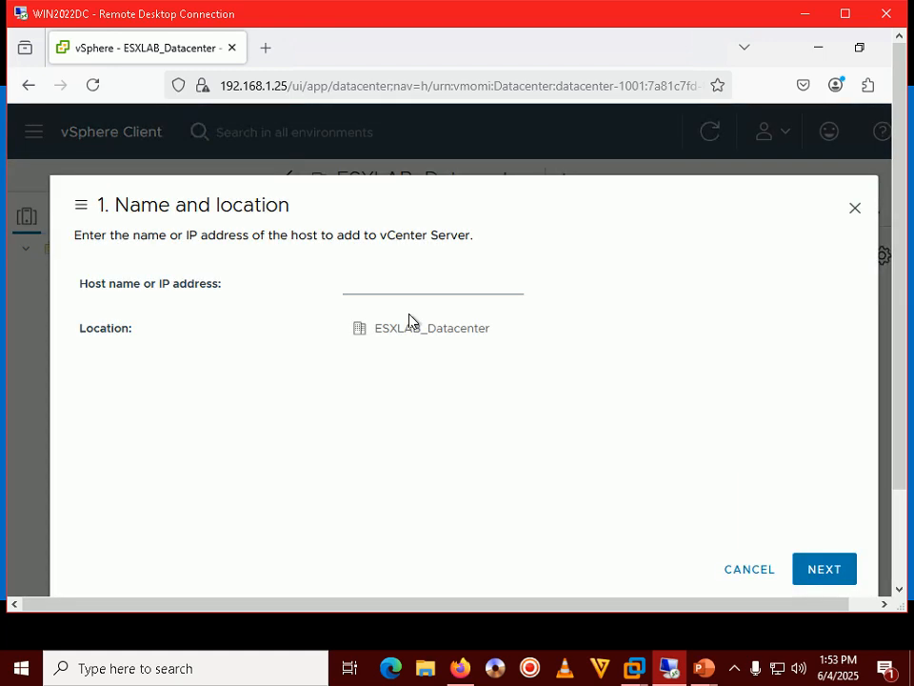
{"action": "mouse_move", "coordinate": [704, 668]}
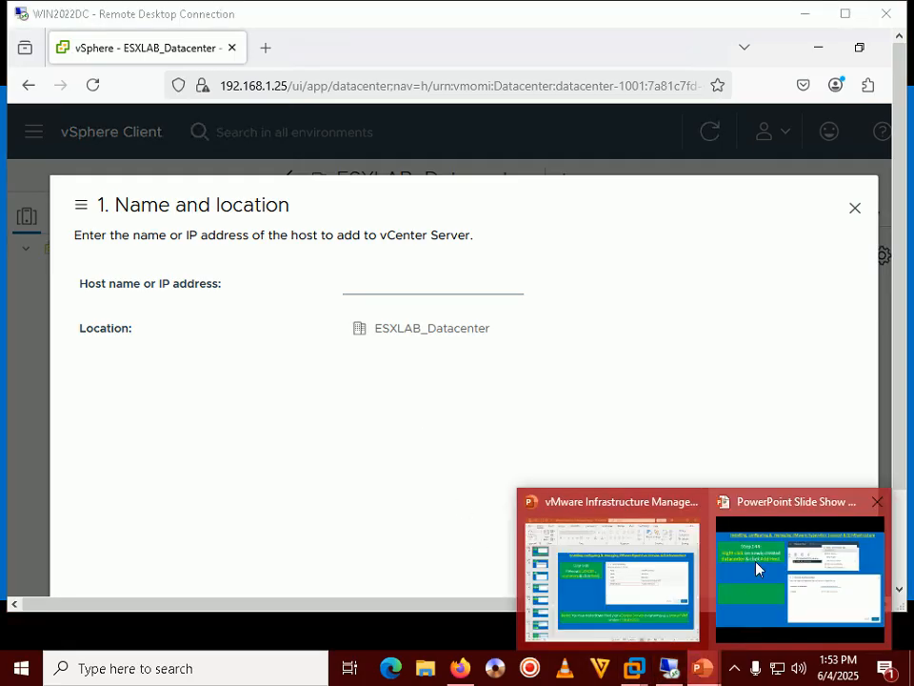
{"action": "left_click", "coordinate": [757, 561]}
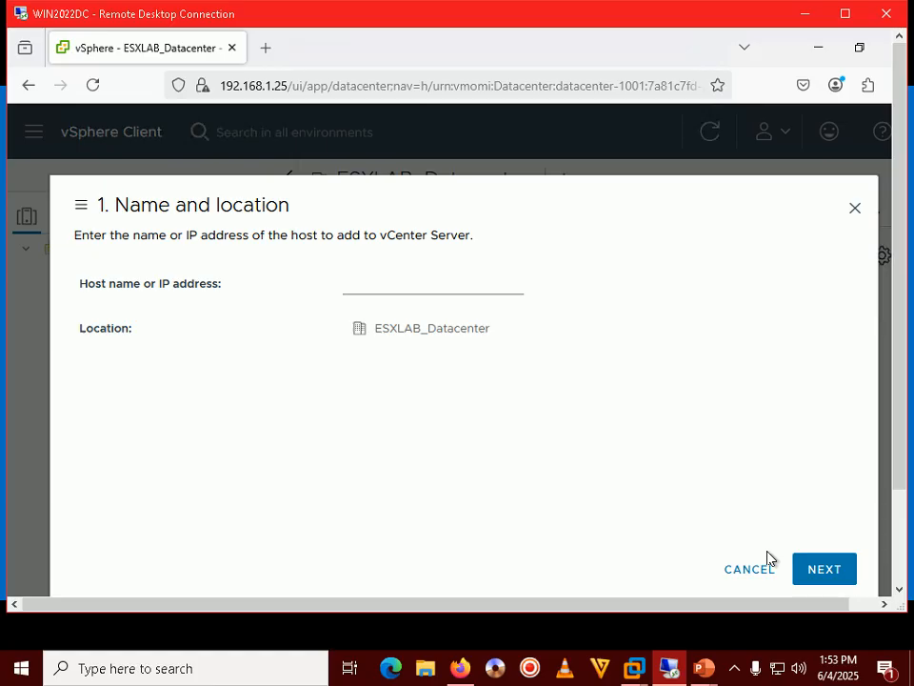
{"action": "left_click", "coordinate": [433, 285]}
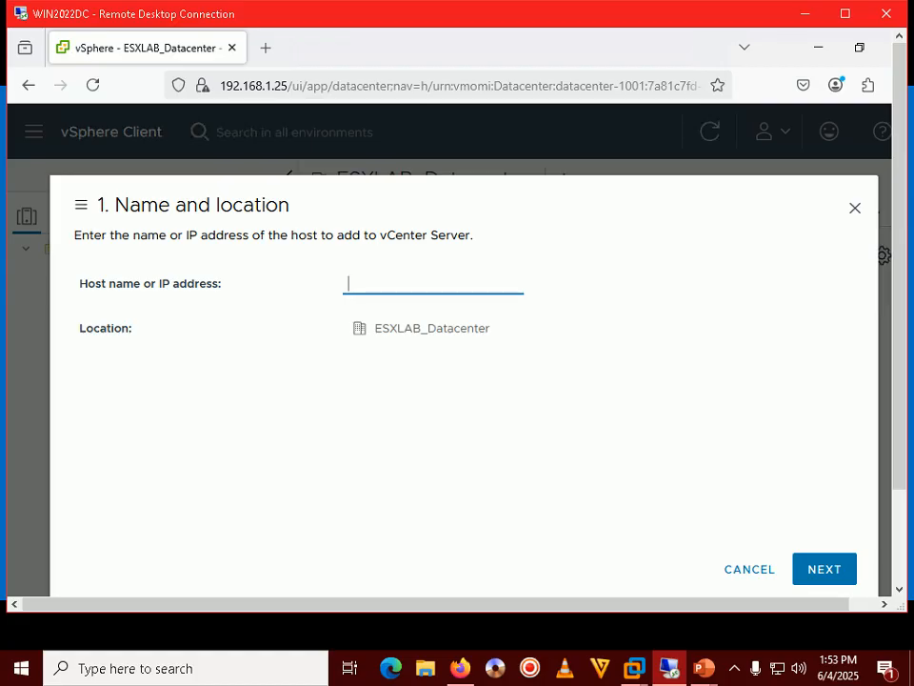
Enter ESXHOST01.ESXLAB.local as the host name and continue to Connection settings.
{"action": "type", "text": "ESXHOST01.ESXLAB"}
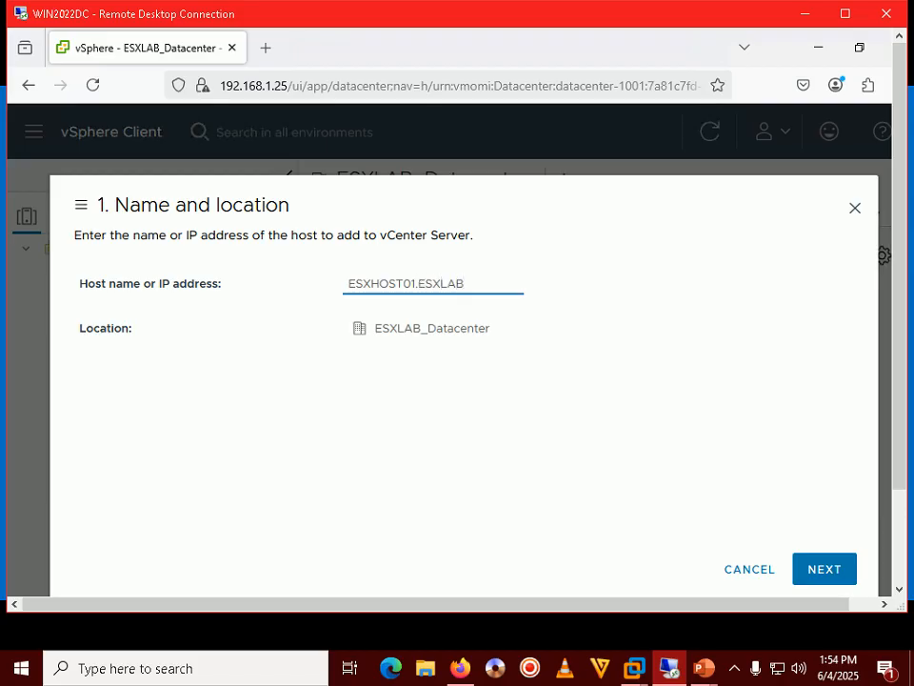
{"action": "type", "text": ".local"}
{"action": "left_click", "coordinate": [827, 567]}
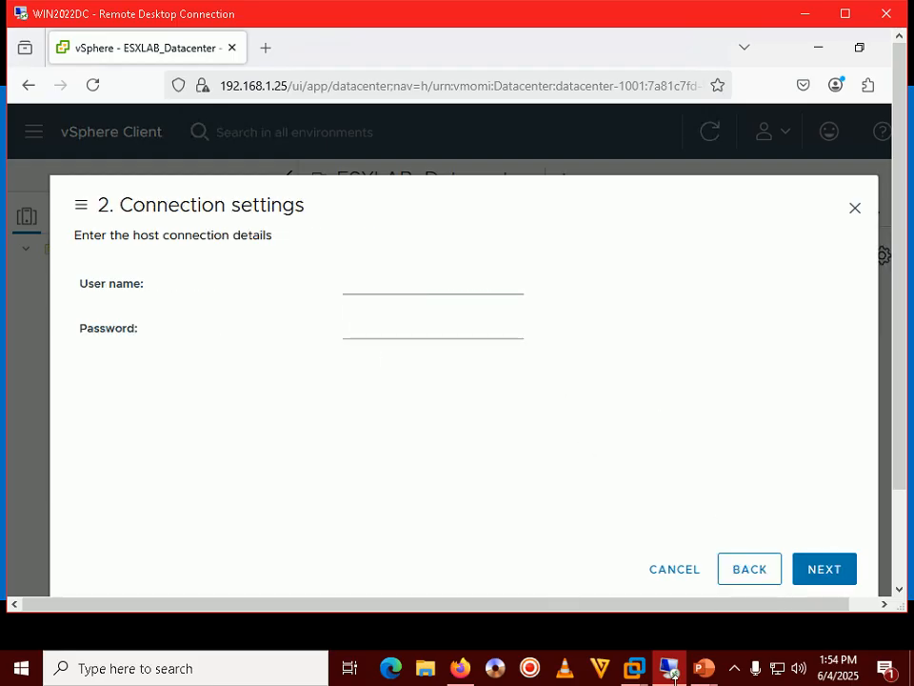
Advance the tutorial slide show to the connection settings step.
{"action": "mouse_move", "coordinate": [671, 671]}
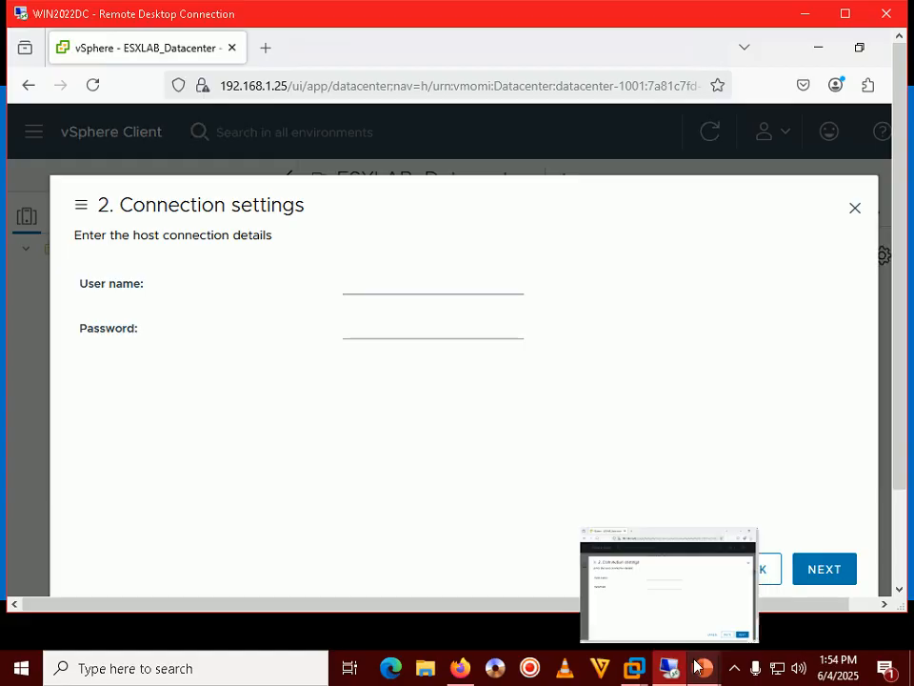
{"action": "mouse_move", "coordinate": [704, 668]}
{"action": "left_click", "coordinate": [748, 577]}
{"action": "key", "text": "Right"}
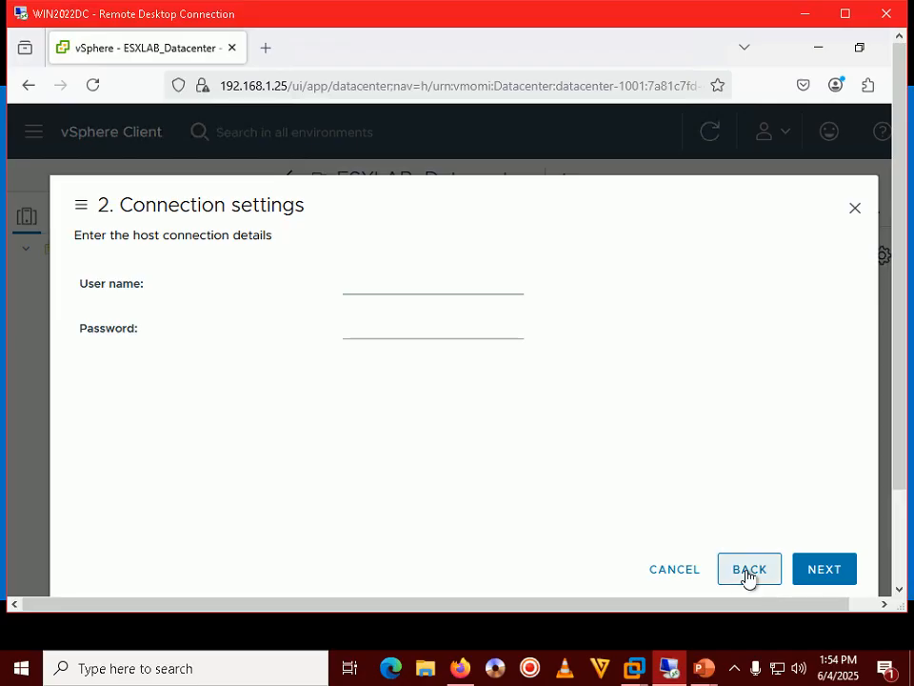
Submit user name root and the root password as the host credentials.
{"action": "left_click", "coordinate": [398, 284]}
{"action": "type", "text": "root"}
{"action": "key", "text": "Tab"}
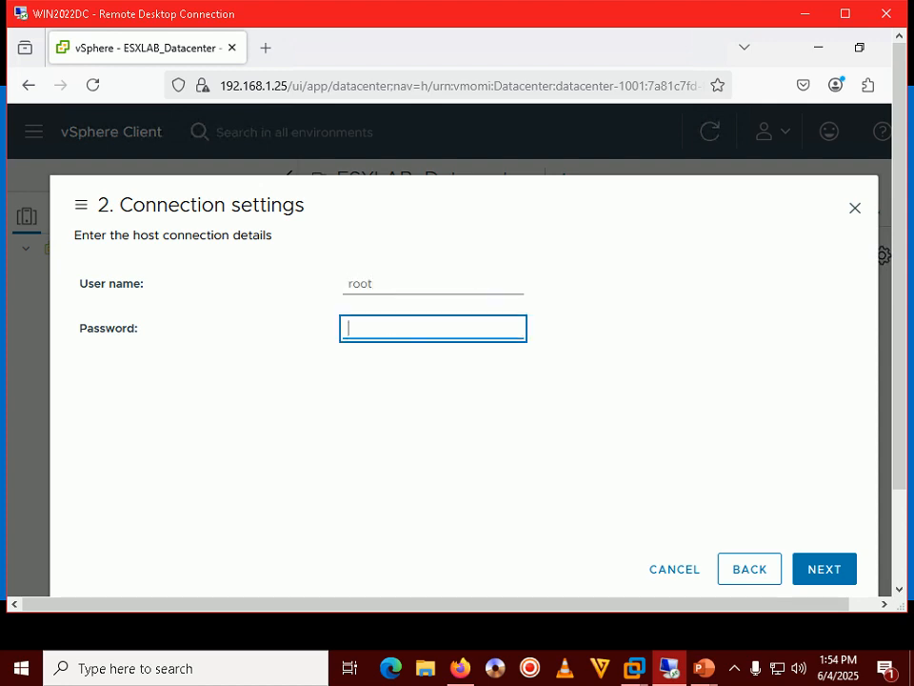
{"action": "type", "text": "VMware1!"}
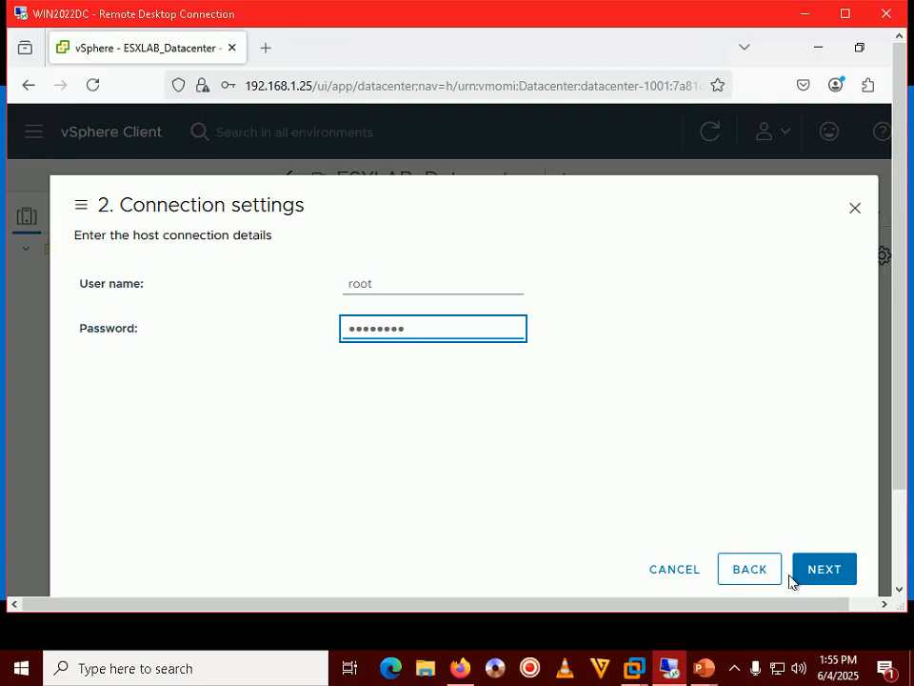
{"action": "left_click", "coordinate": [817, 571]}
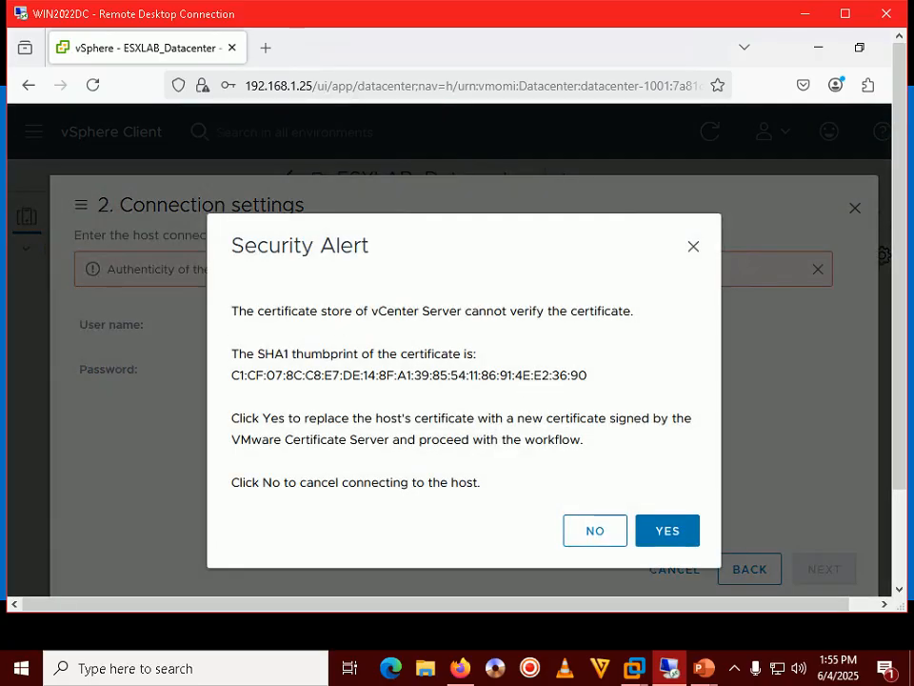
After checking the Security Alert slide, accept the host certificate with YES.
{"action": "mouse_move", "coordinate": [703, 667]}
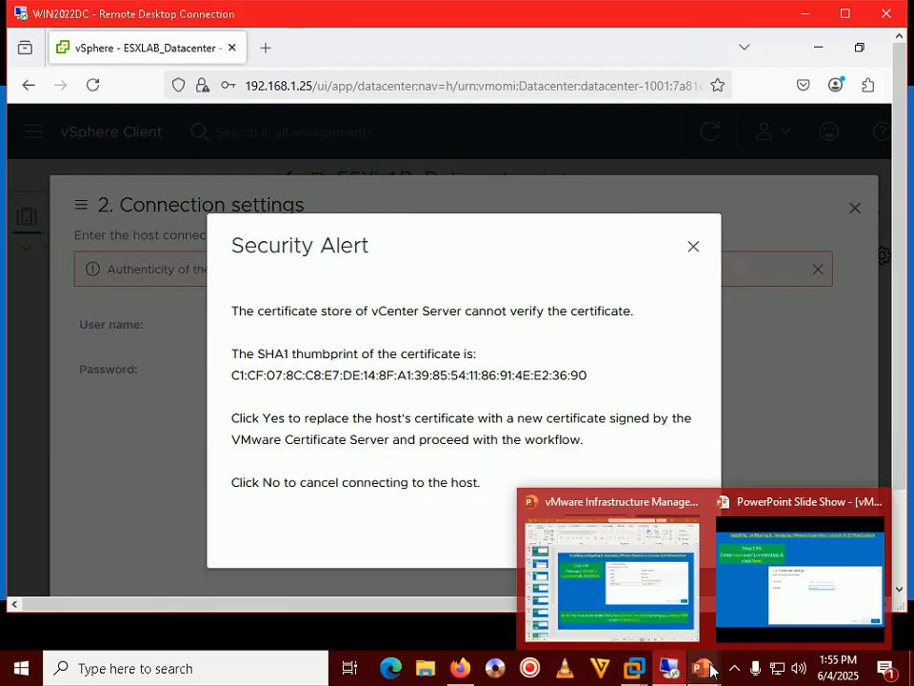
{"action": "left_click", "coordinate": [788, 582]}
{"action": "key", "text": "Right"}
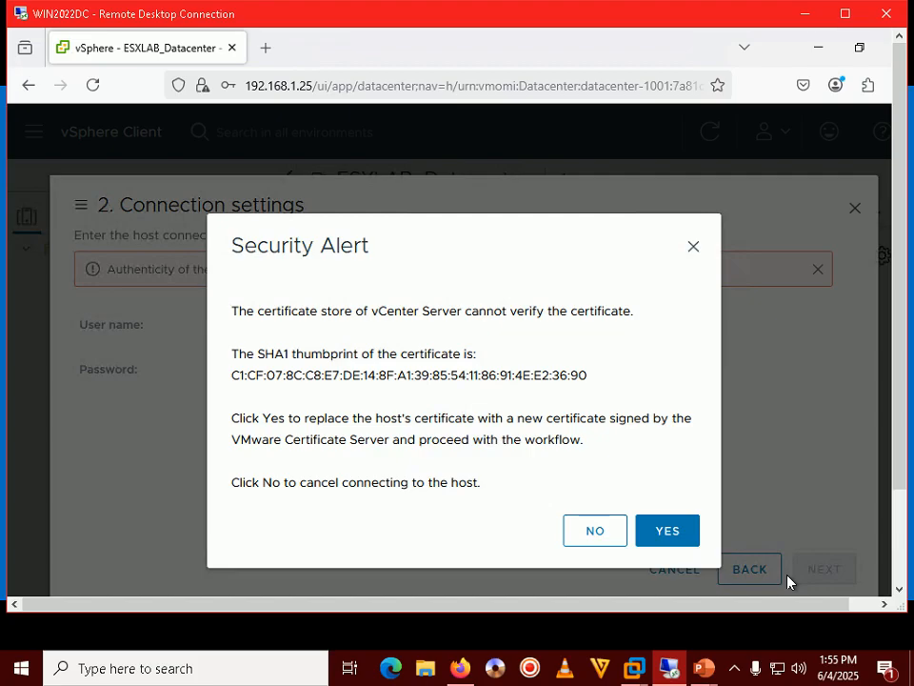
{"action": "left_click", "coordinate": [688, 533]}
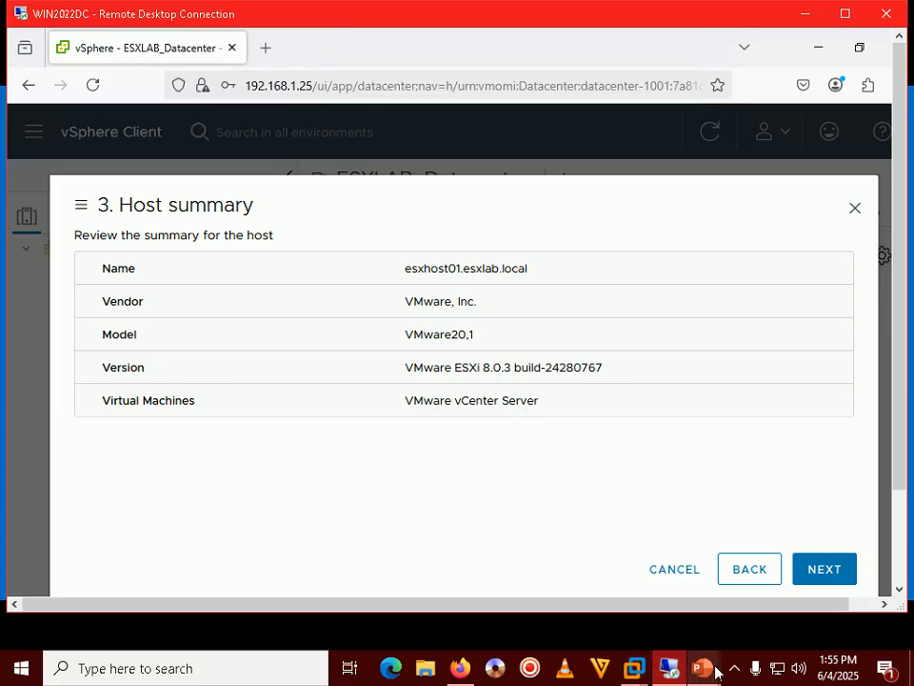
Advance the tutorial slide show to the Host summary slide.
{"action": "mouse_move", "coordinate": [716, 672]}
{"action": "left_click", "coordinate": [800, 562]}
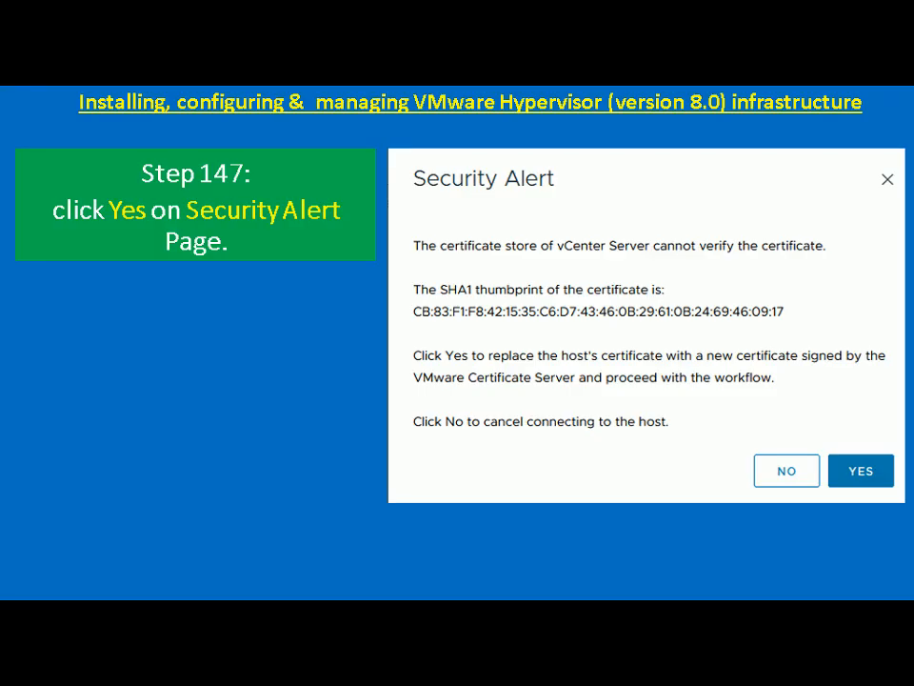
{"action": "key", "text": "Right"}
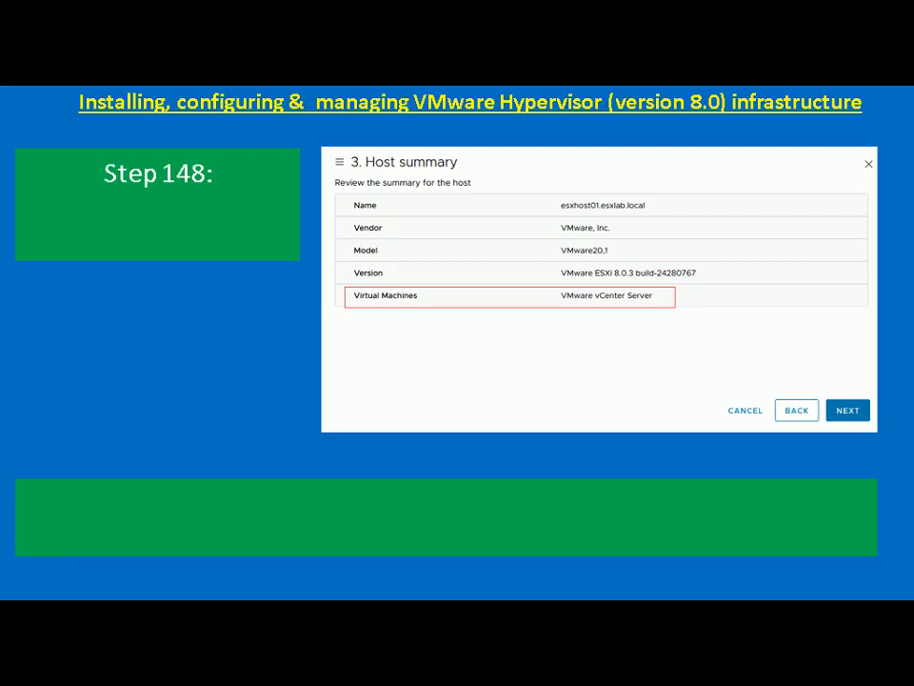
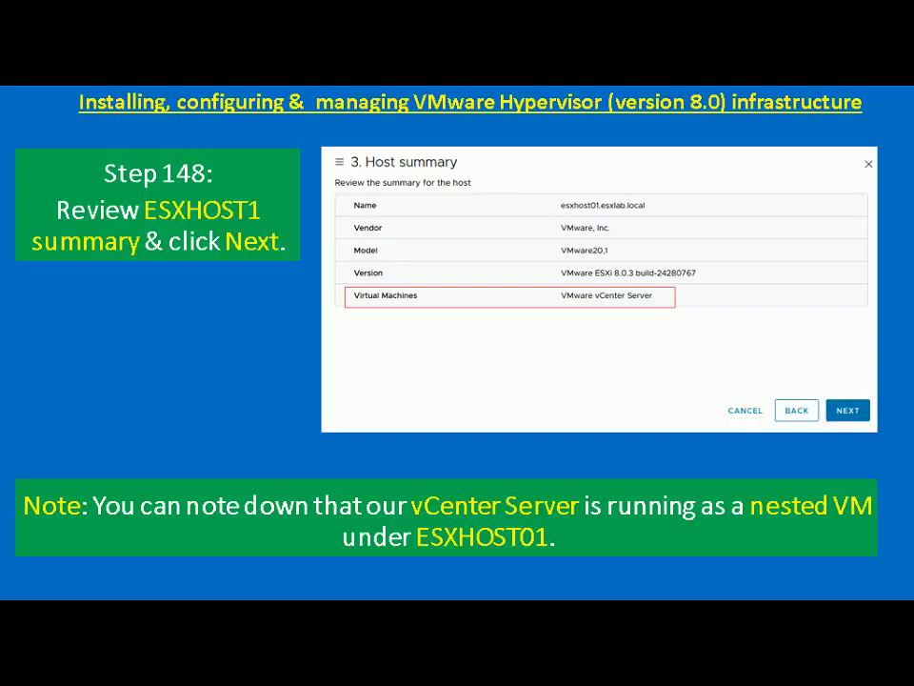
Advance the tutorial slides to the Assign license step.
{"action": "key", "text": "Right"}
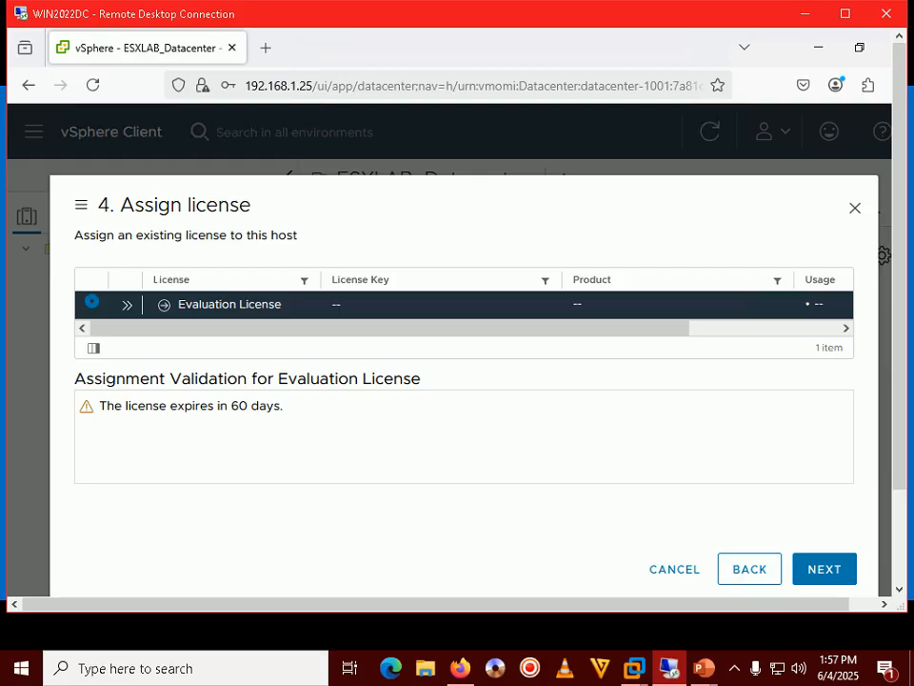
Expand the remote desktop session to full screen on the Evaluation License step.
{"action": "double_click", "coordinate": [545, 21]}
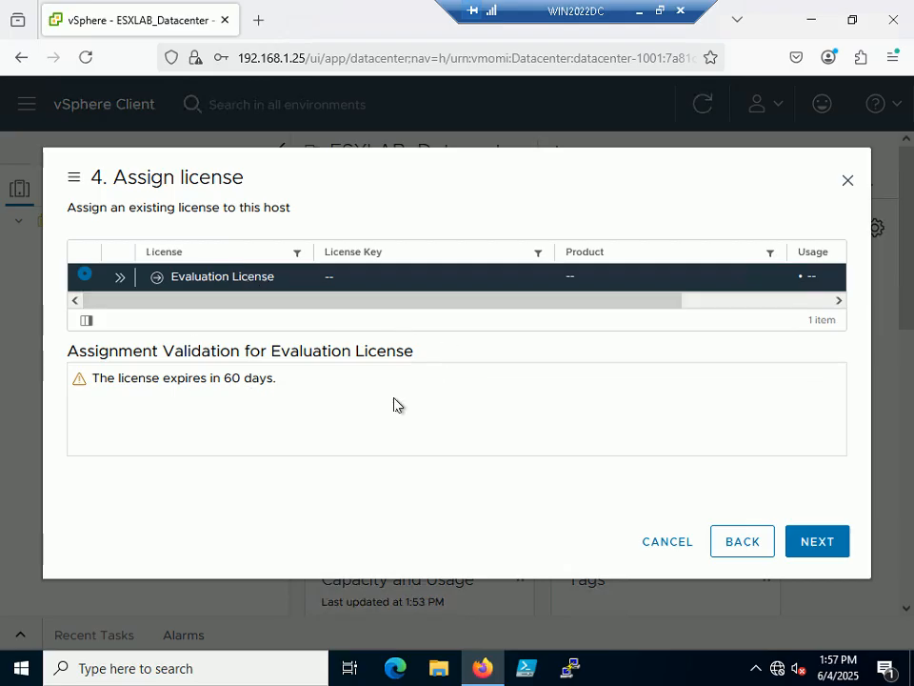
Keep the Evaluation License and advance the tutorial slides to the lockdown mode step.
{"action": "left_click", "coordinate": [831, 544]}
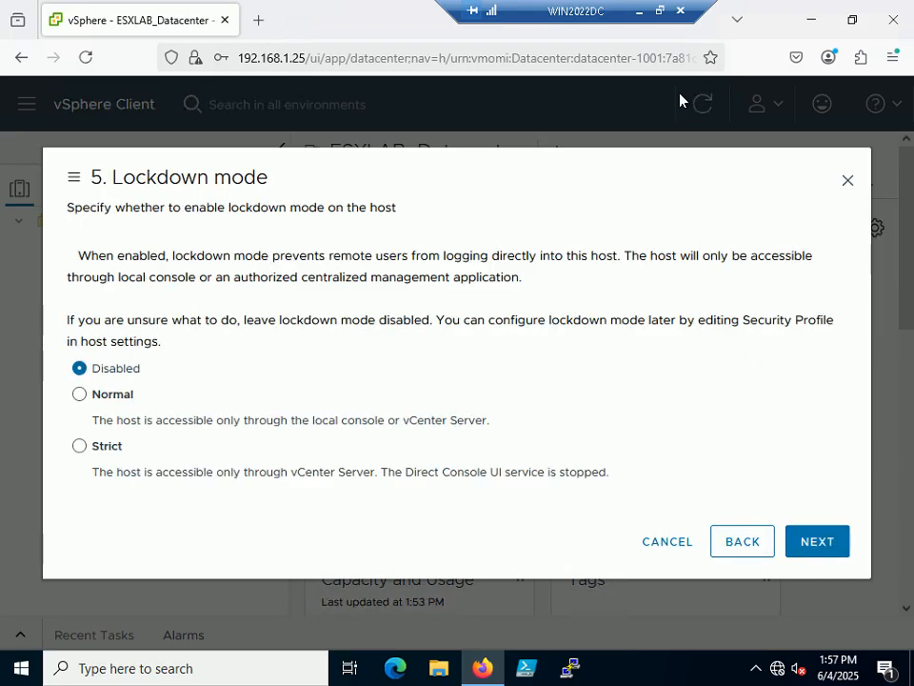
{"action": "left_click", "coordinate": [659, 11]}
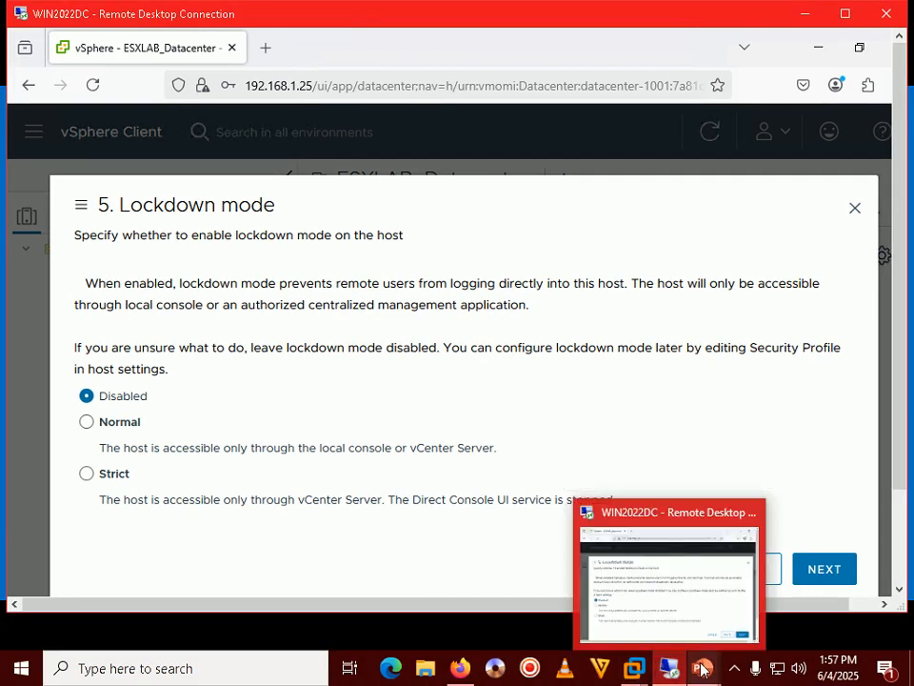
{"action": "mouse_move", "coordinate": [703, 669]}
{"action": "left_click", "coordinate": [769, 553]}
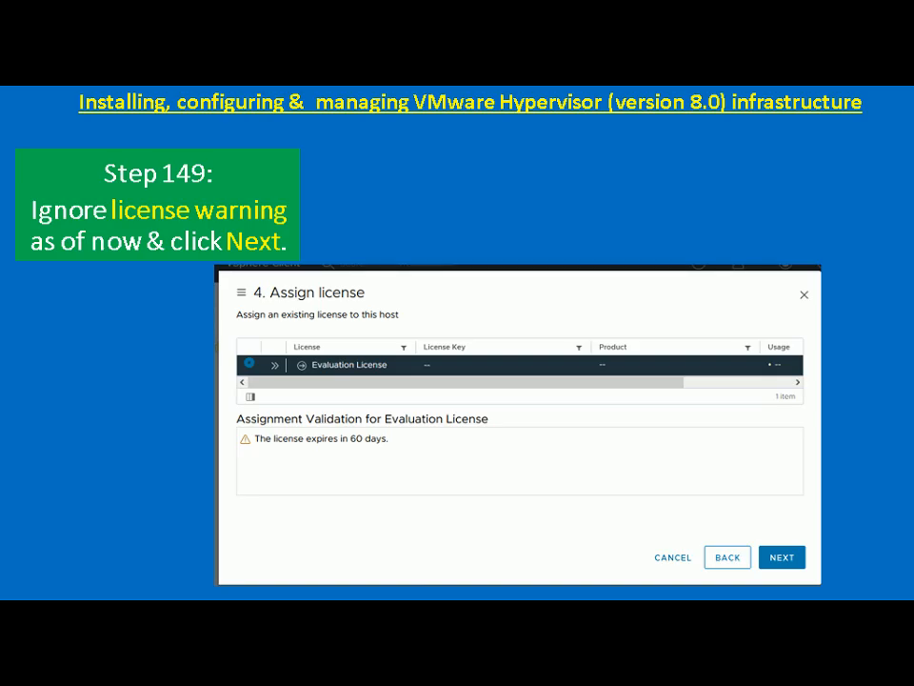
{"action": "key", "text": "Right"}
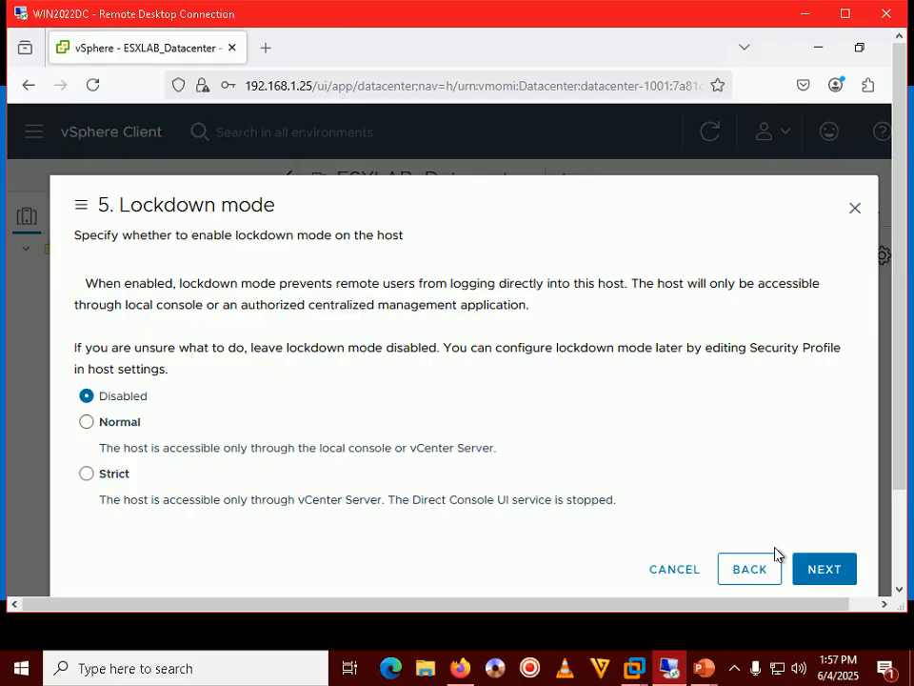
Set the host's lockdown mode to Normal and continue to VM location.
{"action": "double_click", "coordinate": [555, 21]}
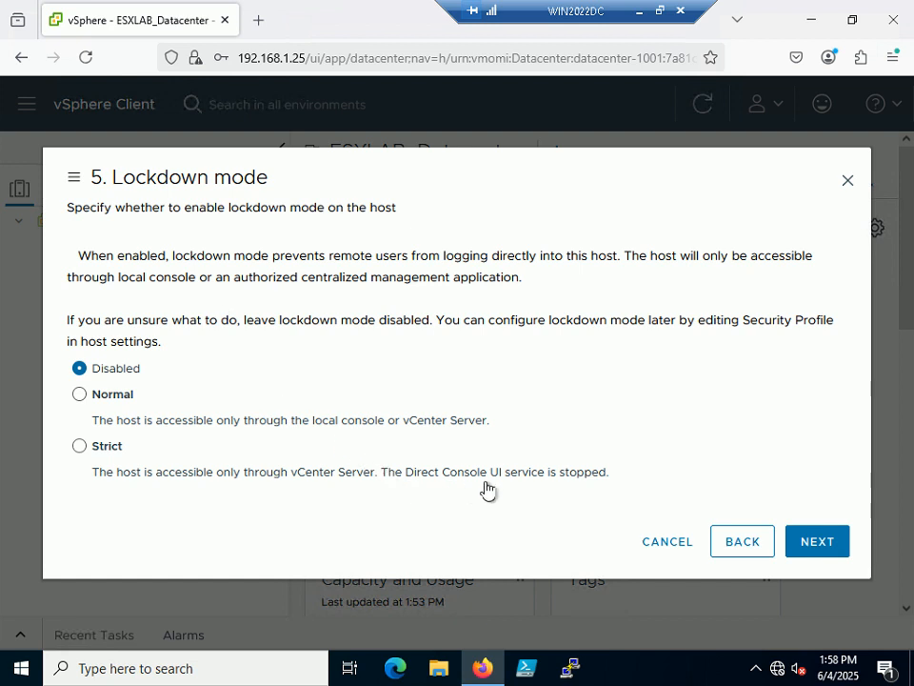
{"action": "left_click", "coordinate": [122, 406]}
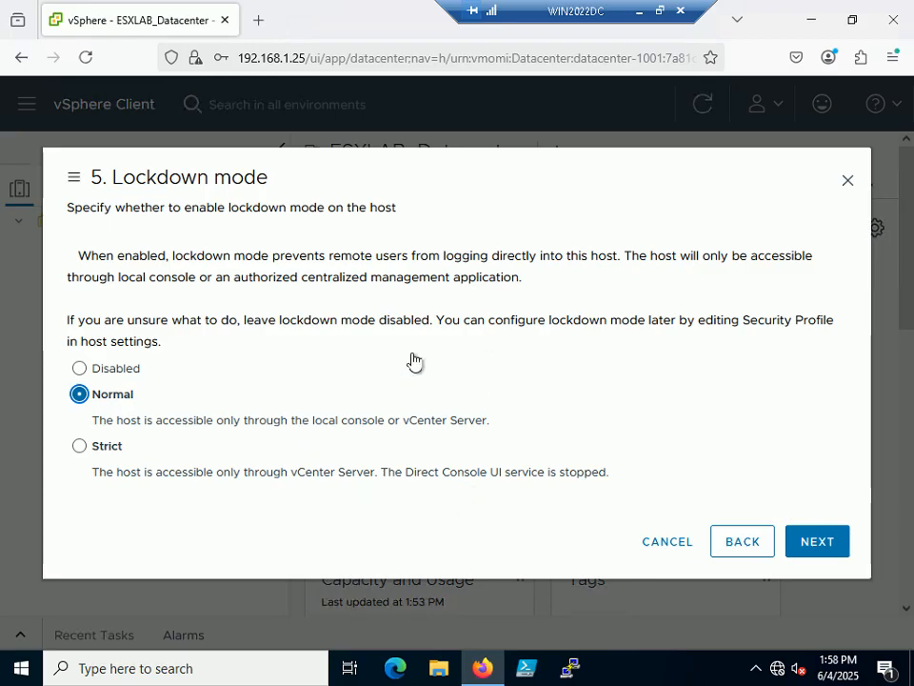
{"action": "left_click", "coordinate": [838, 542]}
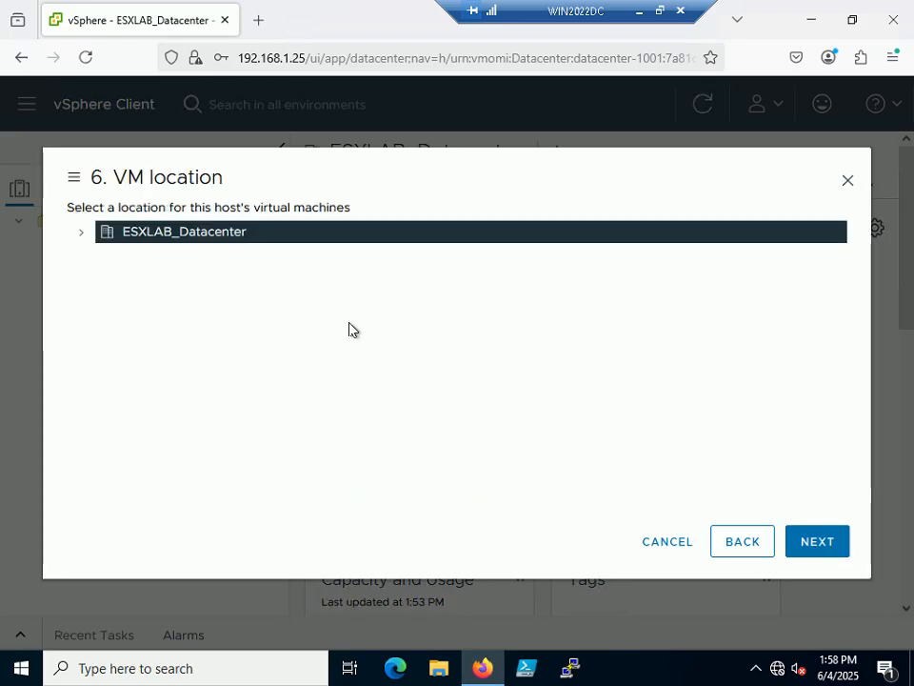
Check the VM location slide, then expand ESXLAB_Datacenter and keep it as the location.
{"action": "left_click", "coordinate": [659, 11]}
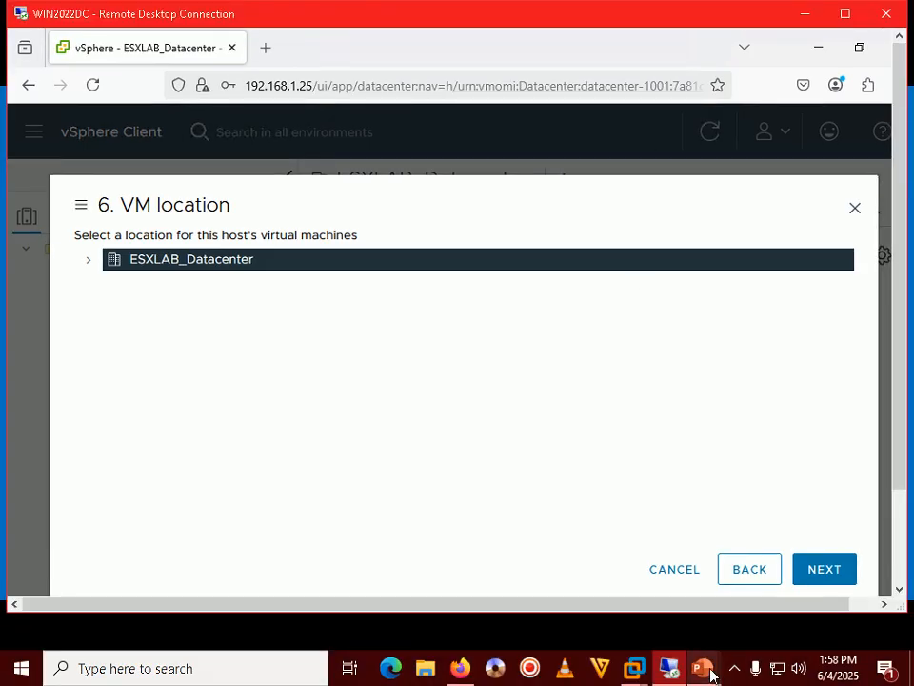
{"action": "mouse_move", "coordinate": [713, 675]}
{"action": "left_click", "coordinate": [770, 553]}
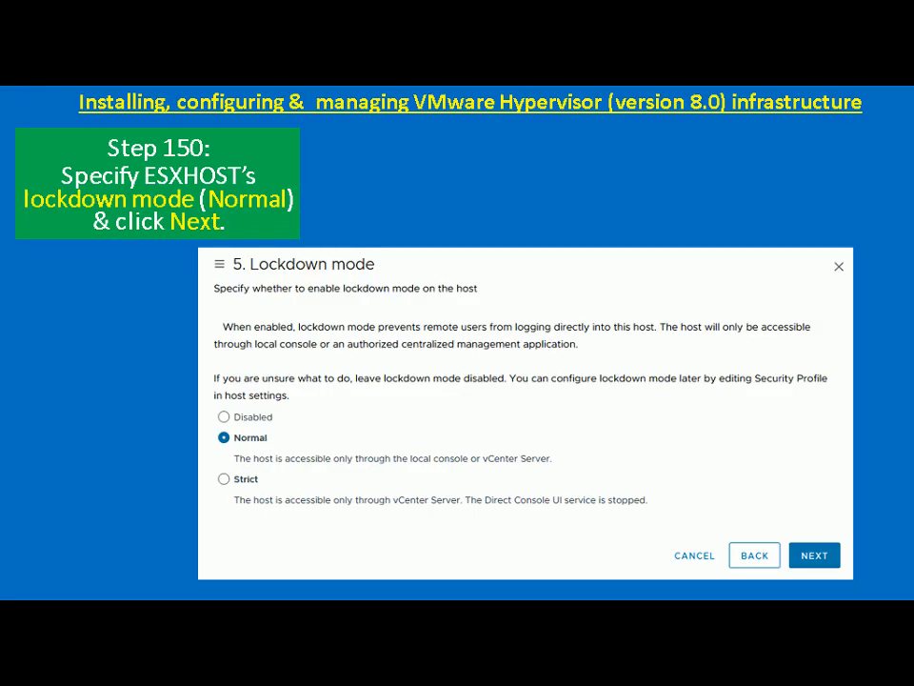
{"action": "key", "text": "Right"}
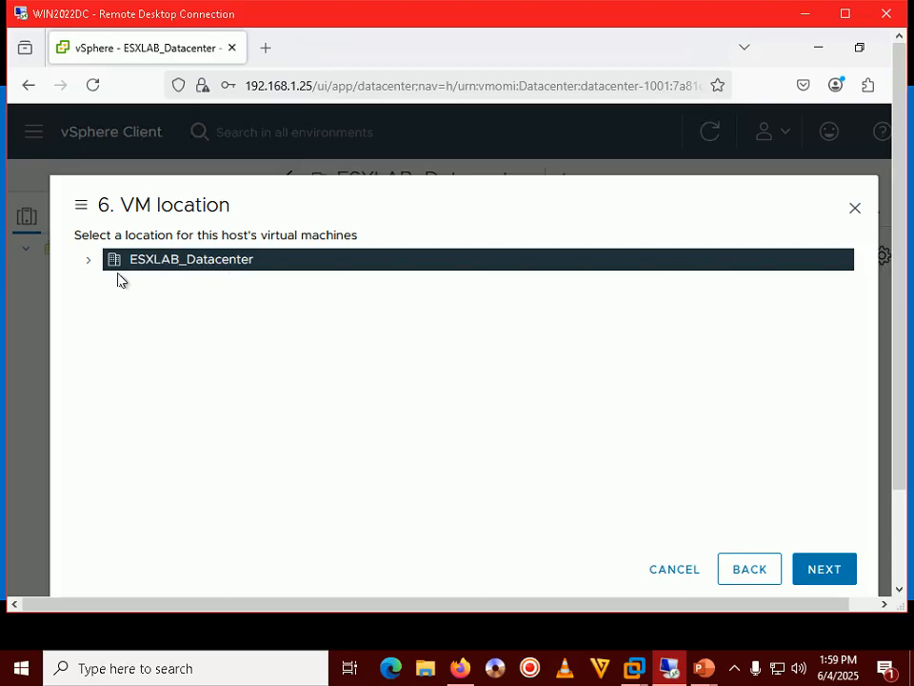
{"action": "left_click", "coordinate": [86, 261]}
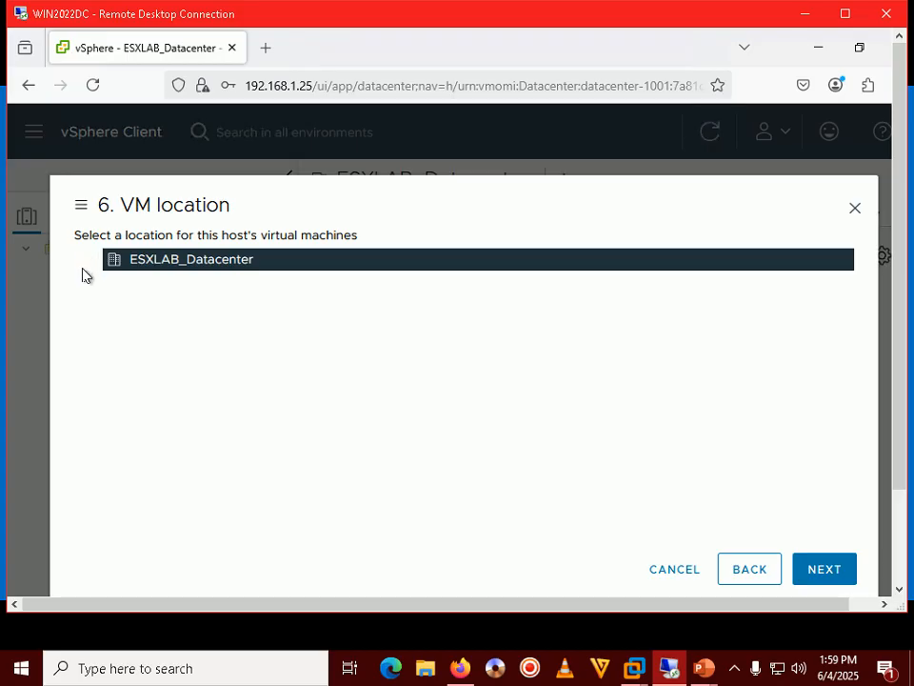
Review the Ready to complete summary against the slide and finish adding esxhost01.esxlab.local.
{"action": "left_click", "coordinate": [825, 572]}
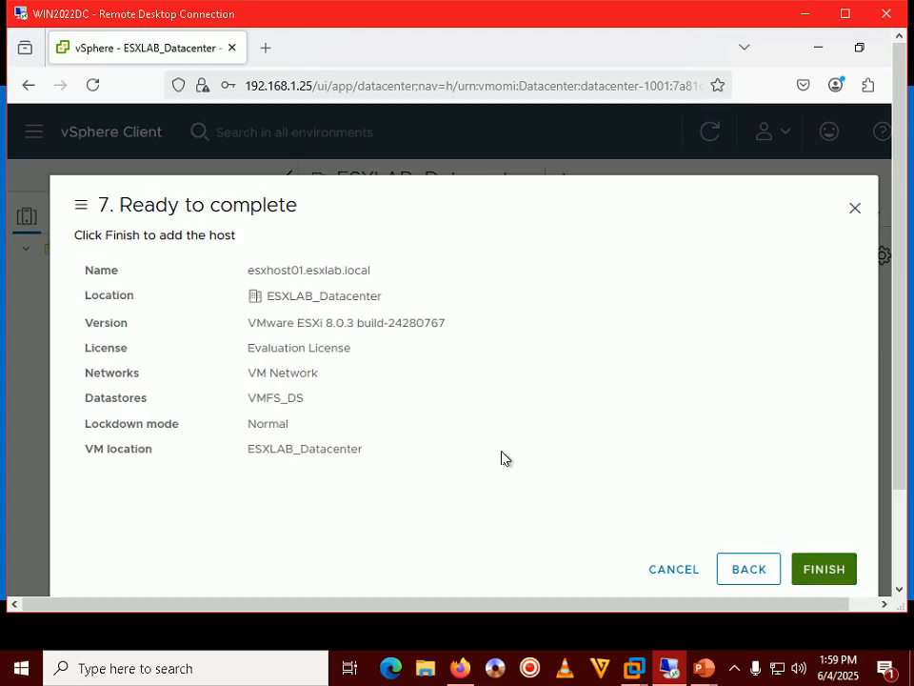
{"action": "left_click", "coordinate": [706, 670]}
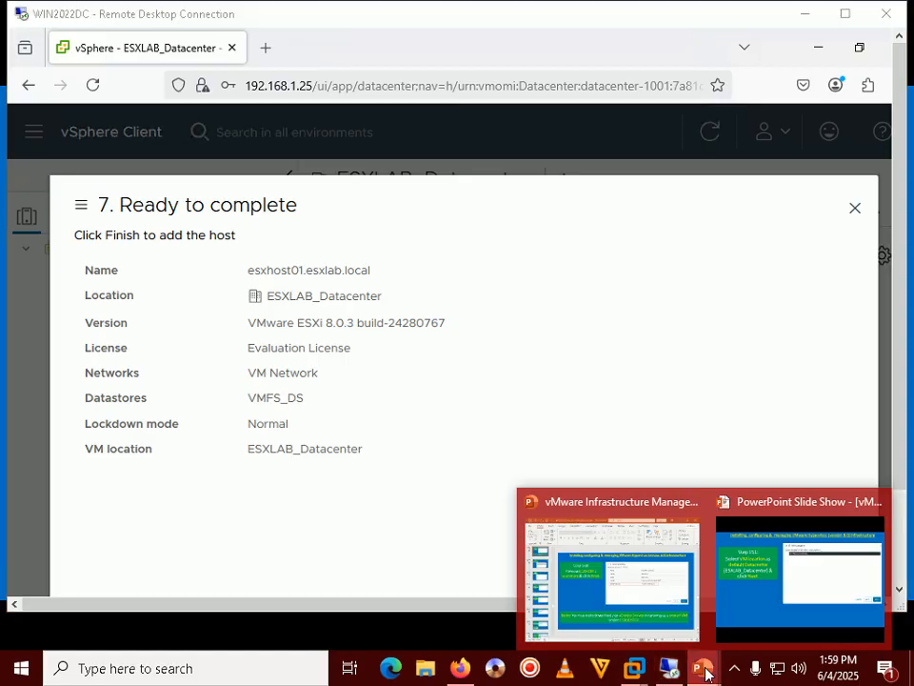
{"action": "left_click", "coordinate": [762, 592]}
{"action": "key", "text": "Right"}
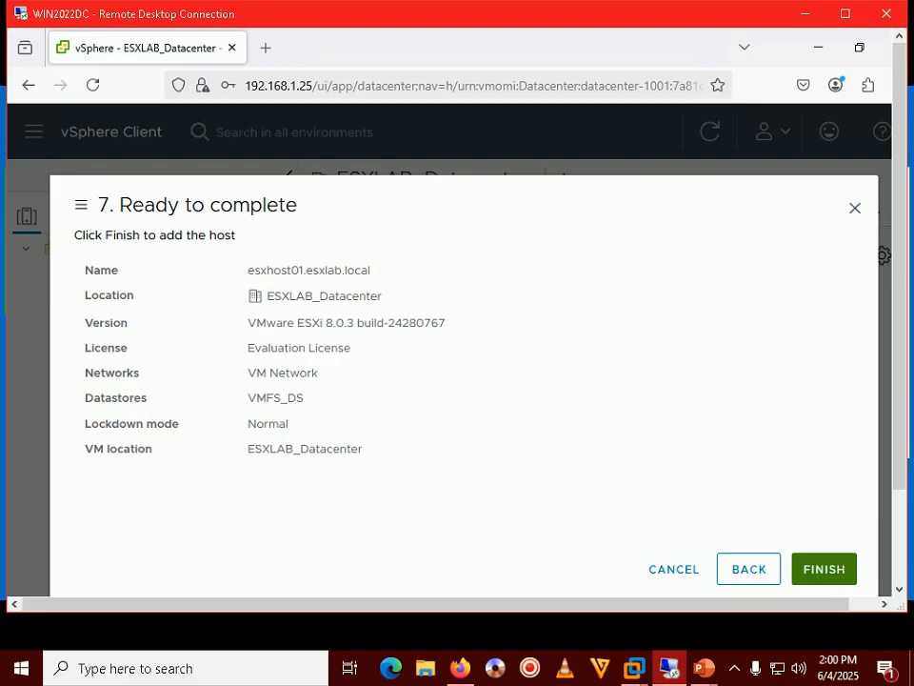
{"action": "left_click", "coordinate": [836, 577]}
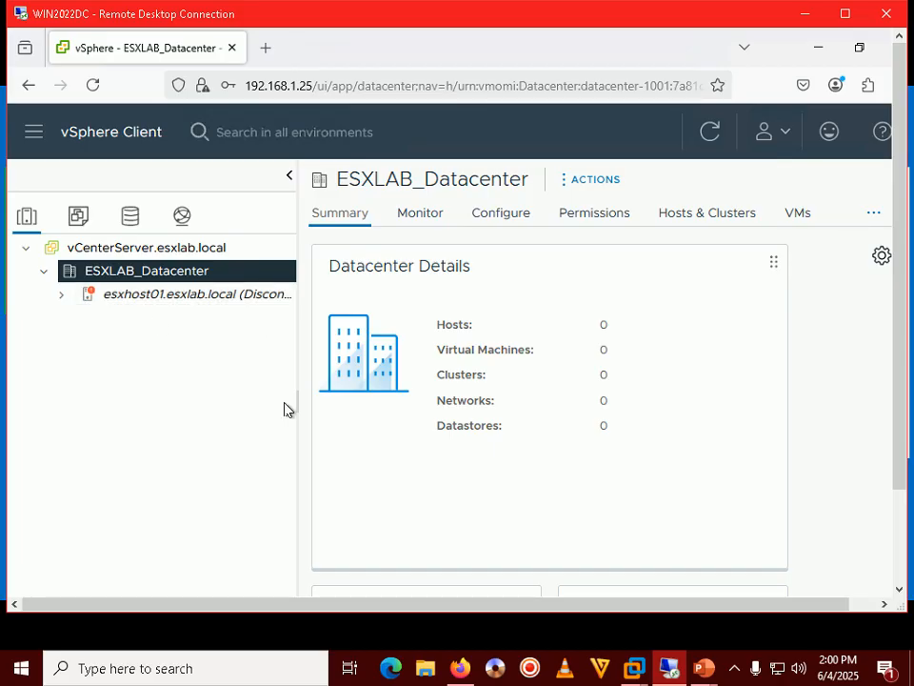
Widen the inventory tree and advance the tutorial slides past the finish step.
{"action": "left_click_drag", "start_coordinate": [296, 409], "coordinate": [357, 409]}
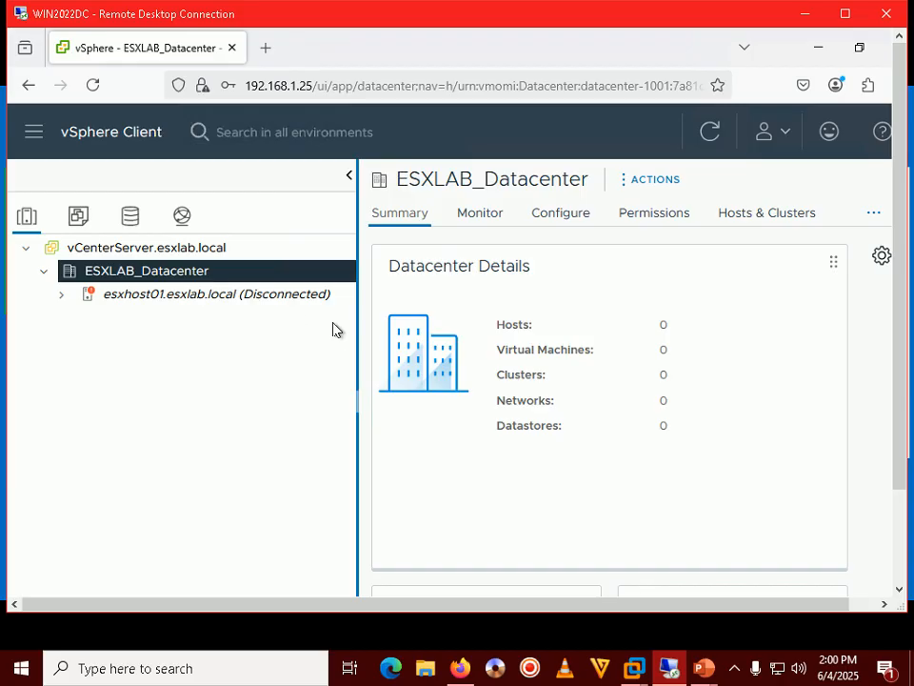
{"action": "mouse_move", "coordinate": [701, 669]}
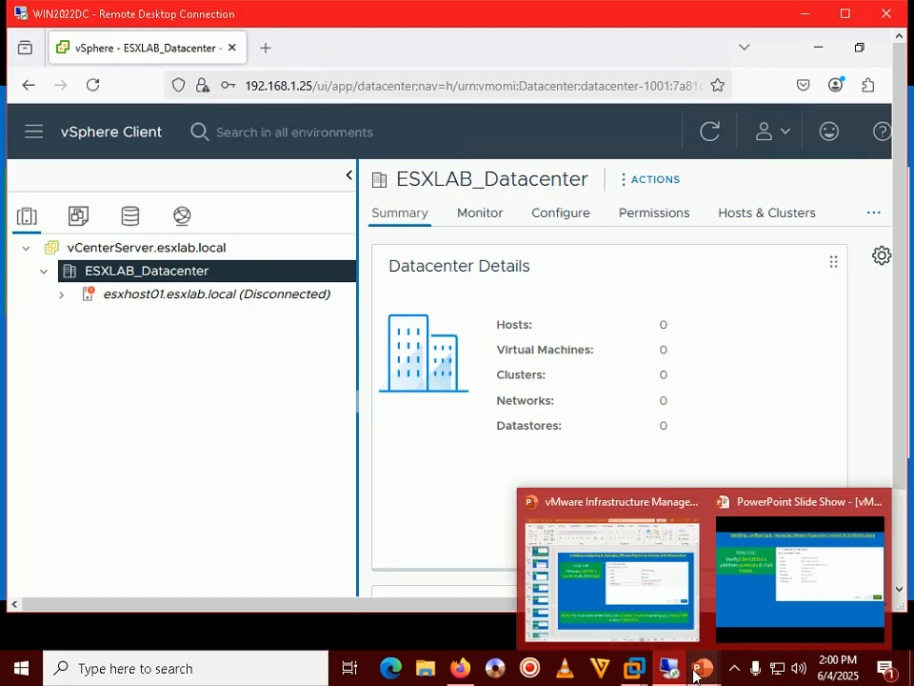
{"action": "left_click", "coordinate": [781, 587]}
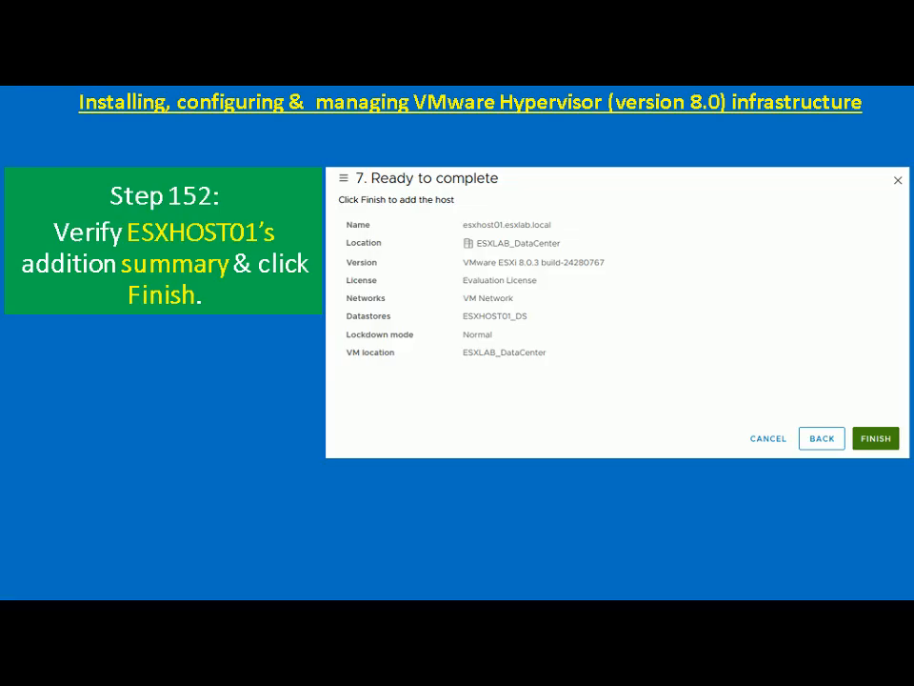
{"action": "key", "text": "Right"}
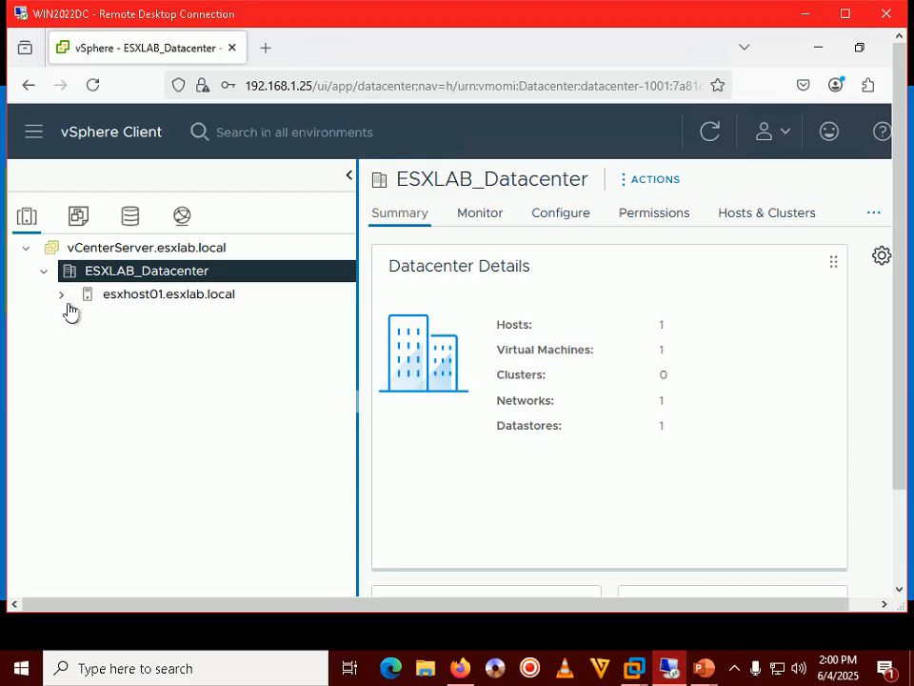
Refresh esxhost01.esxlab.local's status with F5 and expand it to show the vCenter Server VM.
{"action": "left_click", "coordinate": [143, 301]}
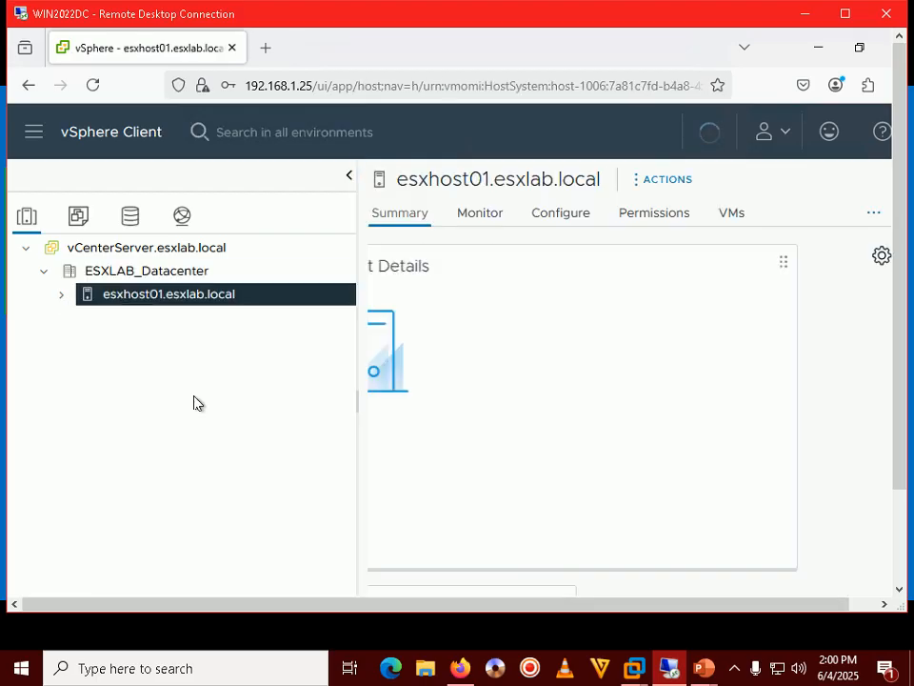
{"action": "left_click", "coordinate": [846, 15]}
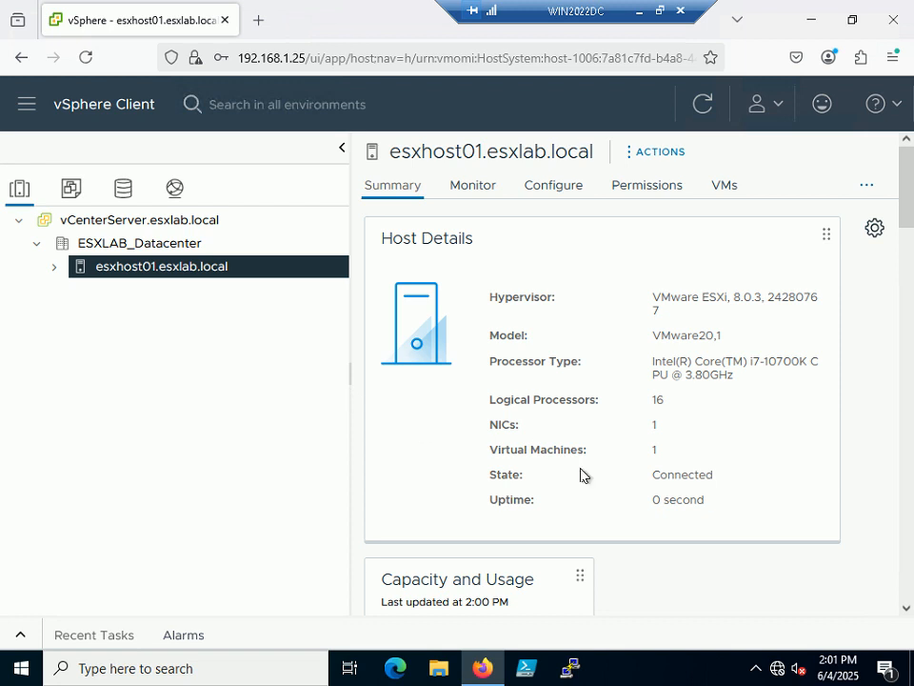
{"action": "key", "text": "F5"}
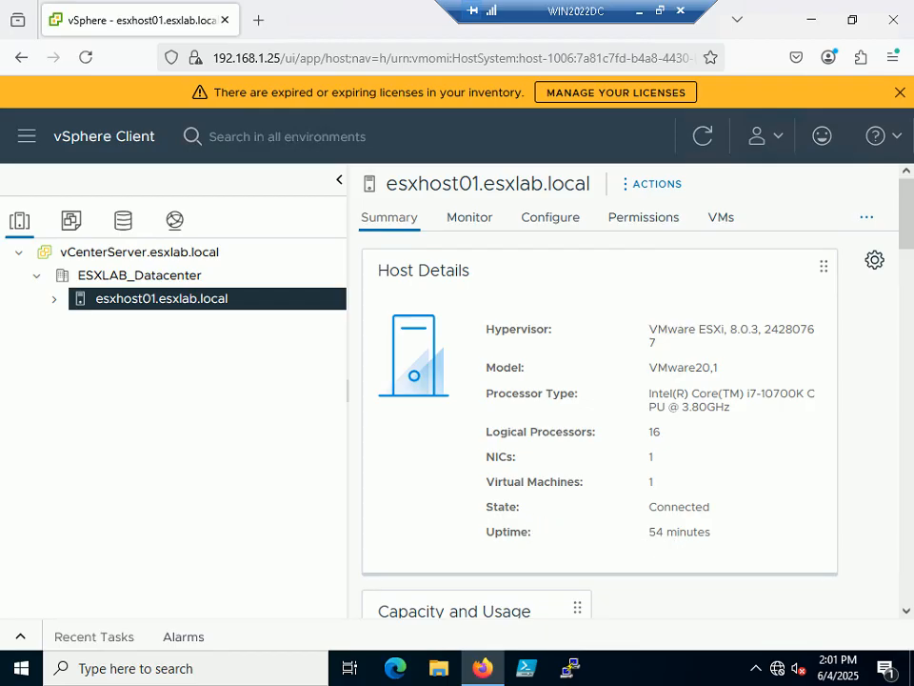
{"action": "left_click", "coordinate": [54, 299]}
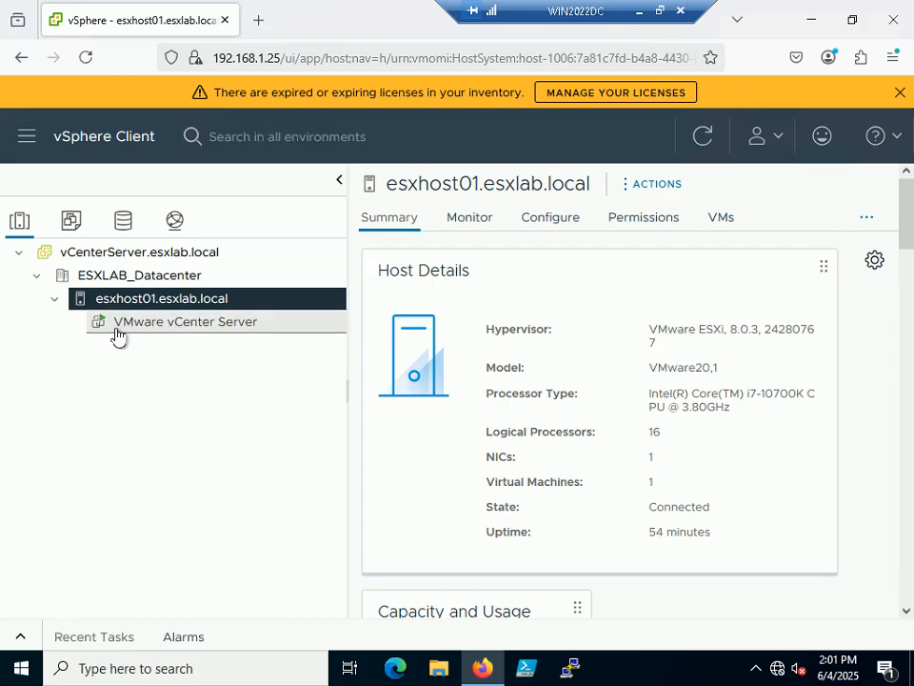
Launch the vCenter Server VM's web console and close it again.
{"action": "left_click", "coordinate": [198, 329]}
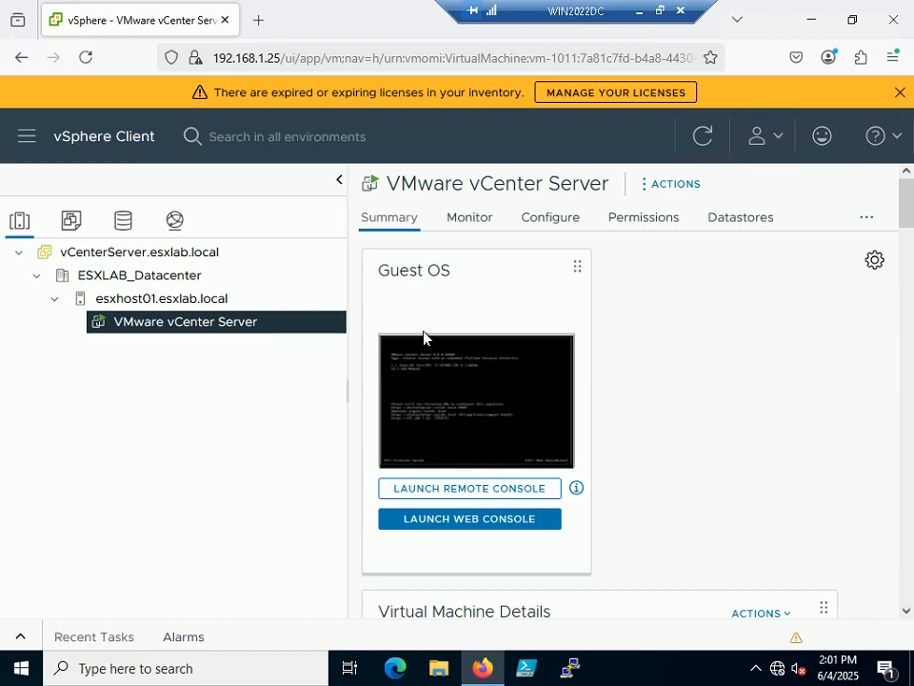
{"action": "left_click", "coordinate": [448, 396]}
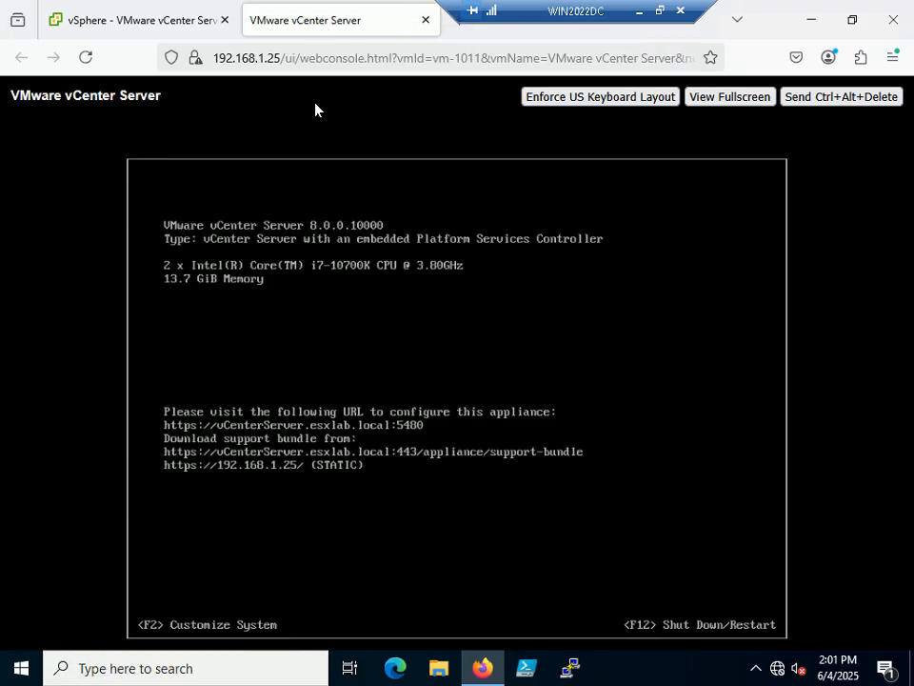
{"action": "left_click", "coordinate": [425, 20]}
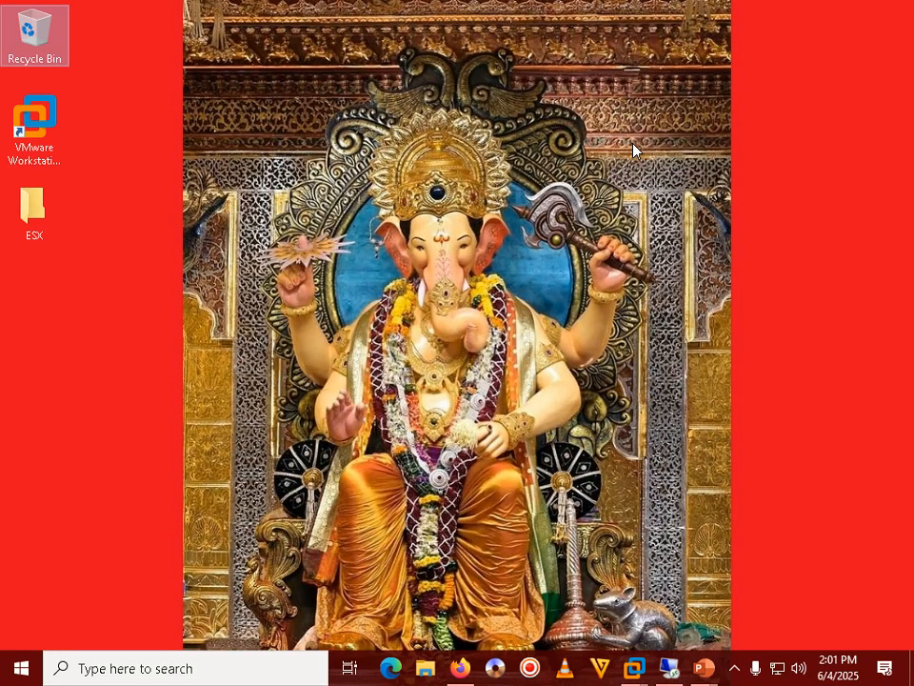
Open ESXi8 Hypervisor Lab Setup.jpg from the ESX folder in Paint.
{"action": "double_click", "coordinate": [34, 204]}
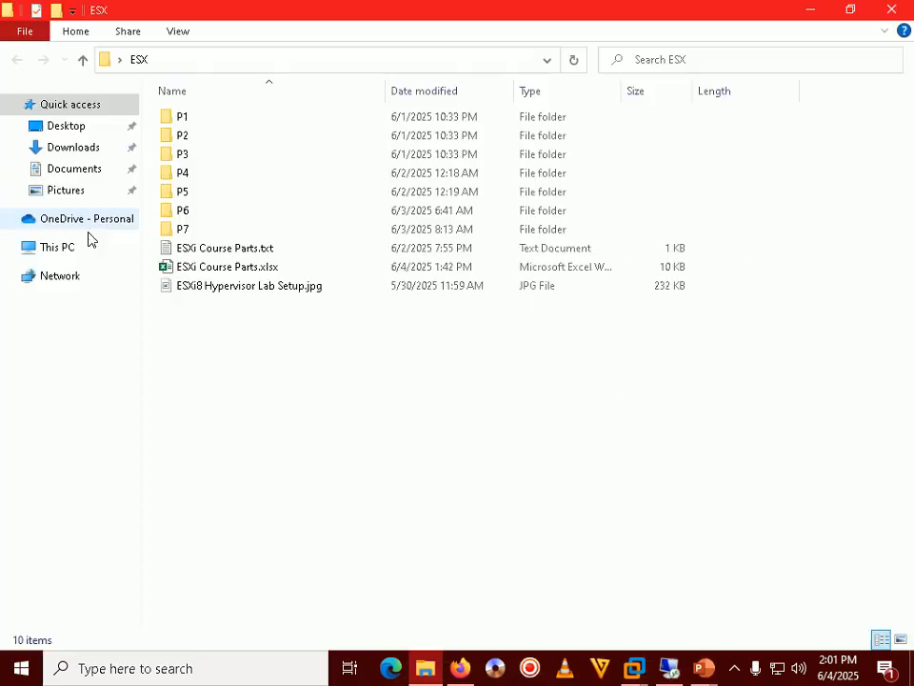
{"action": "right_click", "coordinate": [283, 287]}
{"action": "left_click", "coordinate": [331, 255]}
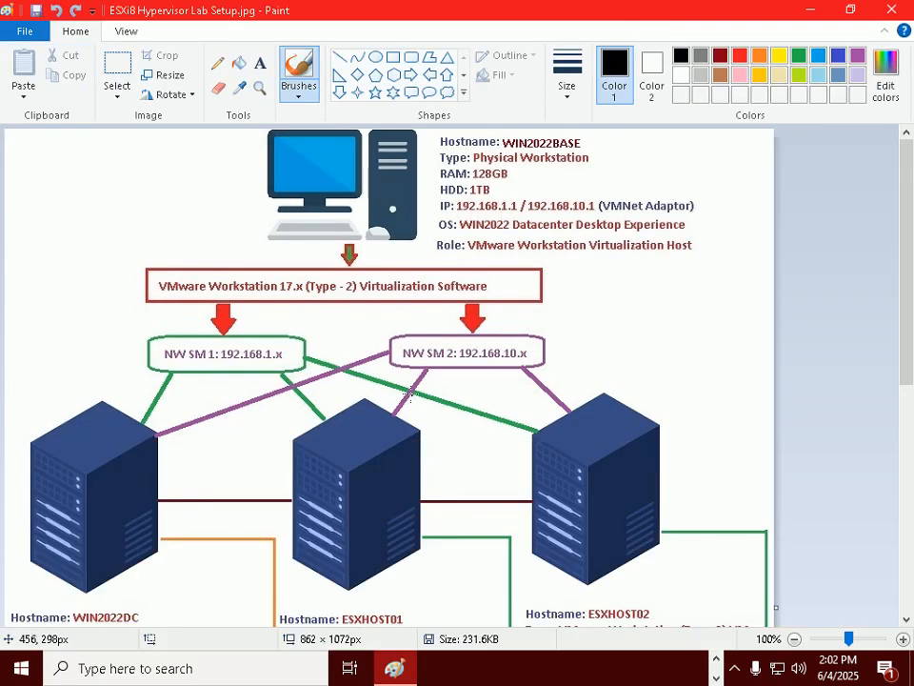
Scroll through the lab diagram to review the hosts and network layout.
{"action": "scroll", "coordinate": [411, 398], "scroll_direction": "down", "scroll_amount": 2}
{"action": "scroll", "coordinate": [411, 398], "scroll_direction": "up", "scroll_amount": 2}
{"action": "scroll", "coordinate": [411, 398], "scroll_direction": "down", "scroll_amount": 2}
{"action": "scroll", "coordinate": [411, 398], "scroll_direction": "up", "scroll_amount": 3}
{"action": "scroll", "coordinate": [411, 398], "scroll_direction": "down", "scroll_amount": 5}
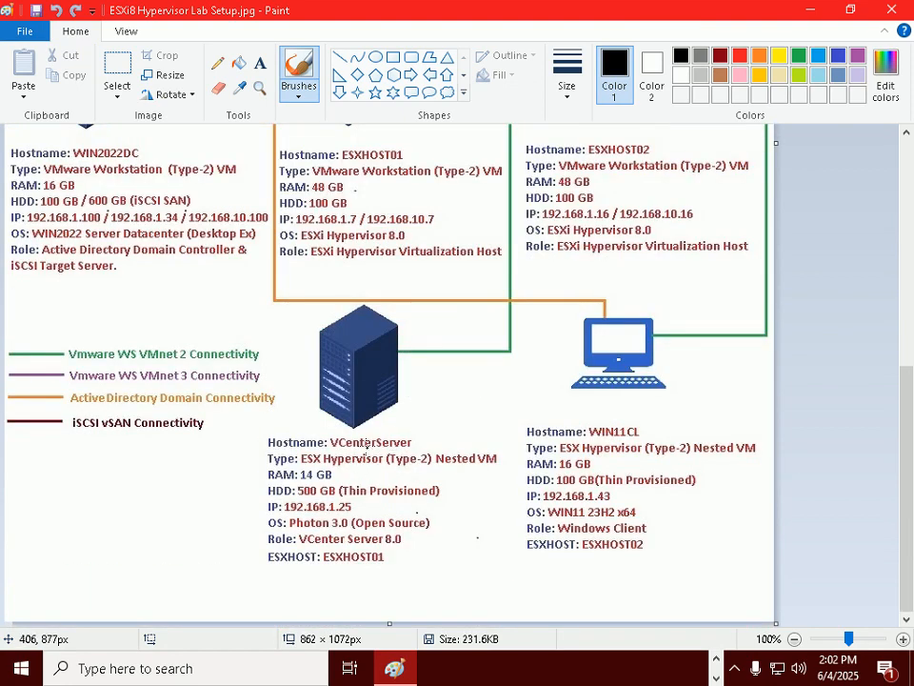
{"action": "scroll", "coordinate": [399, 440], "scroll_direction": "up", "scroll_amount": 1}
{"action": "scroll", "coordinate": [399, 379], "scroll_direction": "up", "scroll_amount": 1}
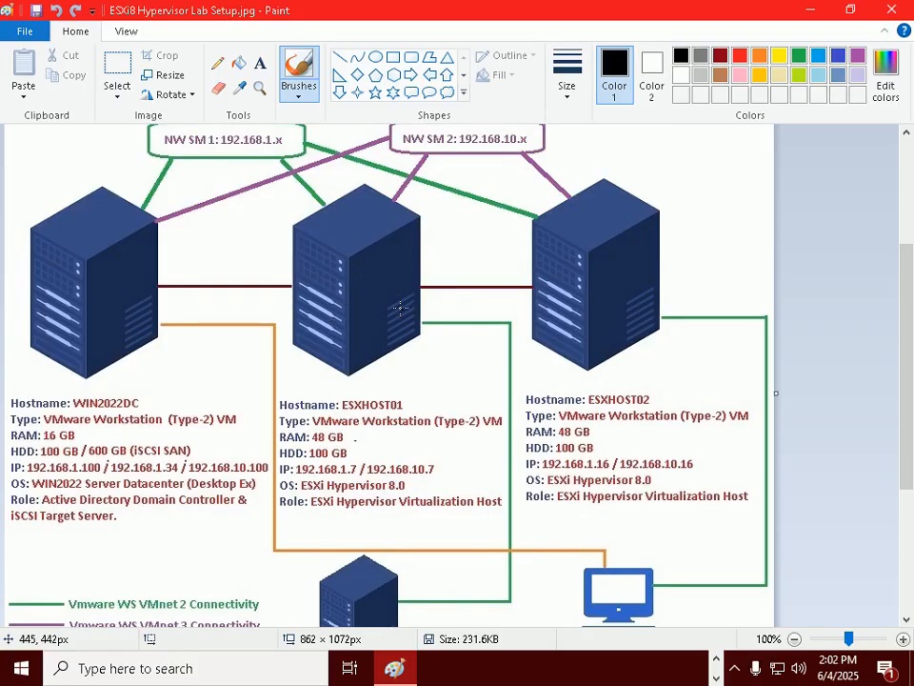
{"action": "scroll", "coordinate": [343, 356], "scroll_direction": "up", "scroll_amount": 3}
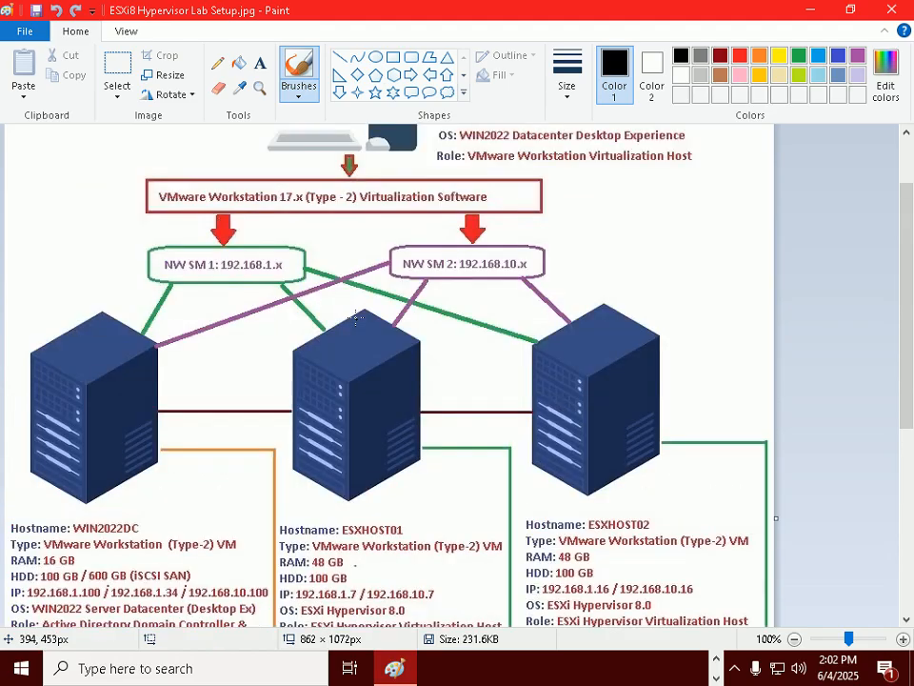
{"action": "scroll", "coordinate": [354, 341], "scroll_direction": "up", "scroll_amount": 2}
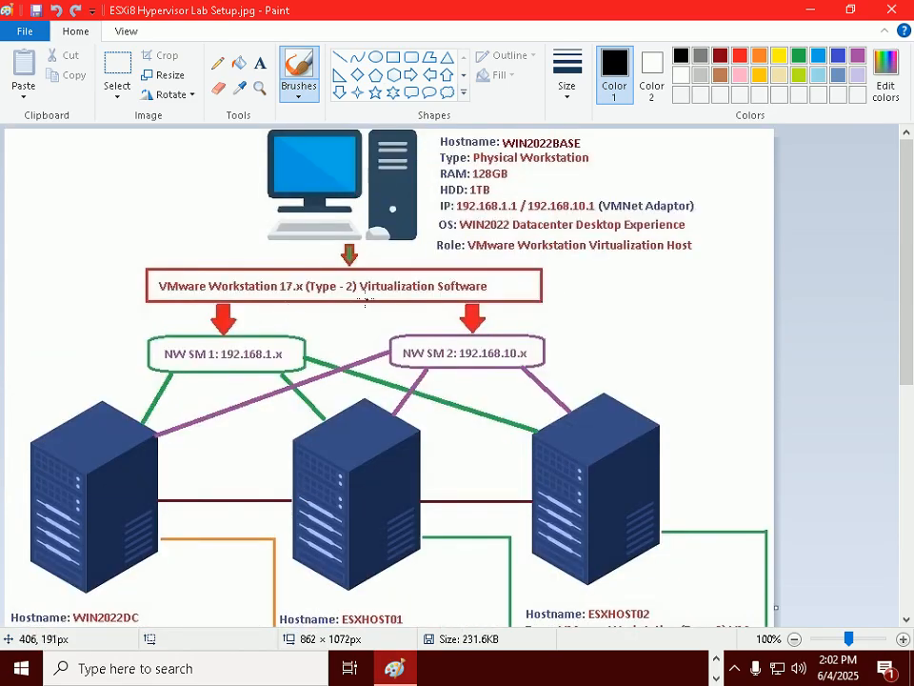
{"action": "scroll", "coordinate": [390, 400], "scroll_direction": "down", "scroll_amount": 6}
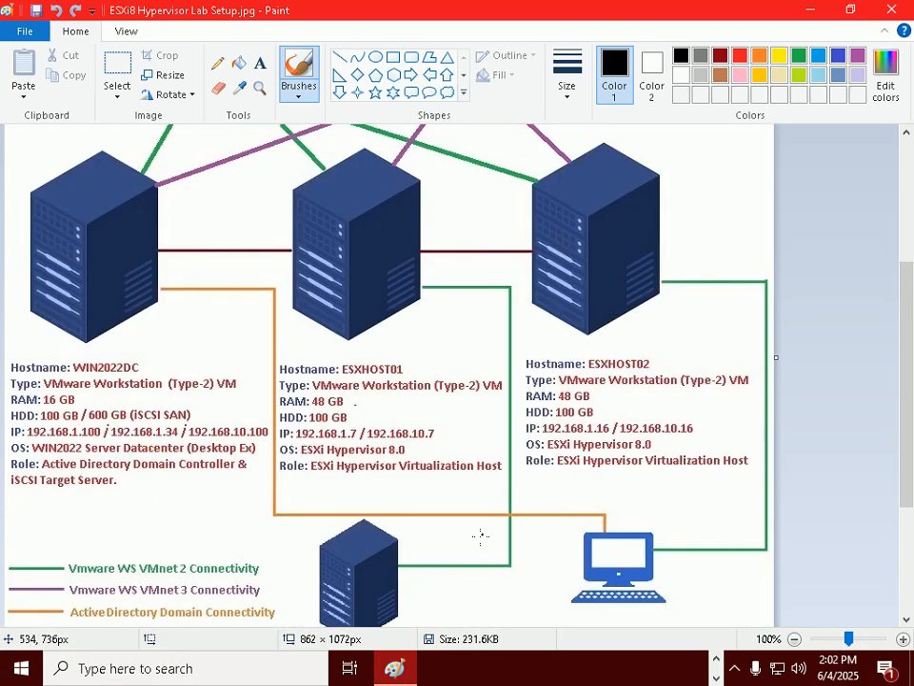
{"action": "scroll", "coordinate": [372, 534], "scroll_direction": "down", "scroll_amount": 5}
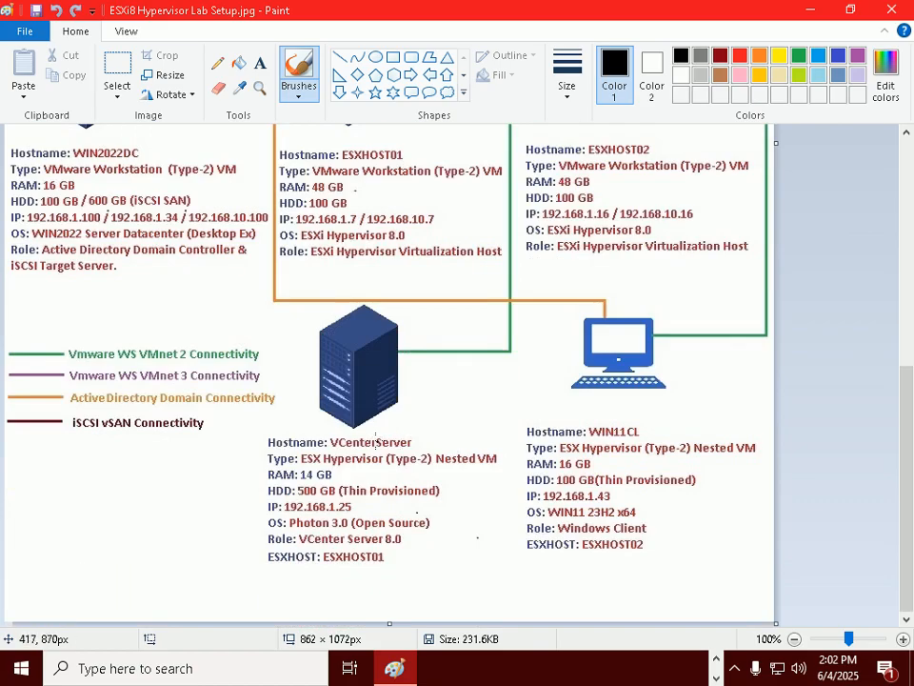
{"action": "scroll", "coordinate": [403, 429], "scroll_direction": "up", "scroll_amount": 3}
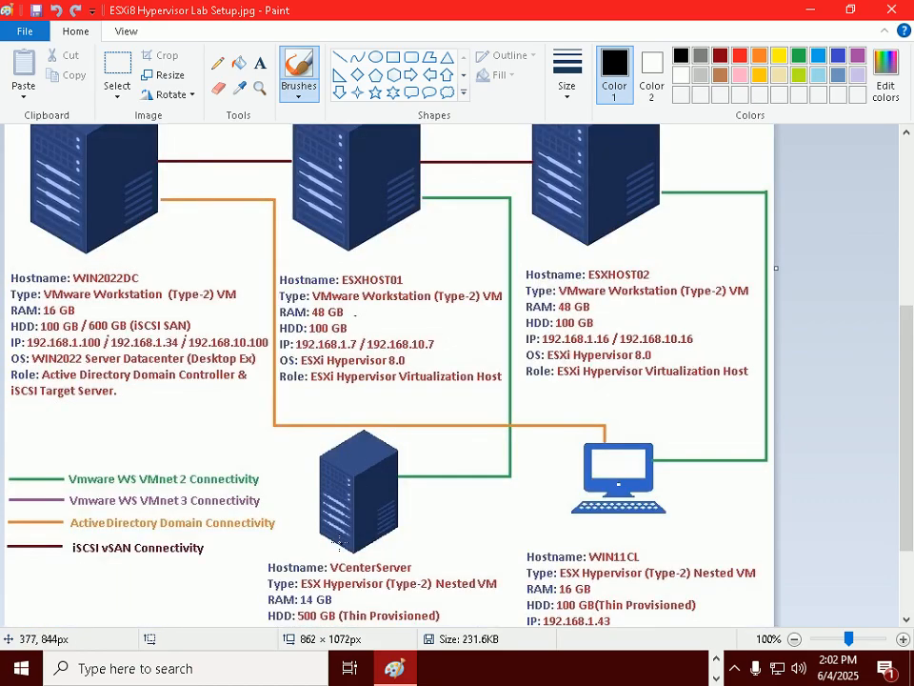
{"action": "scroll", "coordinate": [380, 394], "scroll_direction": "up", "scroll_amount": 3}
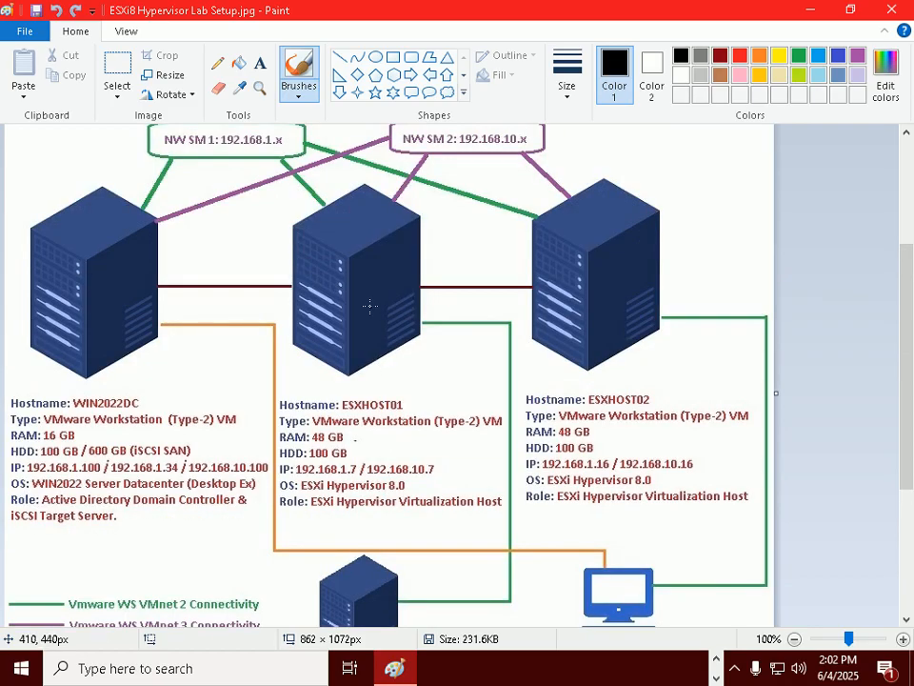
{"action": "scroll", "coordinate": [369, 306], "scroll_direction": "down", "scroll_amount": 6}
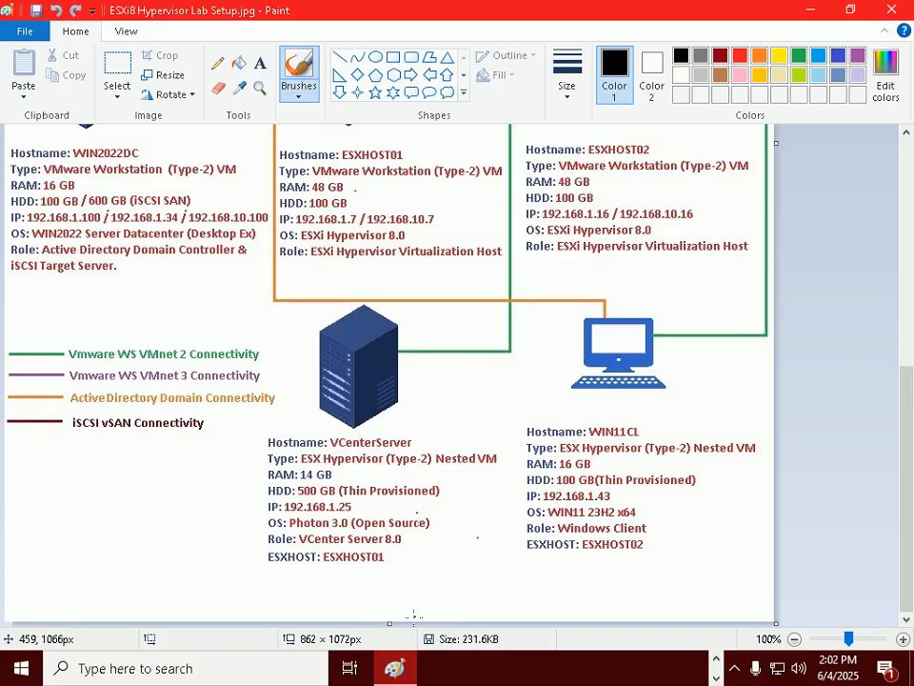
Minimize Paint, advance the slide show to Step 154 for ESXHOST02, and return to Remote Desktop.
{"action": "left_click", "coordinate": [809, 15]}
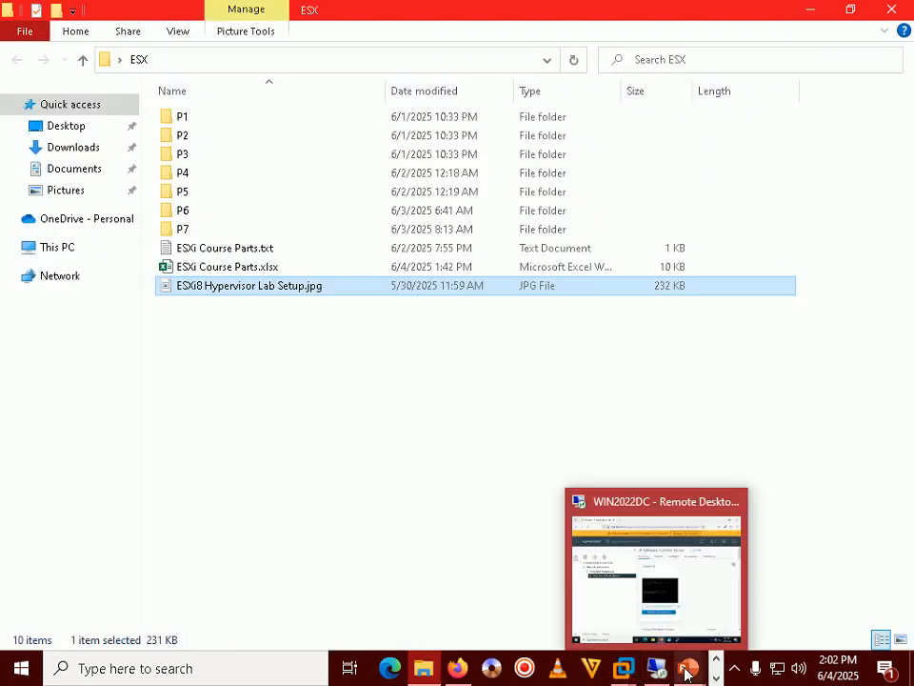
{"action": "mouse_move", "coordinate": [692, 669]}
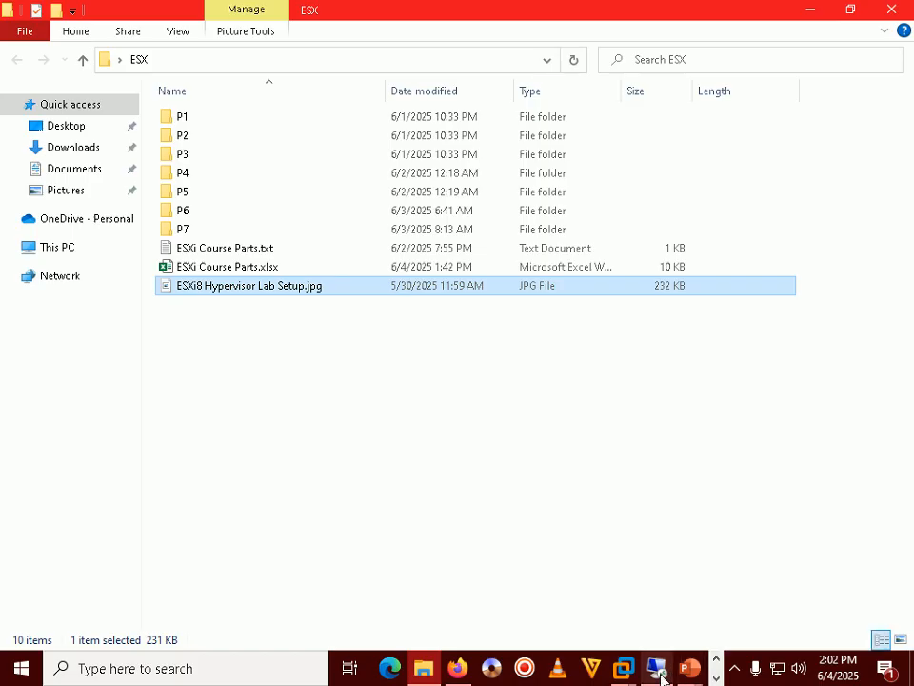
{"action": "left_click", "coordinate": [657, 666]}
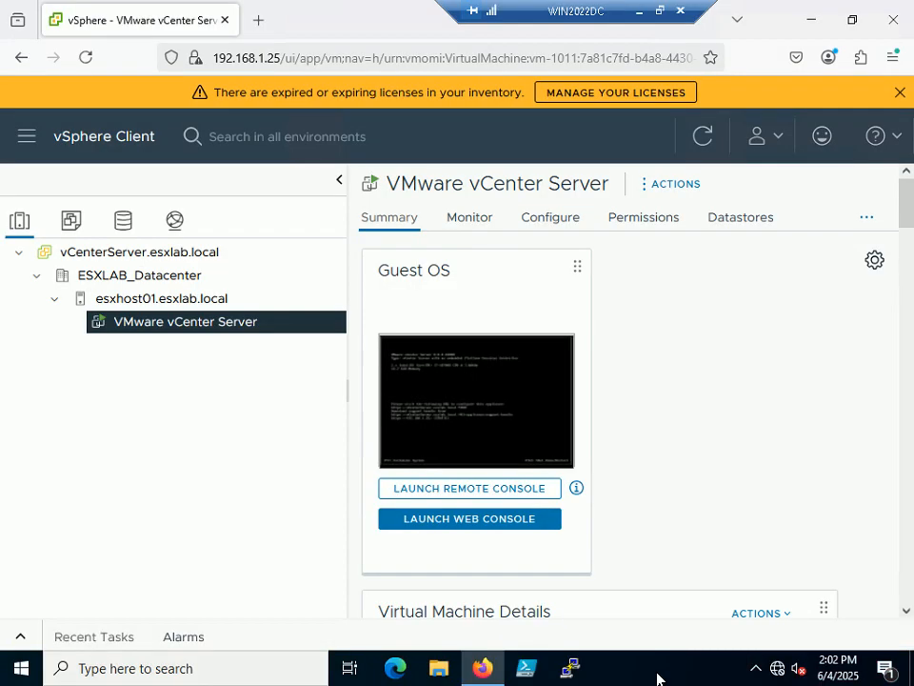
{"action": "left_click", "coordinate": [659, 10]}
{"action": "mouse_move", "coordinate": [688, 669]}
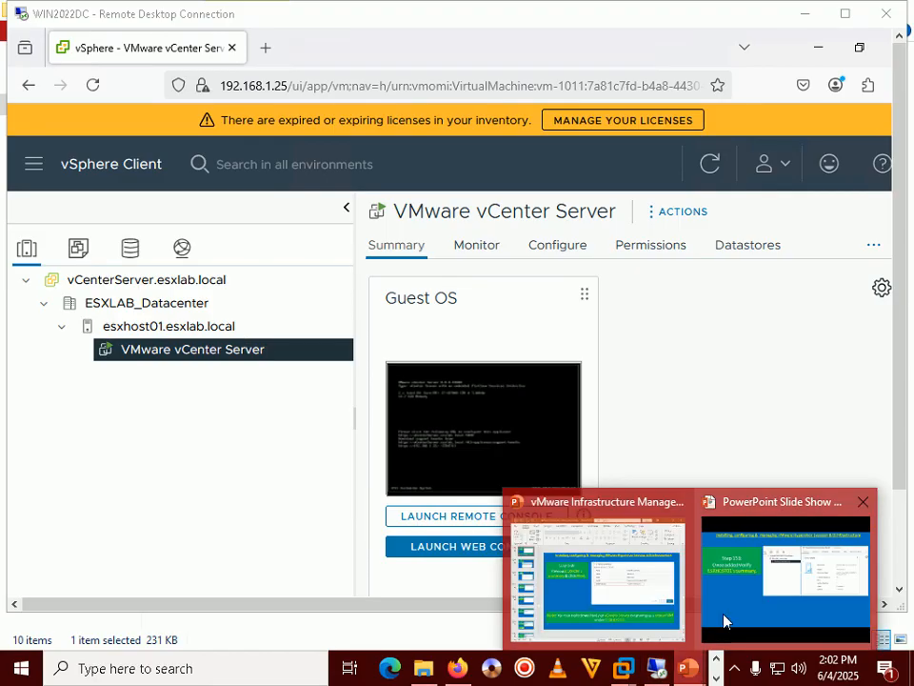
{"action": "left_click", "coordinate": [759, 570]}
{"action": "key", "text": "Right"}
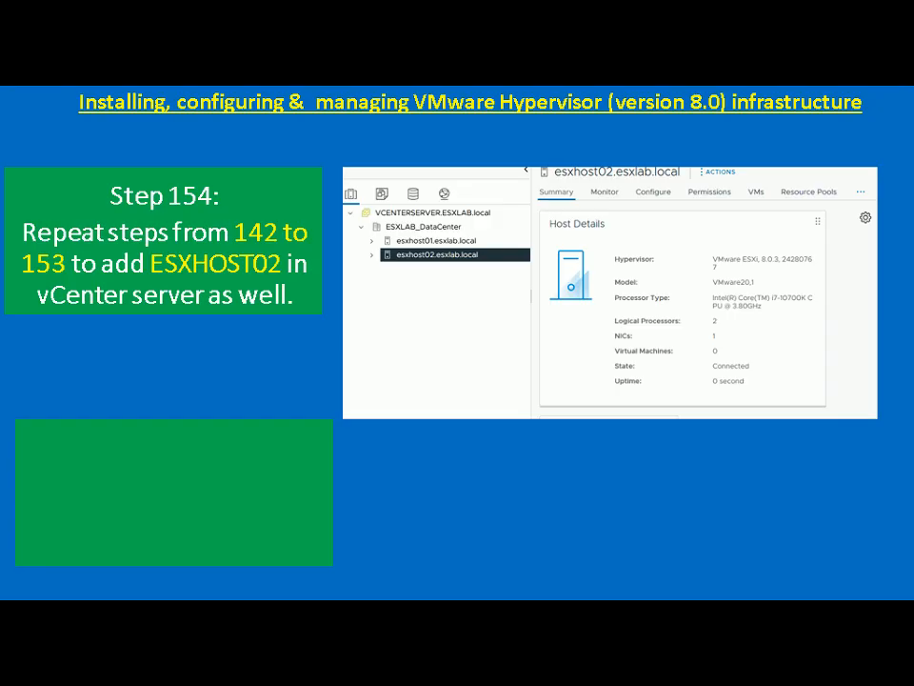
{"action": "key", "text": "alt+Tab"}
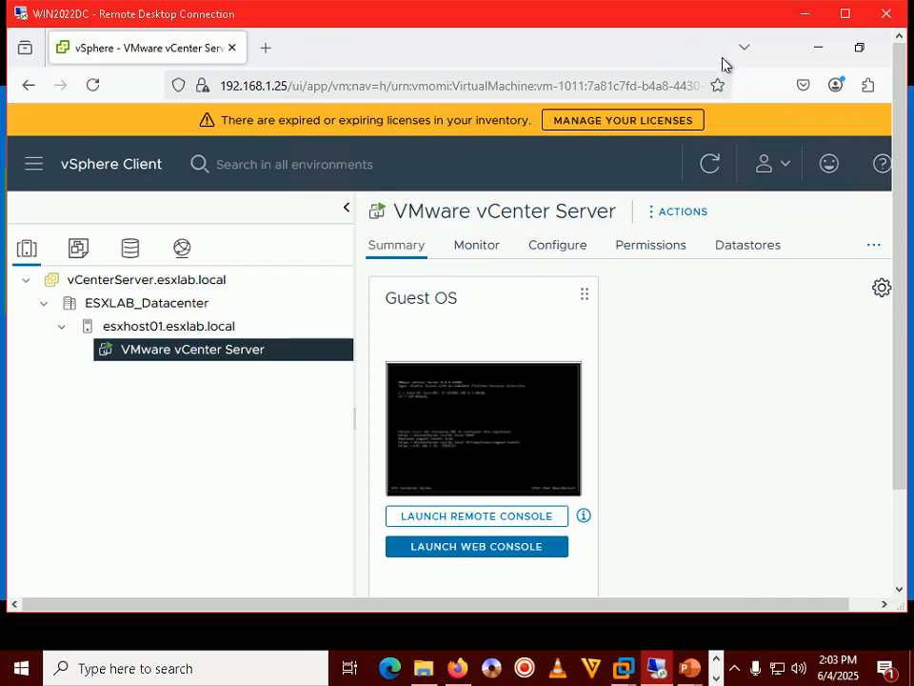
Collapse esxhost01 and choose Add Host from ESXLAB_Datacenter's right-click menu.
{"action": "left_click", "coordinate": [738, 671]}
{"action": "left_click", "coordinate": [740, 672]}
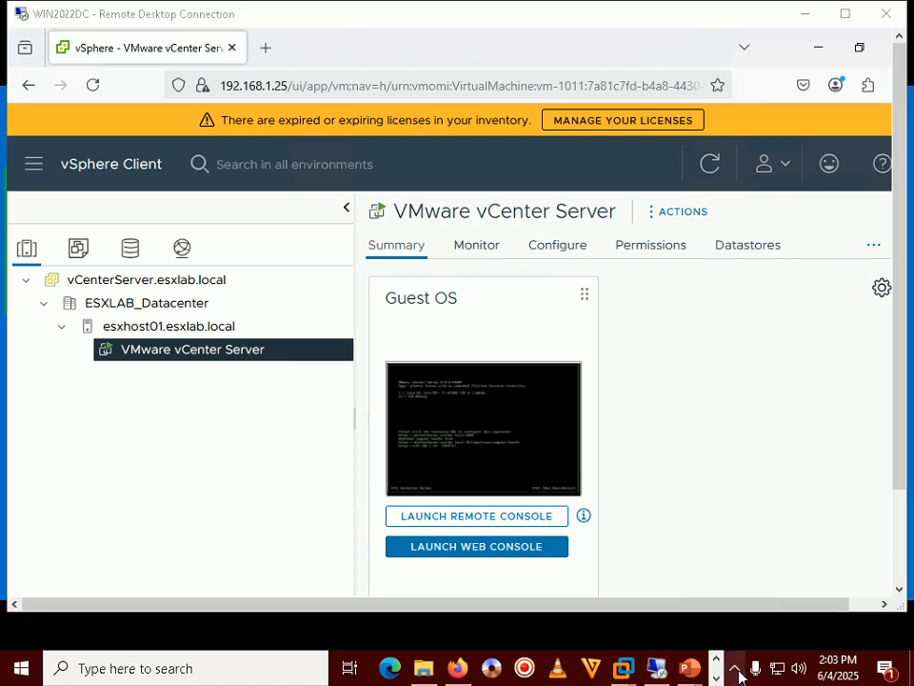
{"action": "double_click", "coordinate": [706, 22]}
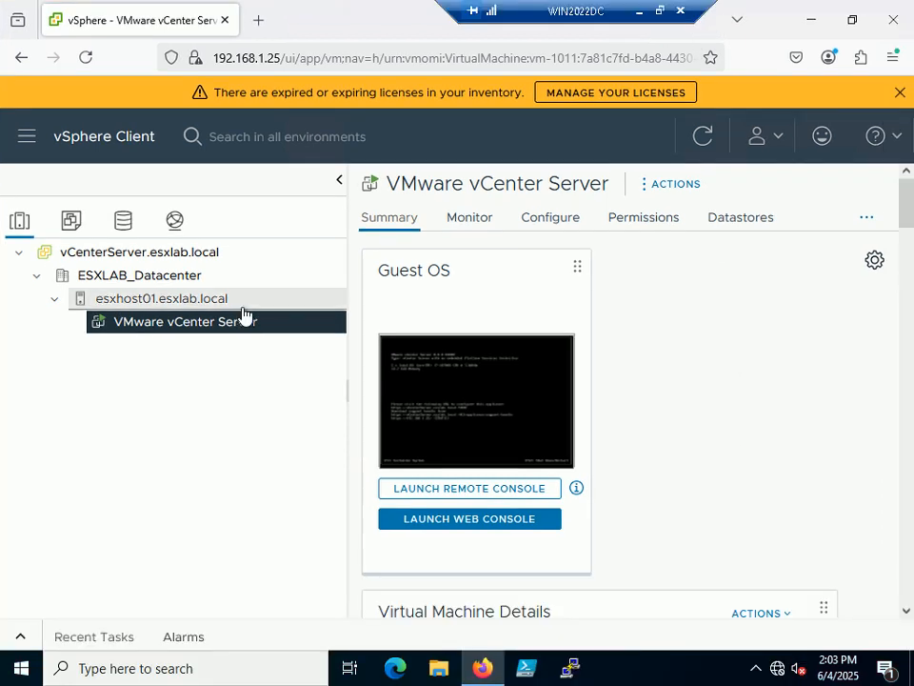
{"action": "left_click", "coordinate": [54, 300]}
{"action": "left_click", "coordinate": [134, 277]}
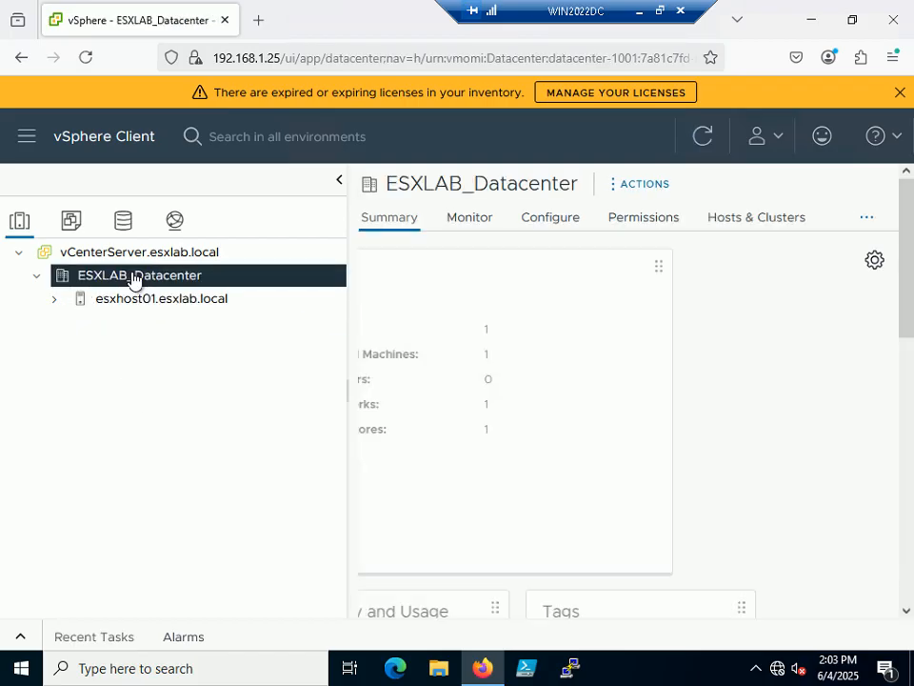
{"action": "right_click", "coordinate": [134, 277]}
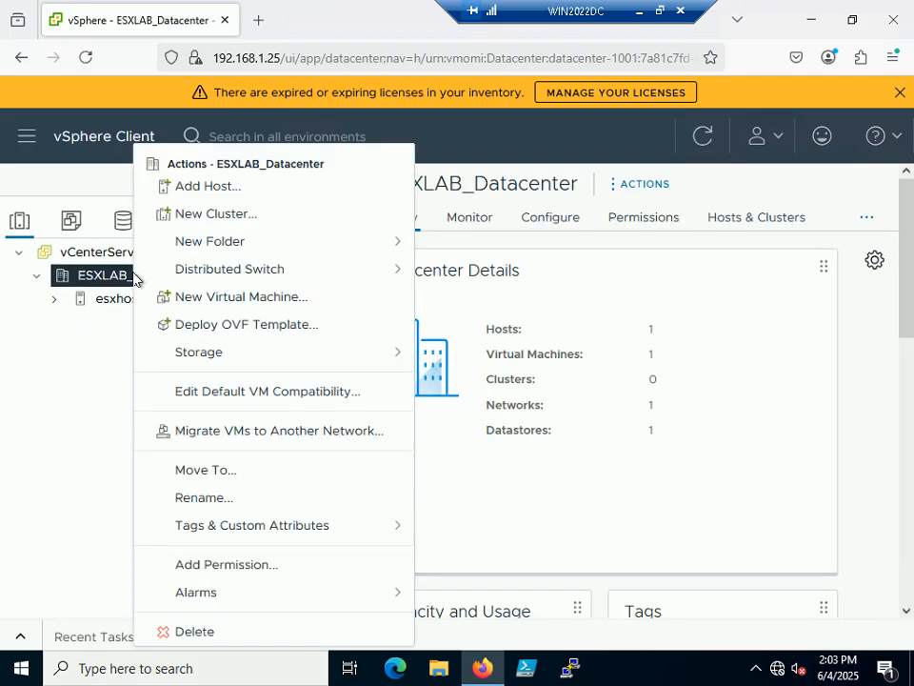
{"action": "left_click", "coordinate": [53, 293]}
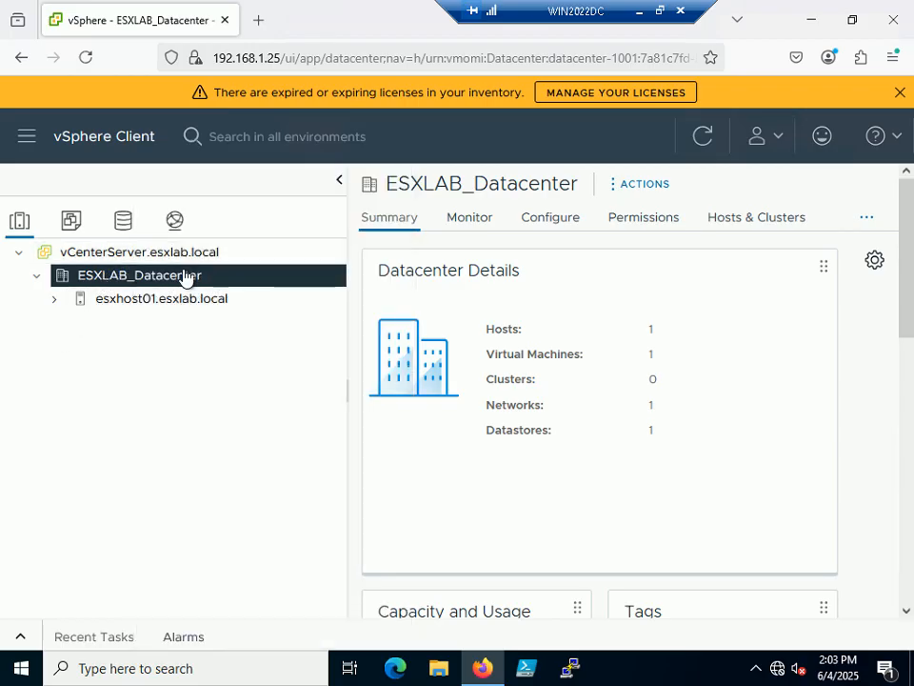
{"action": "right_click", "coordinate": [186, 277]}
{"action": "left_click", "coordinate": [253, 189]}
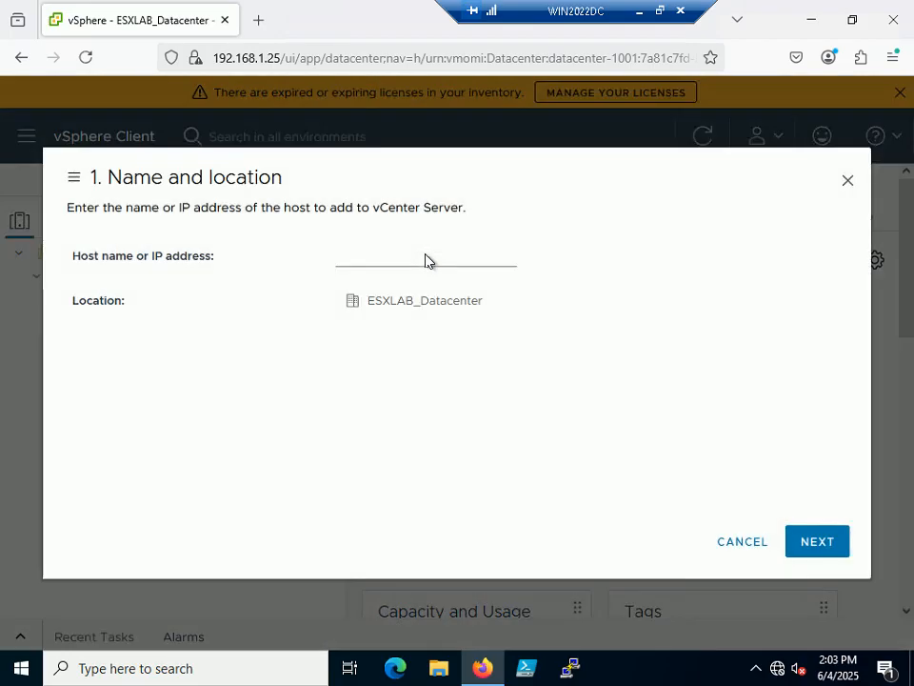
Enter ESXHOST02.esxlab.local as the host name, correcting the 01 number and the 'esxloab' typo.
{"action": "left_click", "coordinate": [381, 256]}
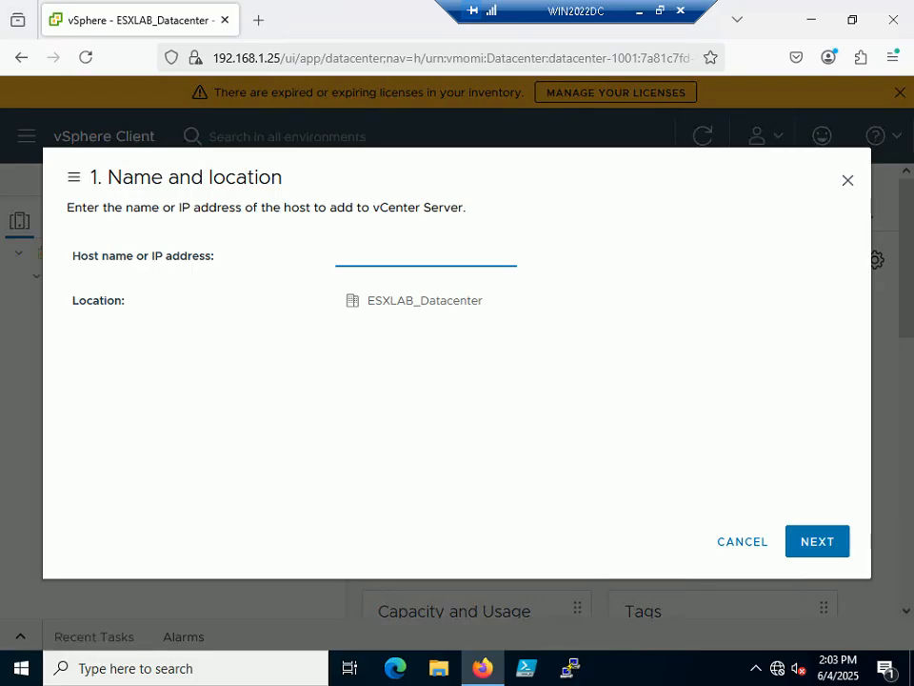
{"action": "type", "text": "ESXHOST"}
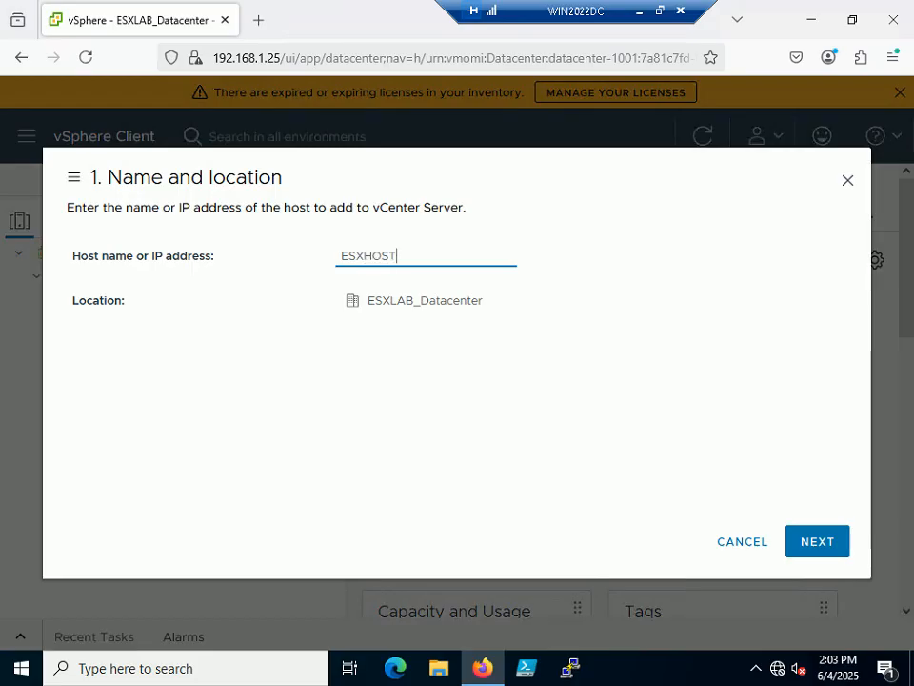
{"action": "type", "text": "02.esxloab.local"}
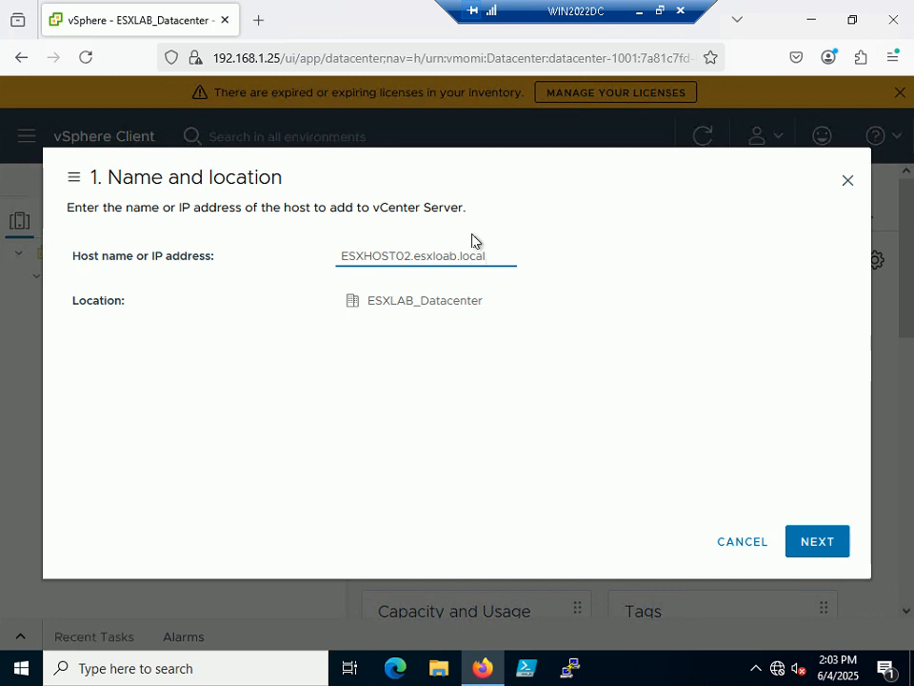
{"action": "left_click", "coordinate": [443, 255]}
{"action": "key", "text": "BackSpace"}
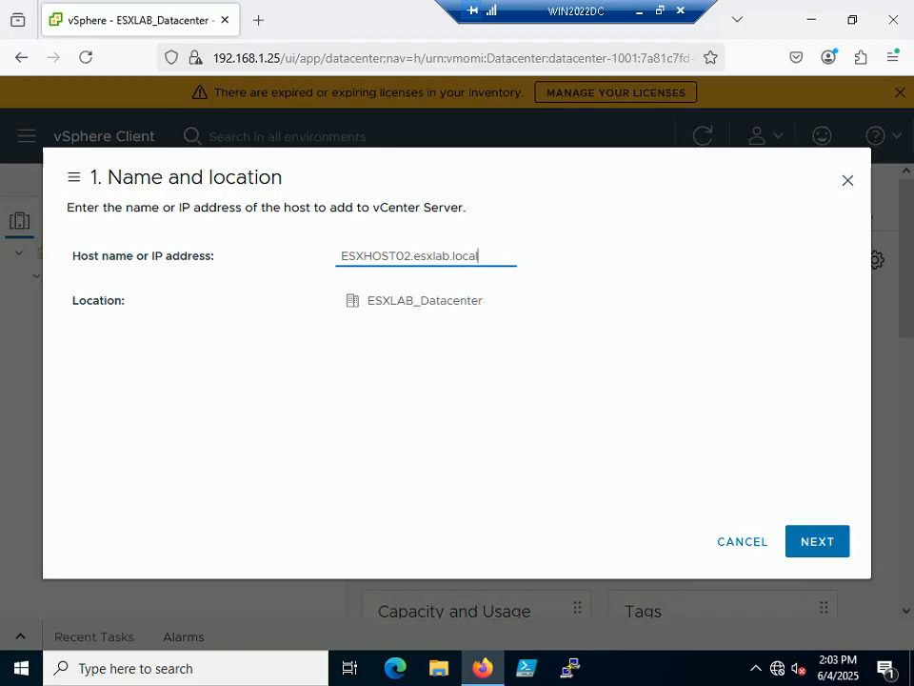
{"action": "key", "text": "End"}
Connect to the host as root with the host's password and accept its certificate alert.
{"action": "left_click", "coordinate": [812, 539]}
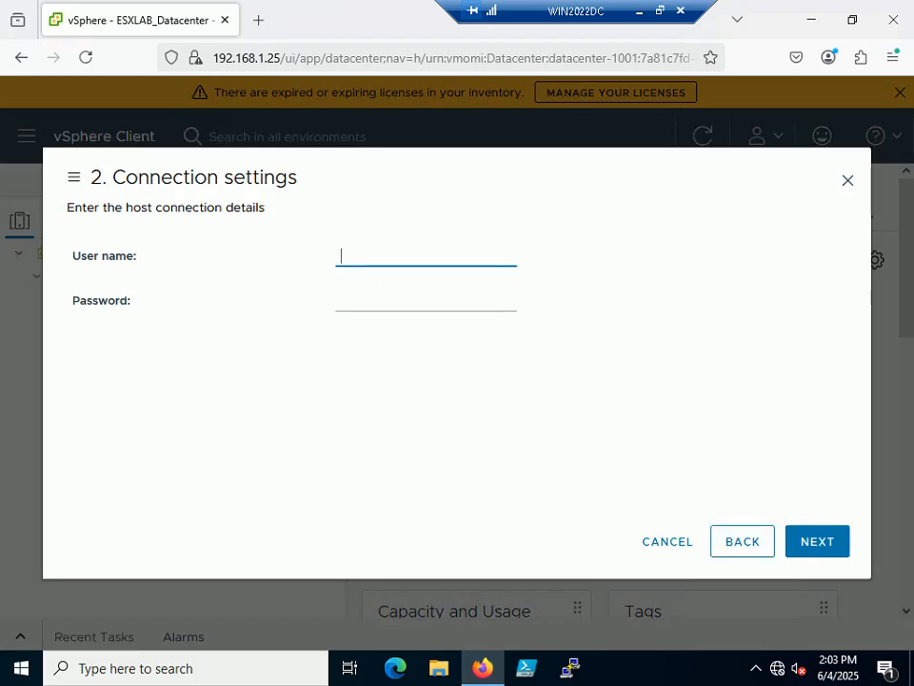
{"action": "type", "text": "root"}
{"action": "key", "text": "Tab"}
{"action": "type", "text": "VMware1!"}
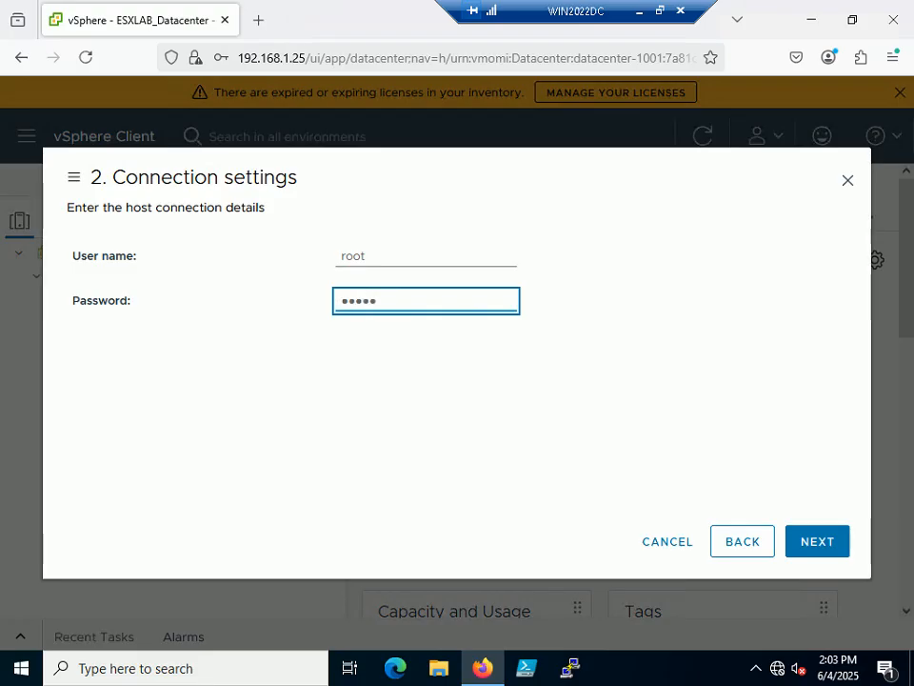
{"action": "left_click", "coordinate": [825, 544]}
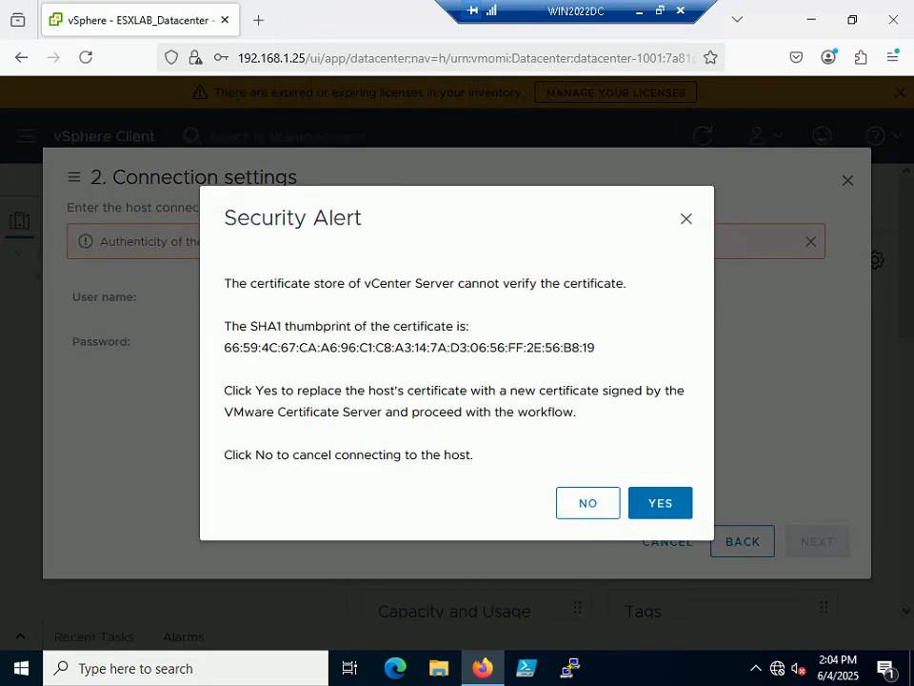
{"action": "left_click", "coordinate": [686, 512]}
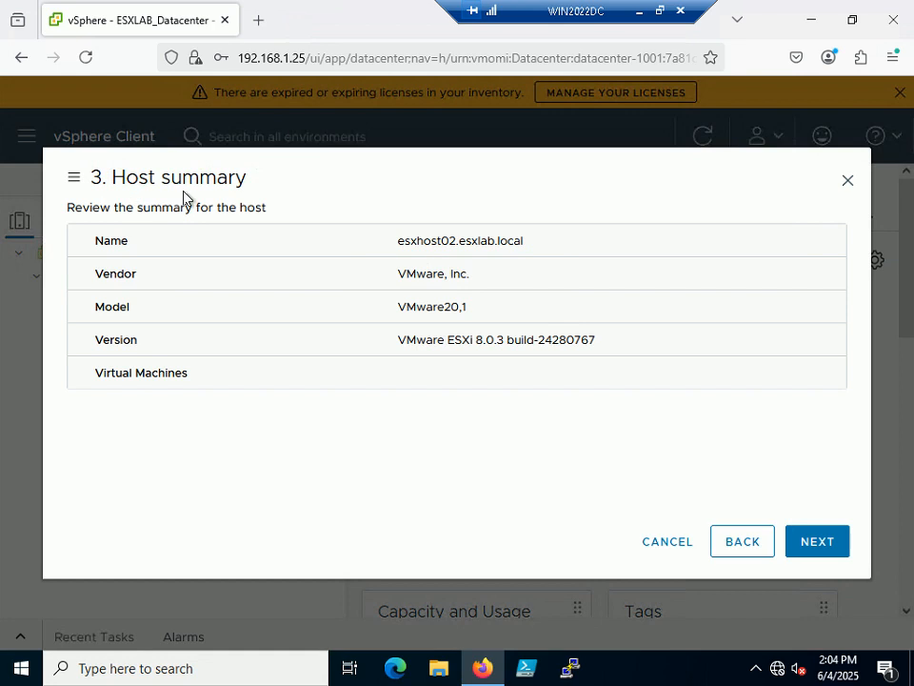
Keep the Evaluation License, choose Normal lockdown mode, keep ESXLAB_Datacenter as location, and finish the wizard.
{"action": "left_click", "coordinate": [812, 540]}
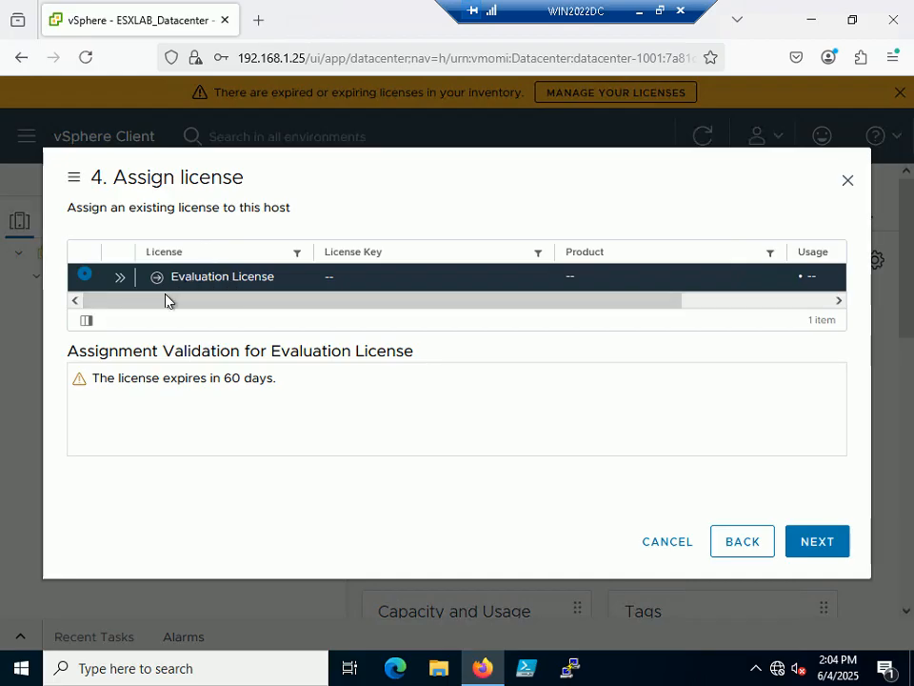
{"action": "left_click", "coordinate": [809, 540]}
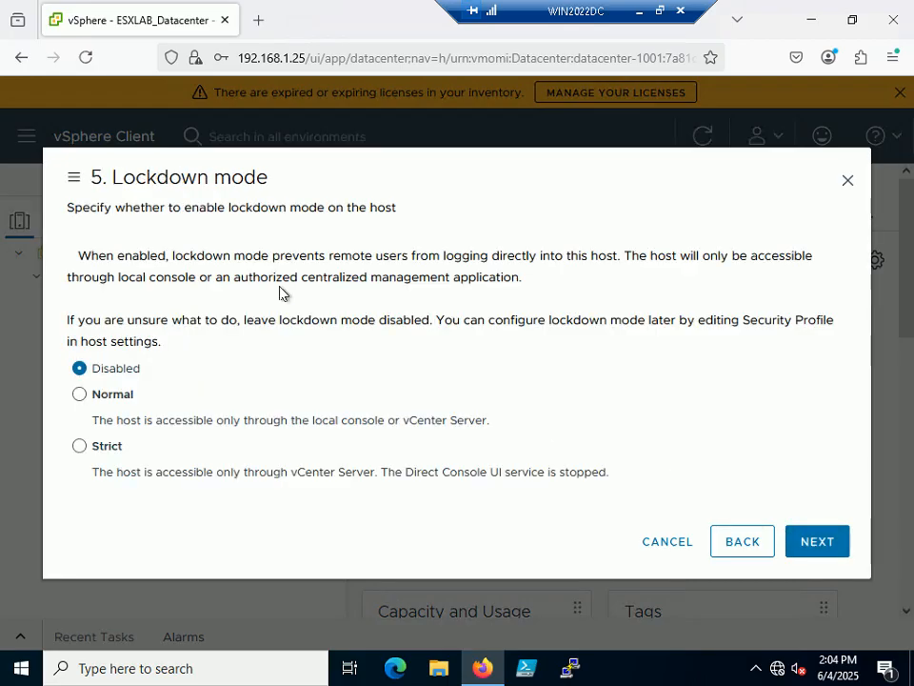
{"action": "left_click", "coordinate": [80, 394]}
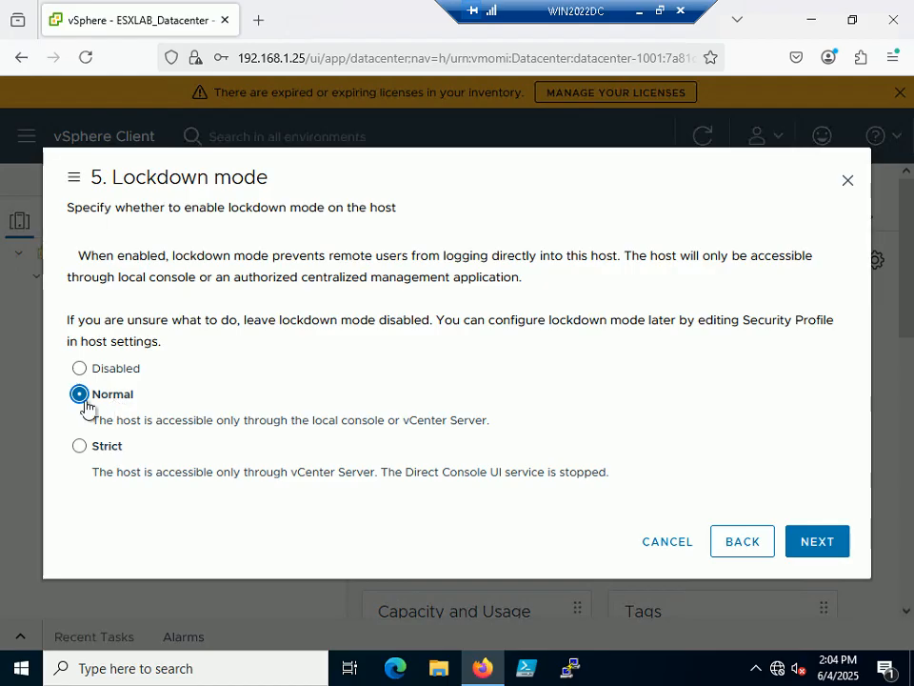
{"action": "left_click", "coordinate": [817, 543]}
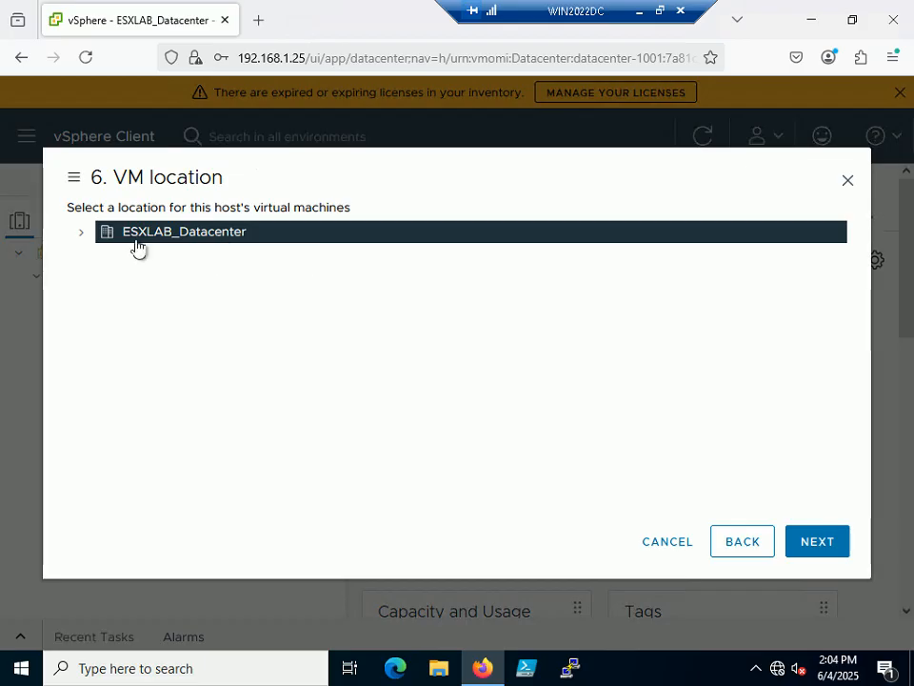
{"action": "left_click", "coordinate": [805, 543]}
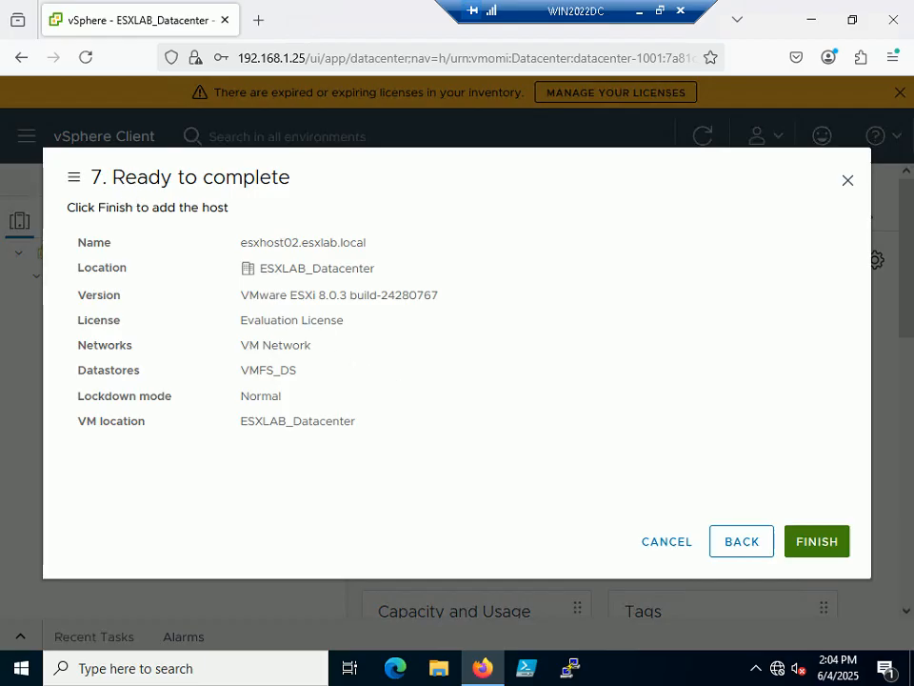
{"action": "left_click", "coordinate": [808, 545]}
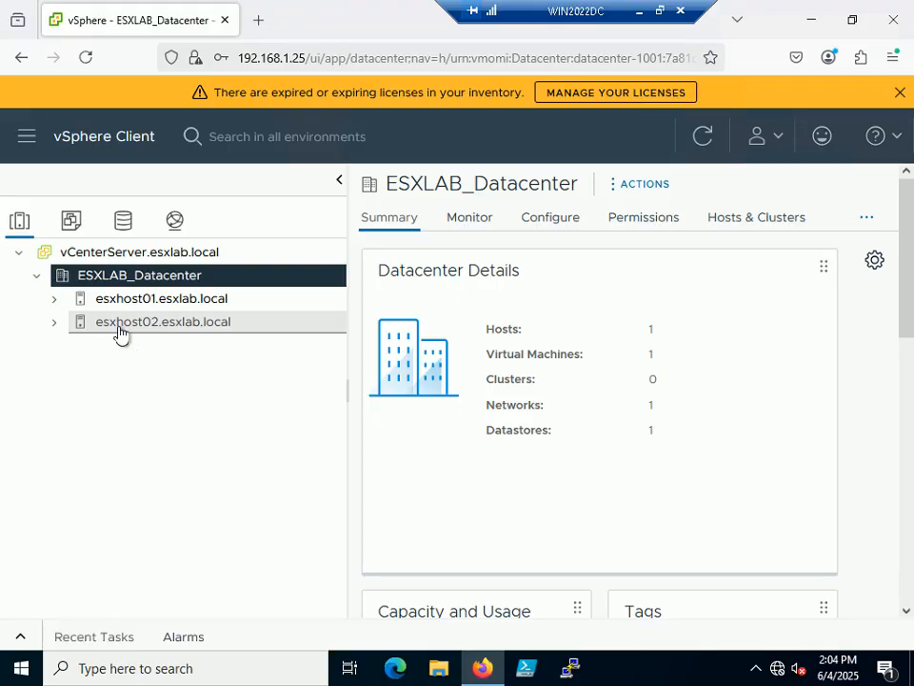
Check esxhost02.esxlab.local's summary (ESXi 8.0.3, Connected), then go back to ESXLAB_Datacenter.
{"action": "left_click", "coordinate": [119, 328]}
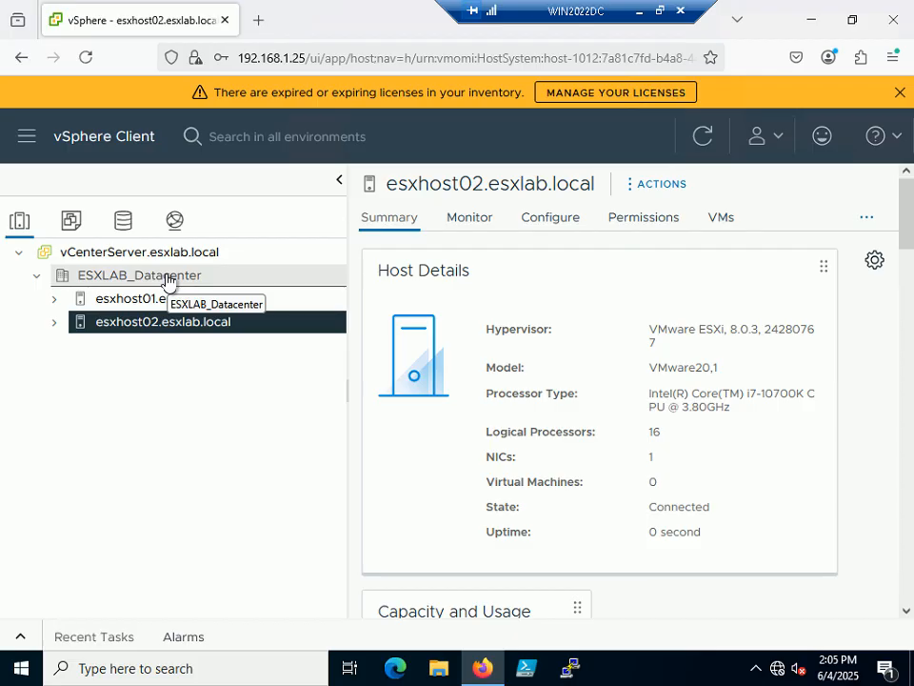
{"action": "left_click", "coordinate": [168, 278]}
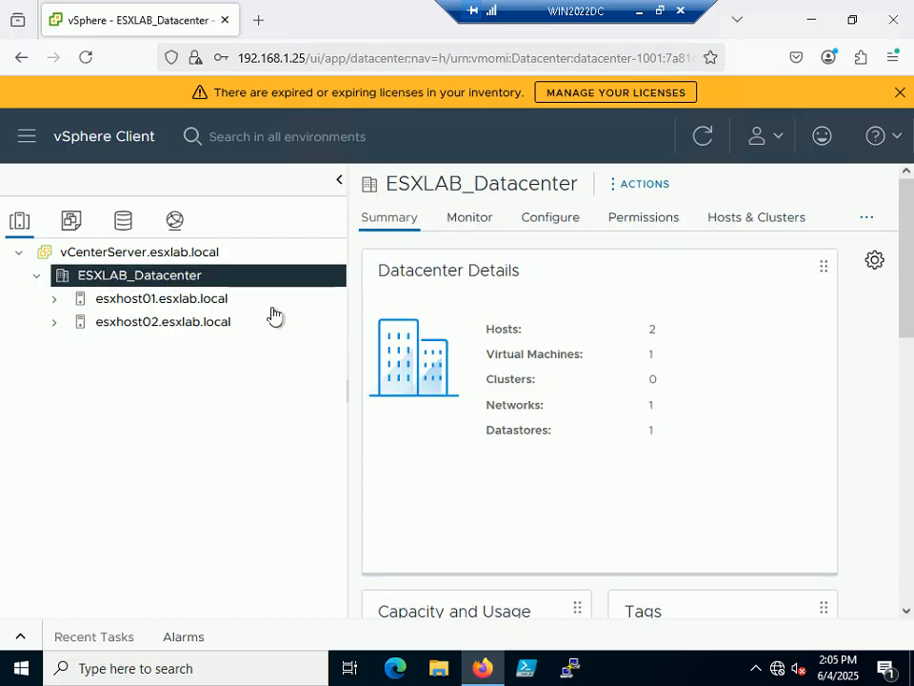
Restore the remote session to a window and switch to the PowerPoint slide show.
{"action": "left_click", "coordinate": [660, 10]}
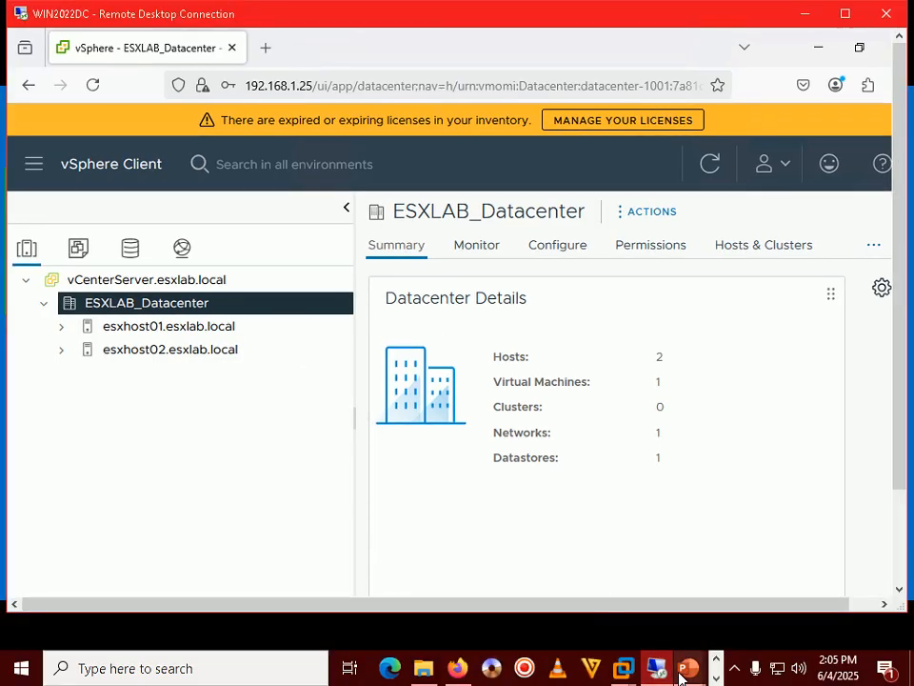
{"action": "mouse_move", "coordinate": [680, 674]}
{"action": "left_click", "coordinate": [785, 572]}
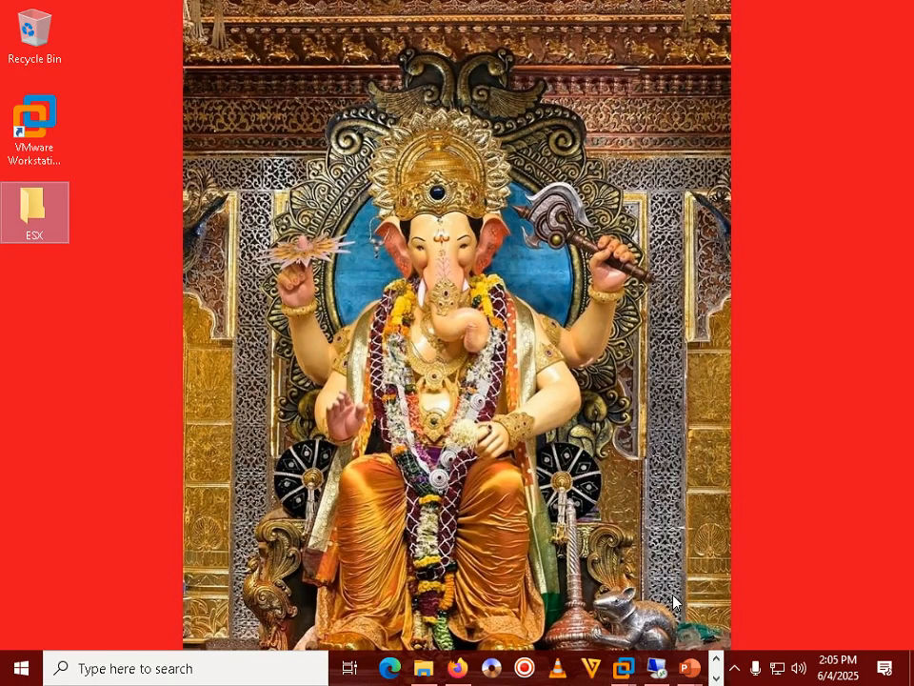
Bring the remote session back full screen and minimize the vSphere browser window.
{"action": "mouse_move", "coordinate": [657, 667]}
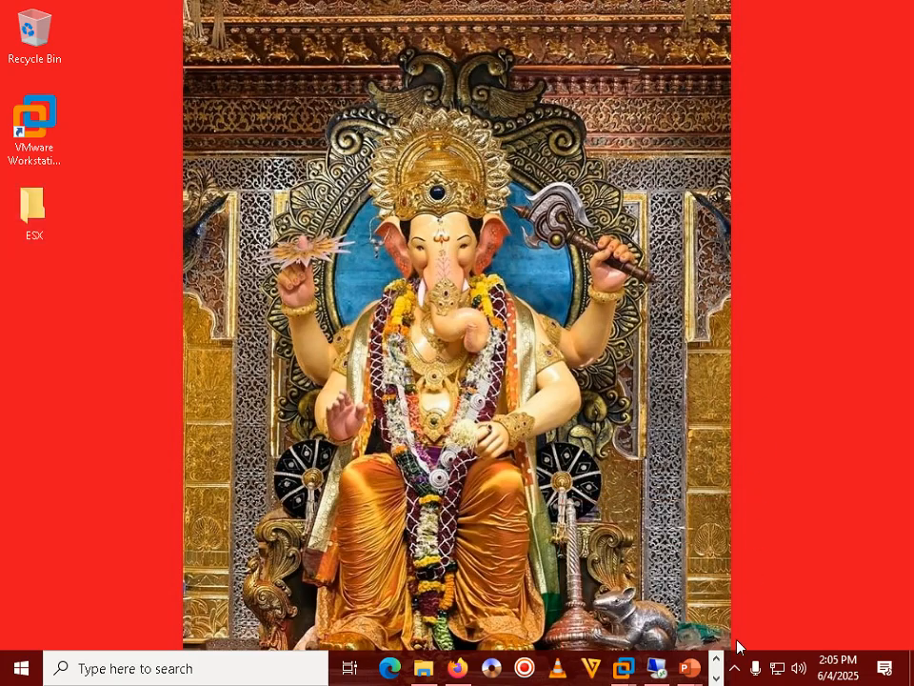
{"action": "left_click", "coordinate": [735, 668]}
{"action": "left_click", "coordinate": [658, 481]}
{"action": "left_click", "coordinate": [657, 669]}
{"action": "left_click", "coordinate": [846, 13]}
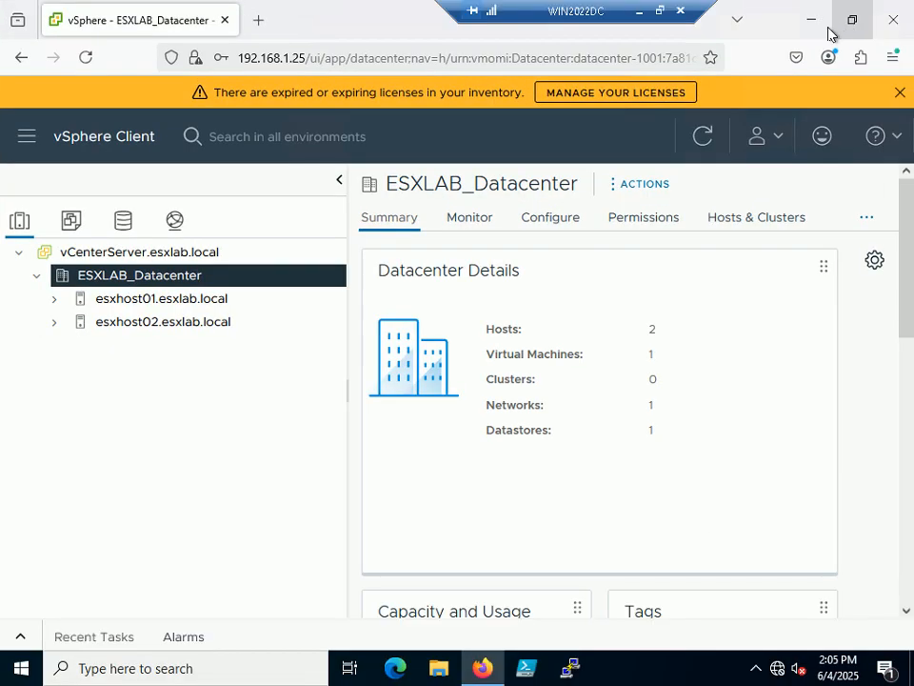
{"action": "left_click", "coordinate": [815, 21]}
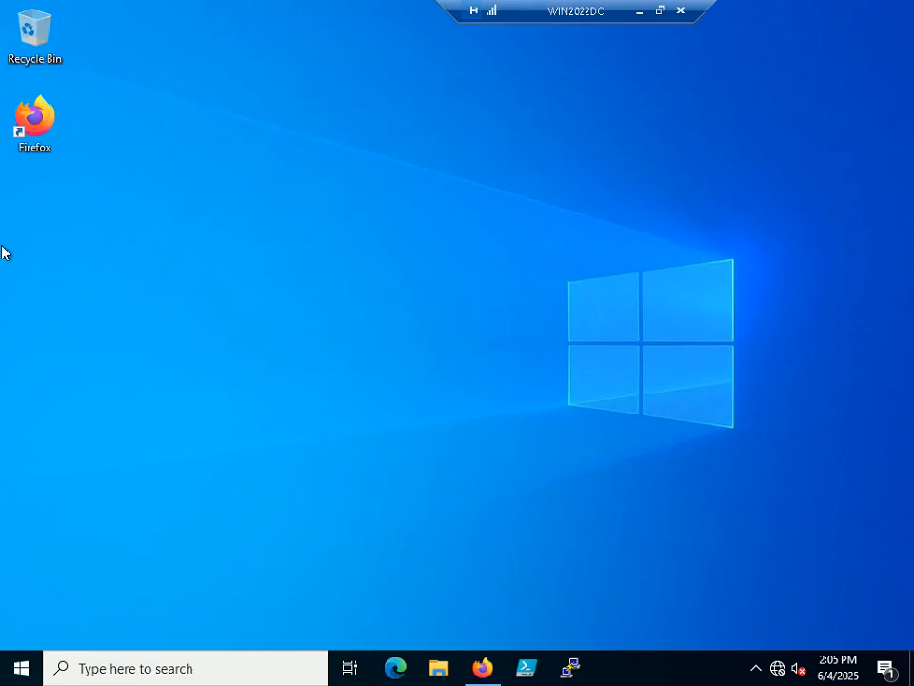
Leave the slide show for the local desktop with Win+D.
{"action": "left_click", "coordinate": [644, 12]}
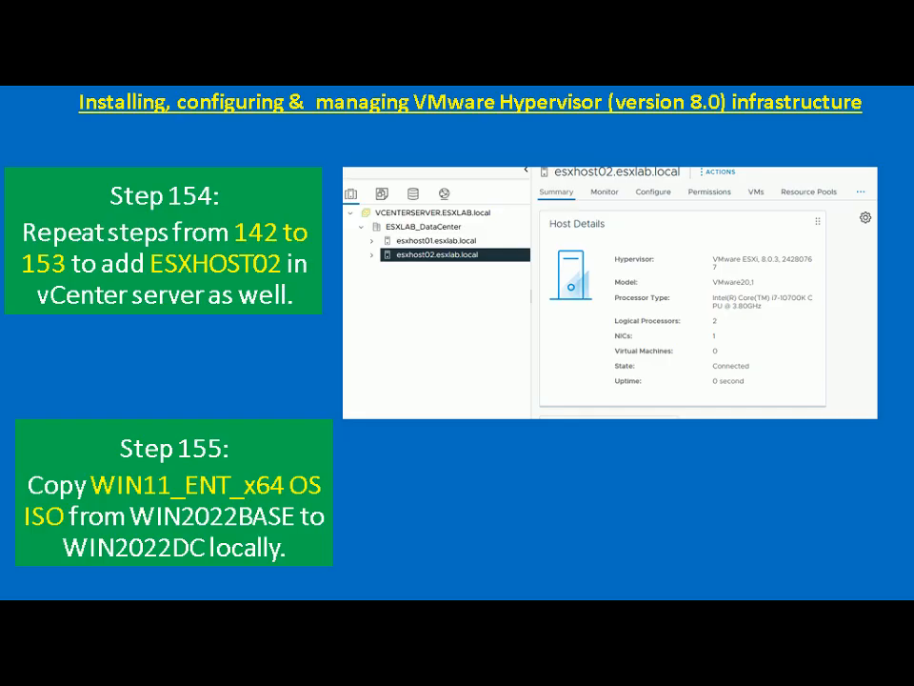
{"action": "key", "text": "super+d"}
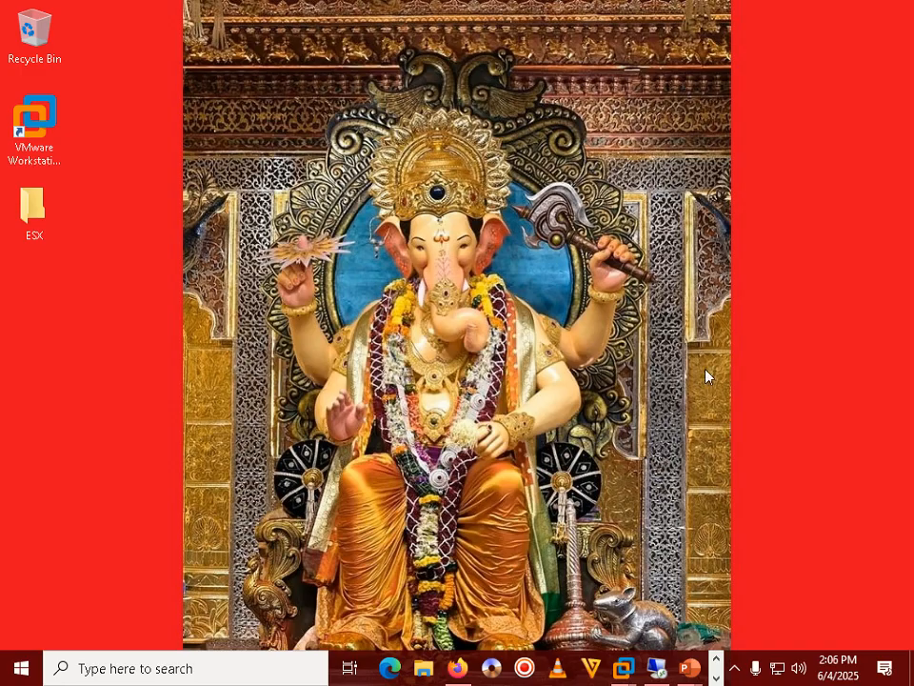
{"action": "left_click", "coordinate": [734, 668]}
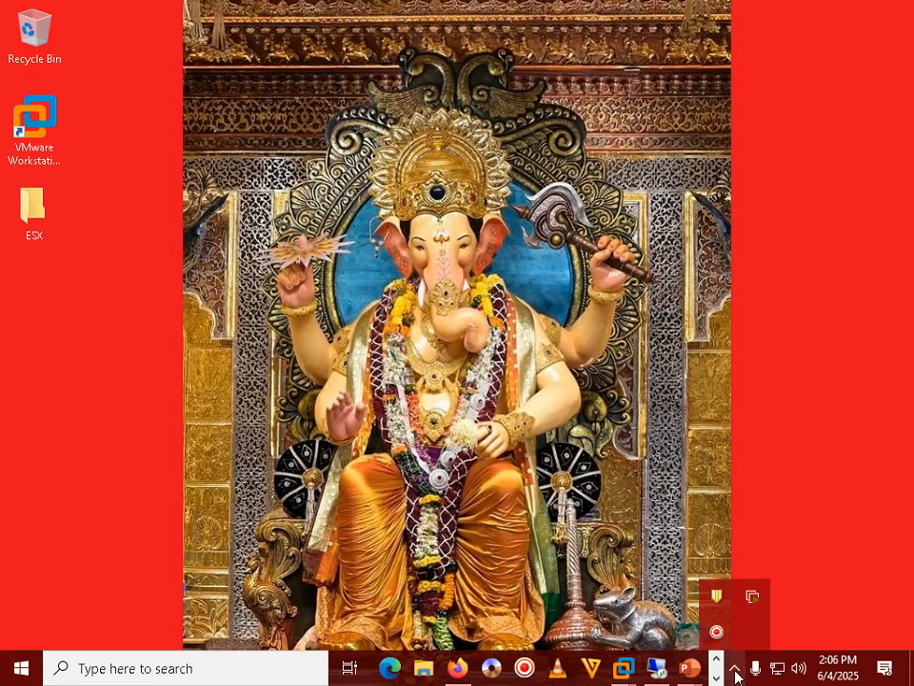
{"action": "left_click", "coordinate": [588, 427]}
Paste Windows 11 x64_Enterprise.iso onto the WIN2022DC desktop to start the copy.
{"action": "left_click", "coordinate": [657, 668]}
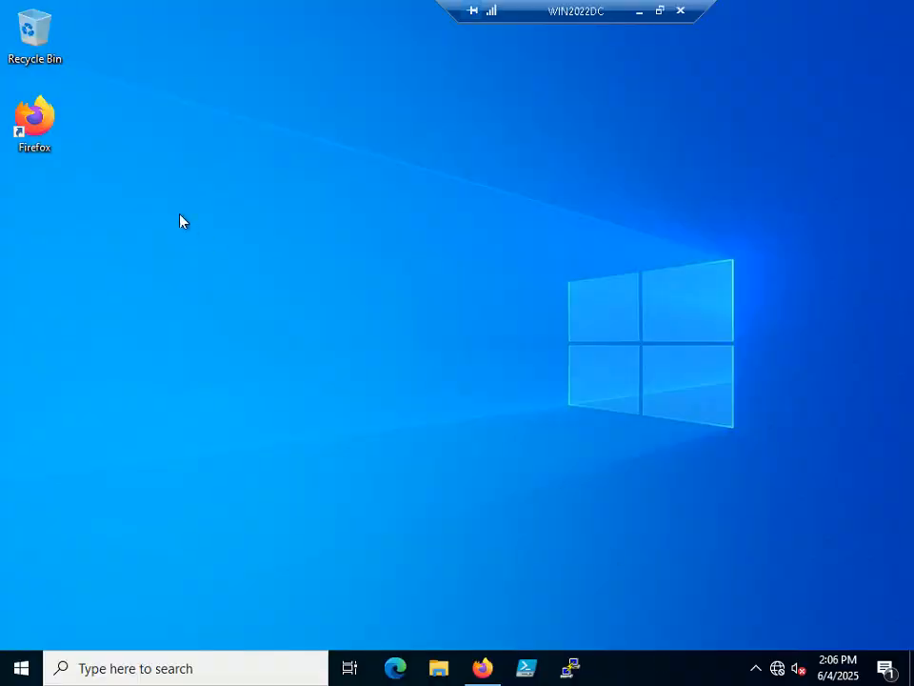
{"action": "right_click", "coordinate": [177, 219]}
{"action": "left_click", "coordinate": [224, 292]}
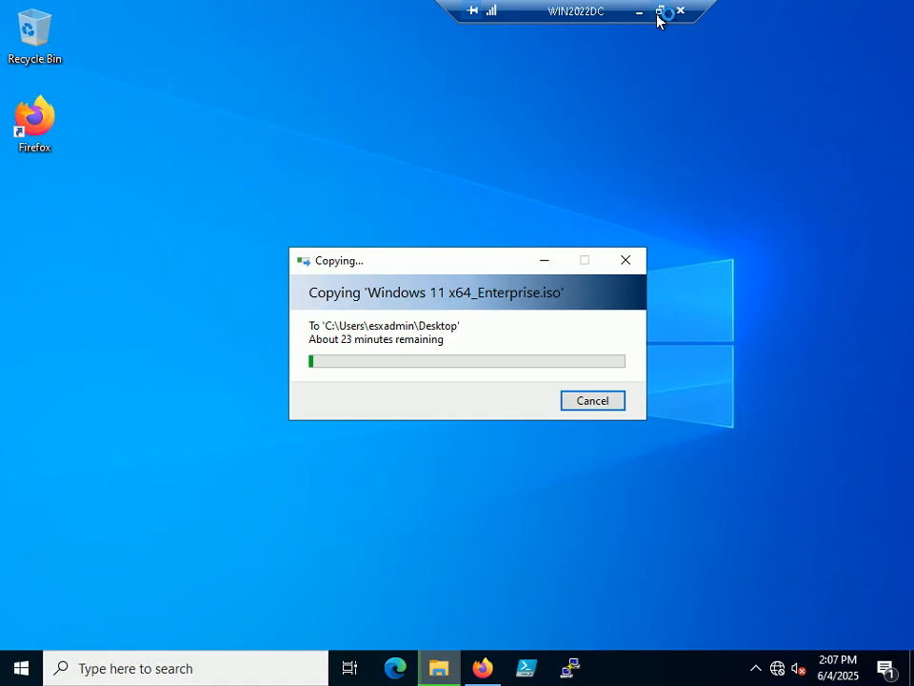
Window the remote session, move the copy progress dialog aside, and wait for the 12.7 GB ISO copy to finish.
{"action": "left_click", "coordinate": [660, 11]}
{"action": "left_click_drag", "start_coordinate": [489, 287], "coordinate": [455, 230]}
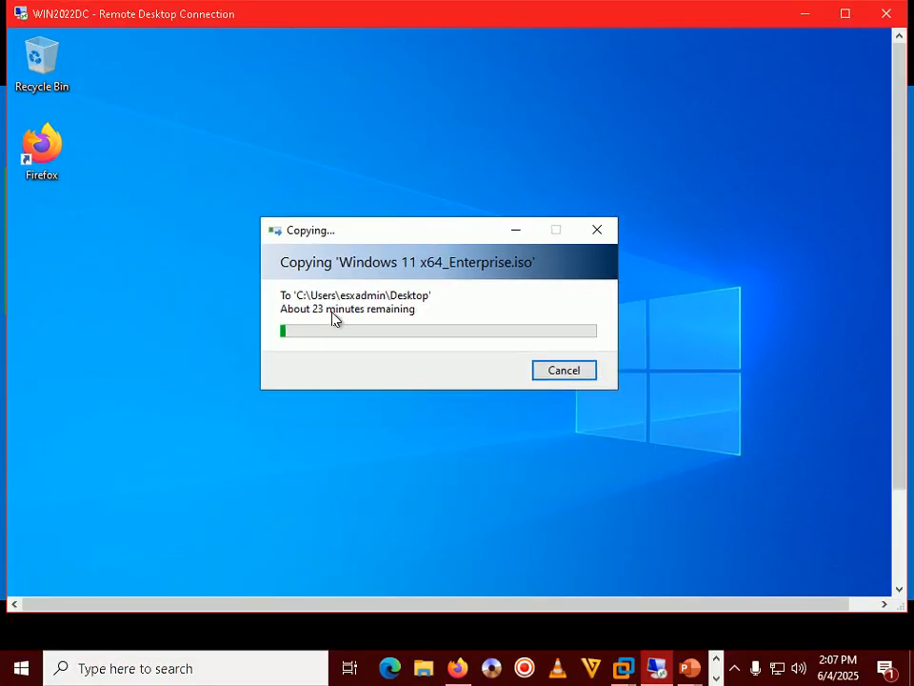
{"action": "left_click", "coordinate": [735, 672]}
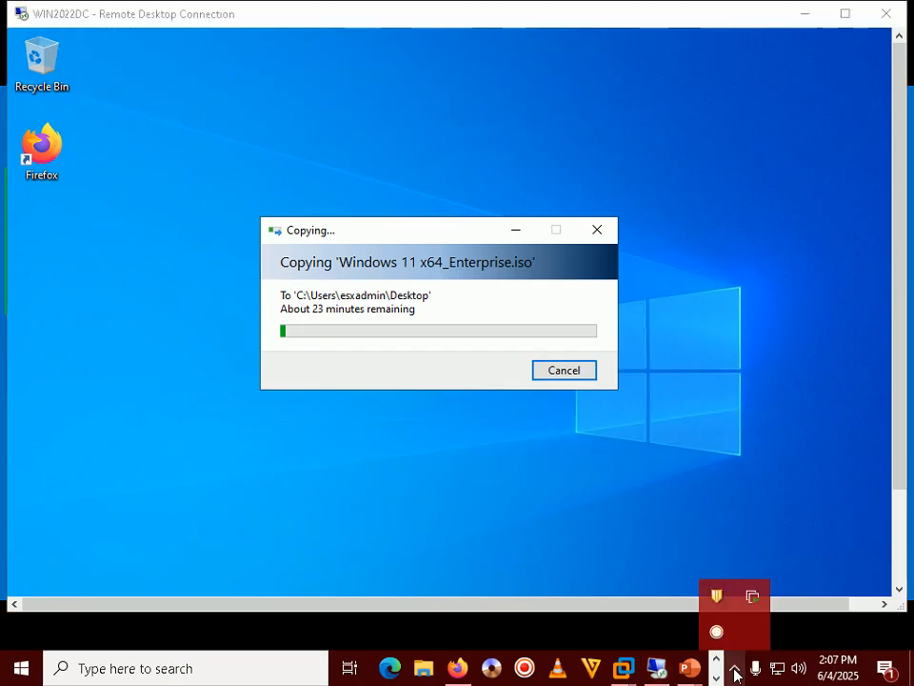
{"action": "left_click", "coordinate": [735, 671]}
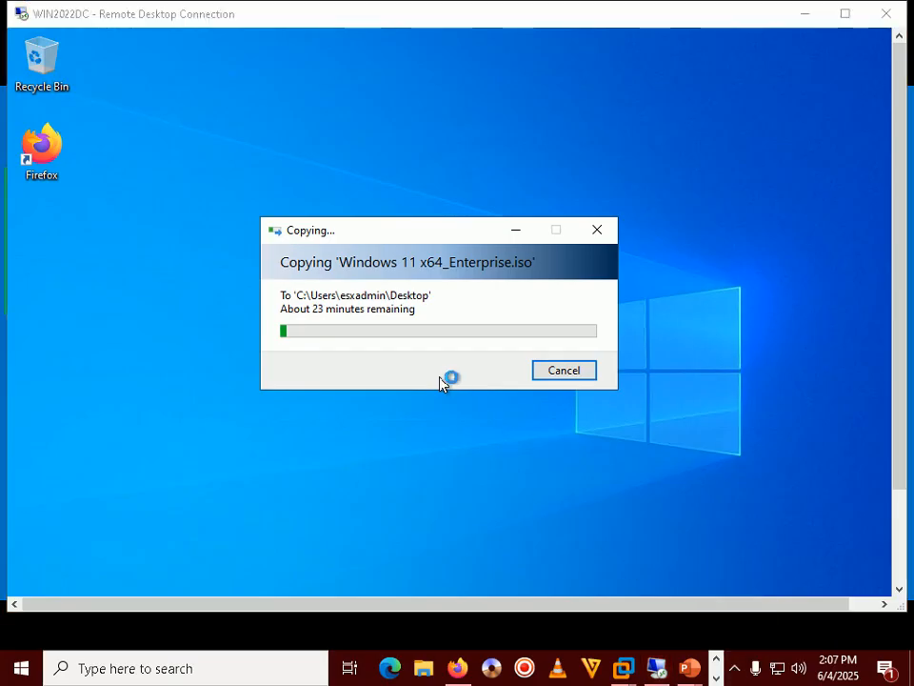
{"action": "left_click", "coordinate": [738, 671]}
{"action": "left_click", "coordinate": [739, 671]}
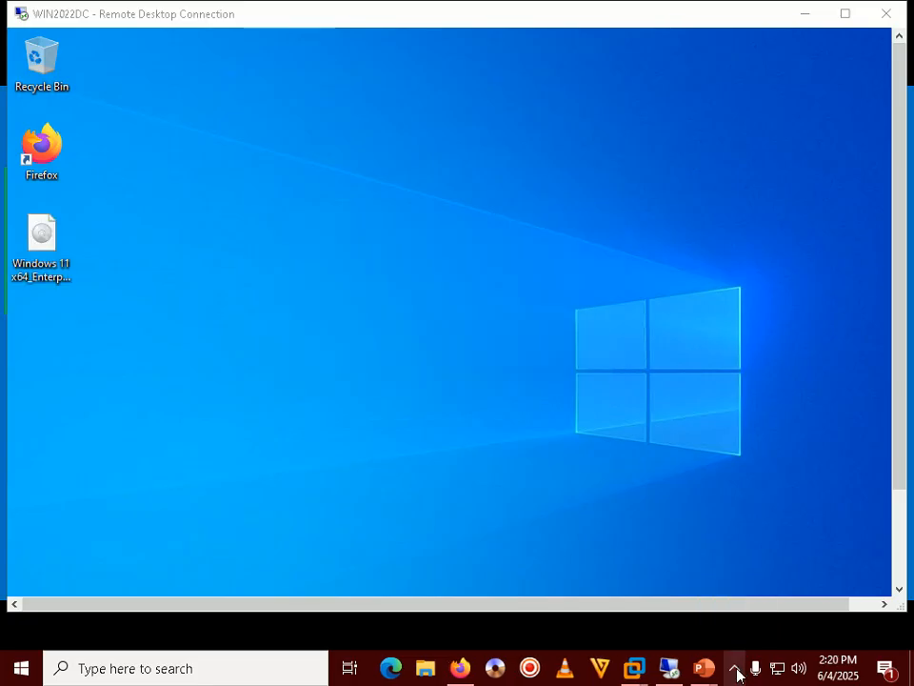
{"action": "left_click", "coordinate": [738, 670]}
{"action": "left_click", "coordinate": [297, 290]}
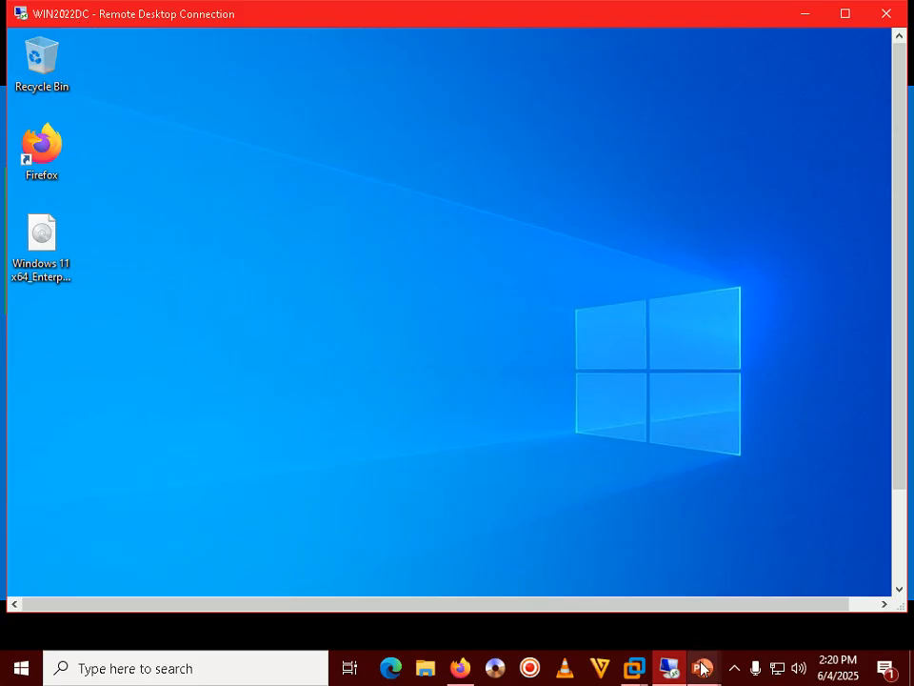
Advance the tutorial slide show to Step 156, then return to the WIN2022DC remote desktop.
{"action": "left_click", "coordinate": [773, 565]}
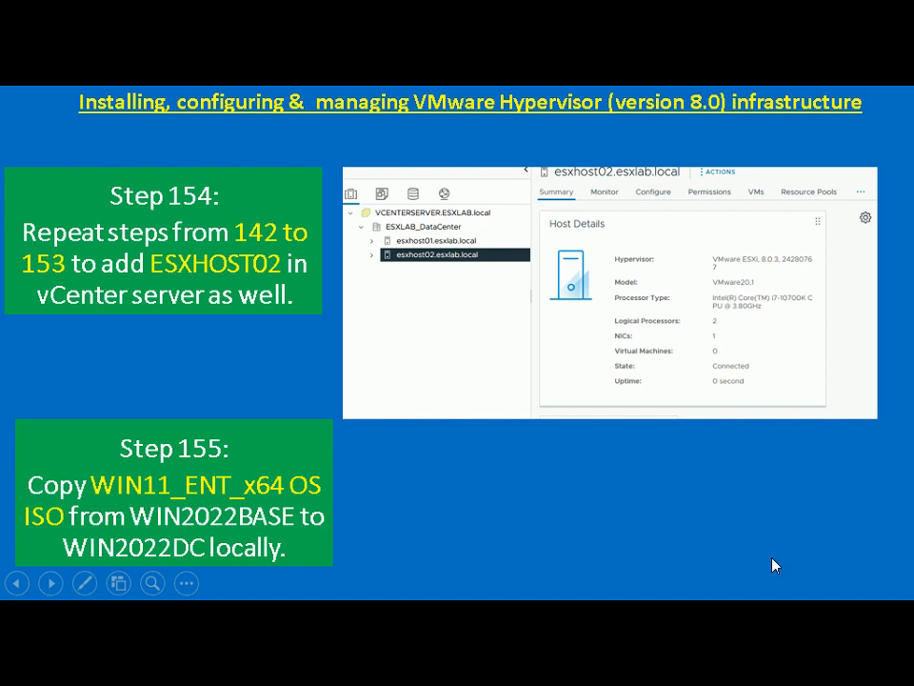
{"action": "left_click", "coordinate": [773, 565]}
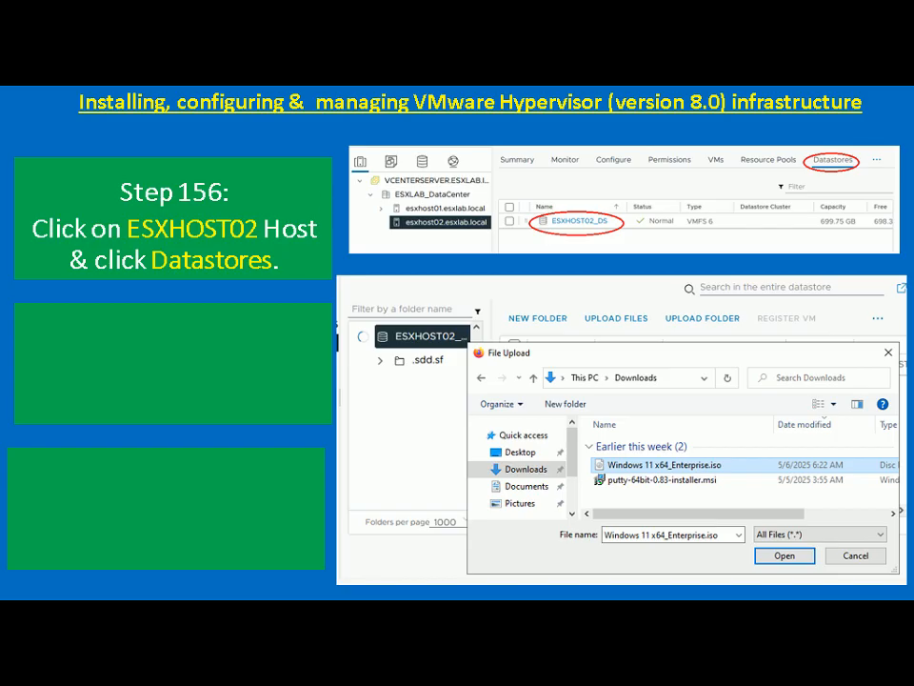
{"action": "key", "text": "alt+Tab"}
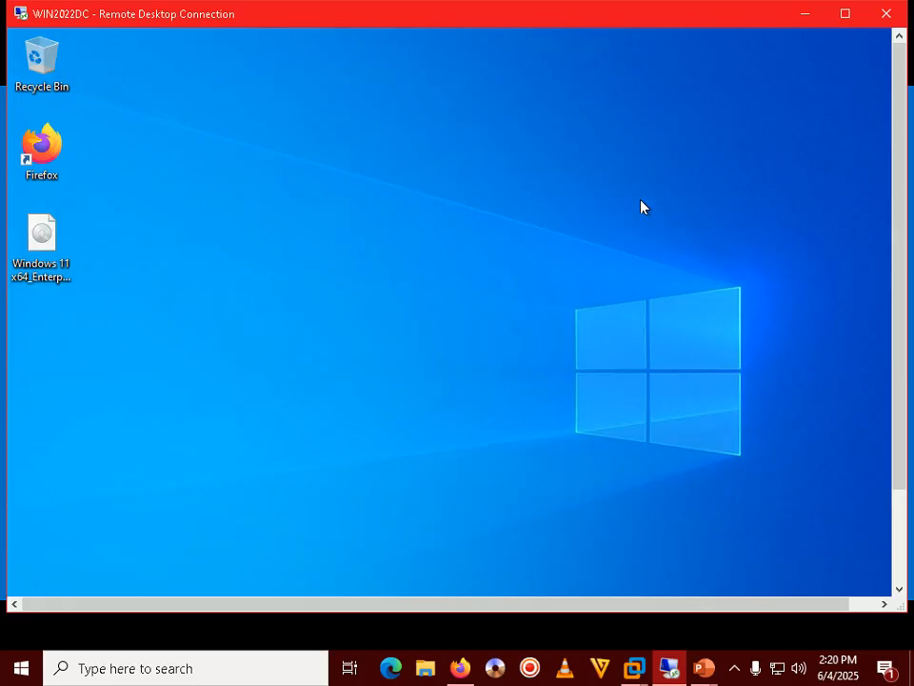
Bring up the Firefox vSphere window on WIN2022DC, glance at the slide show, and switch back.
{"action": "double_click", "coordinate": [653, 14]}
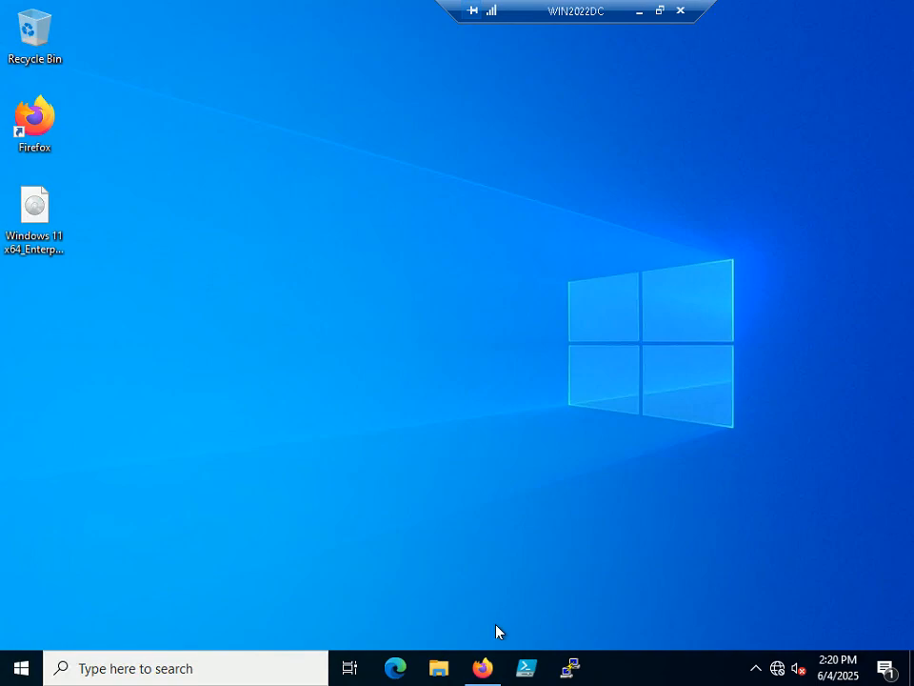
{"action": "left_click", "coordinate": [482, 667]}
{"action": "left_click", "coordinate": [660, 11]}
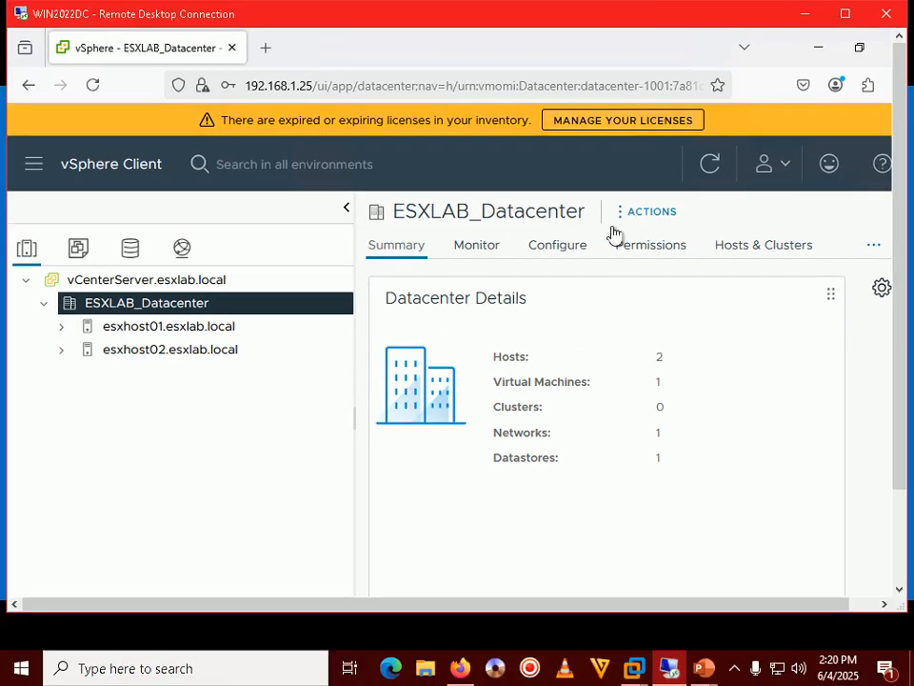
{"action": "mouse_move", "coordinate": [704, 664]}
{"action": "left_click", "coordinate": [738, 604]}
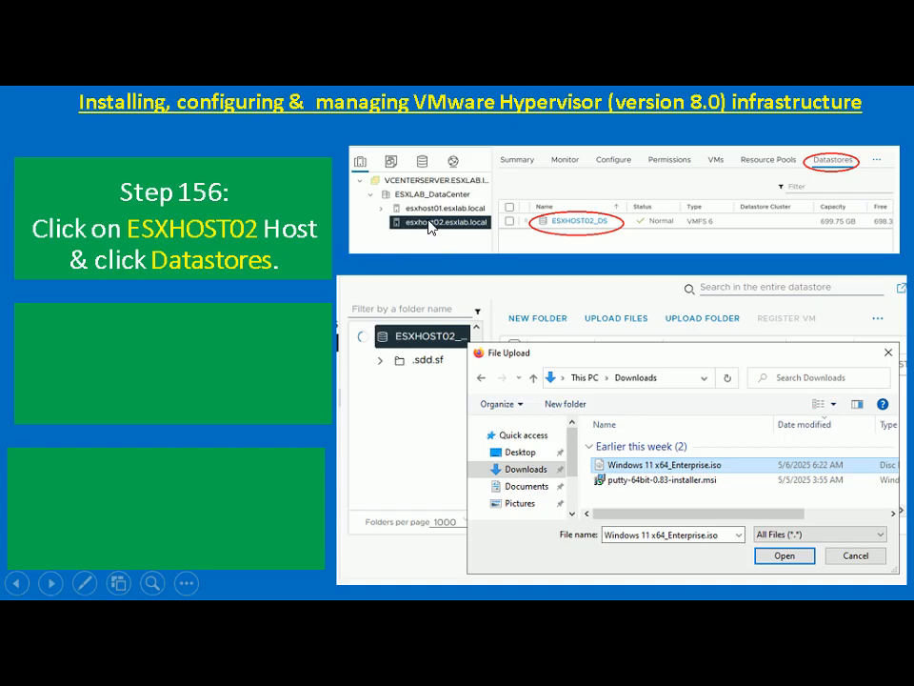
{"action": "key", "text": "alt+Tab"}
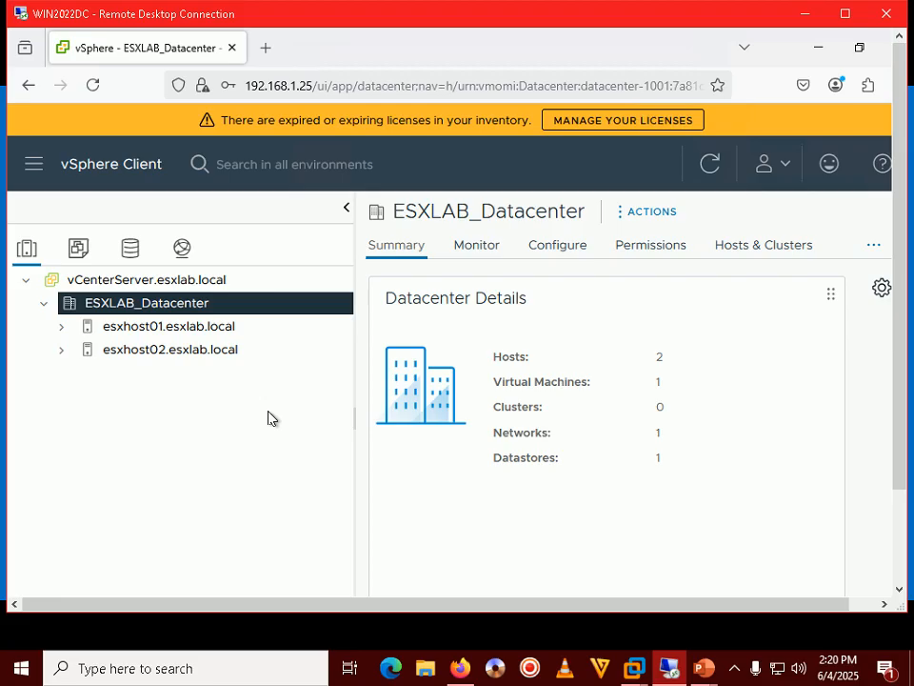
Show esxhost02.esxlab.local's summary full screen with the inventory tree pane narrowed.
{"action": "left_click", "coordinate": [160, 352]}
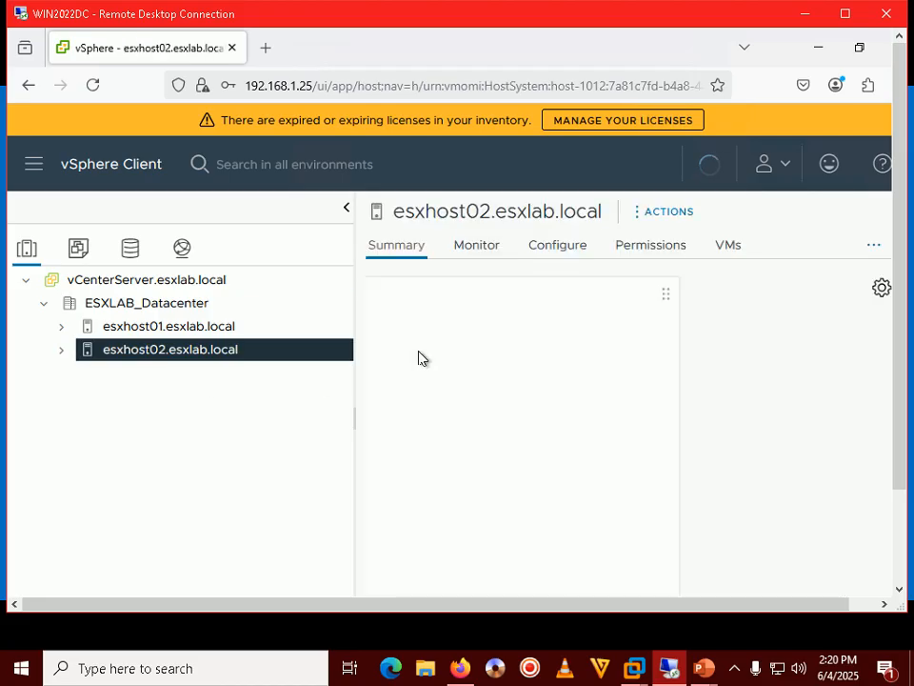
{"action": "left_click", "coordinate": [844, 14]}
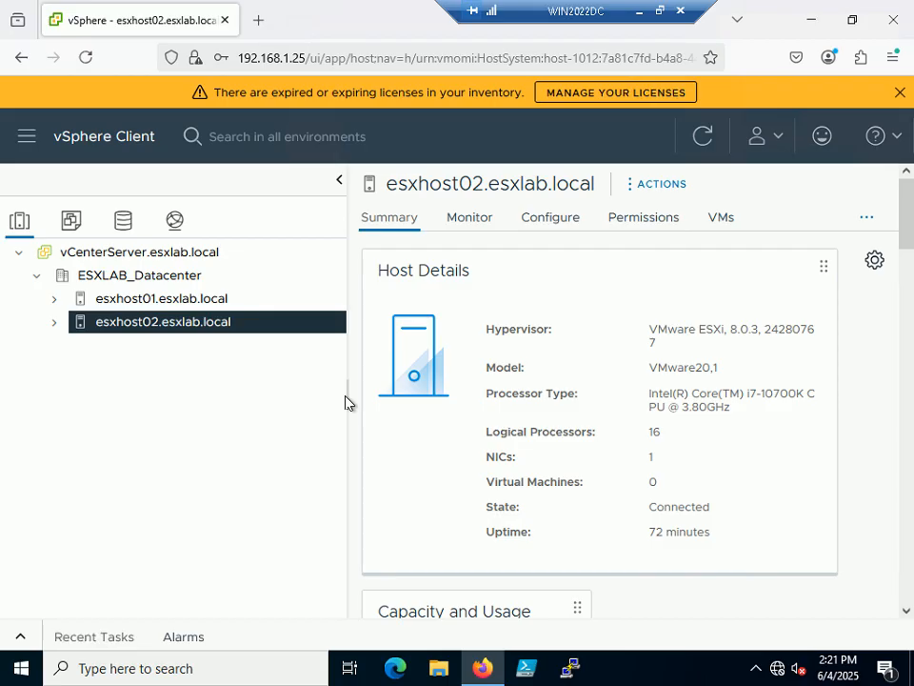
{"action": "left_click_drag", "start_coordinate": [346, 401], "coordinate": [262, 389]}
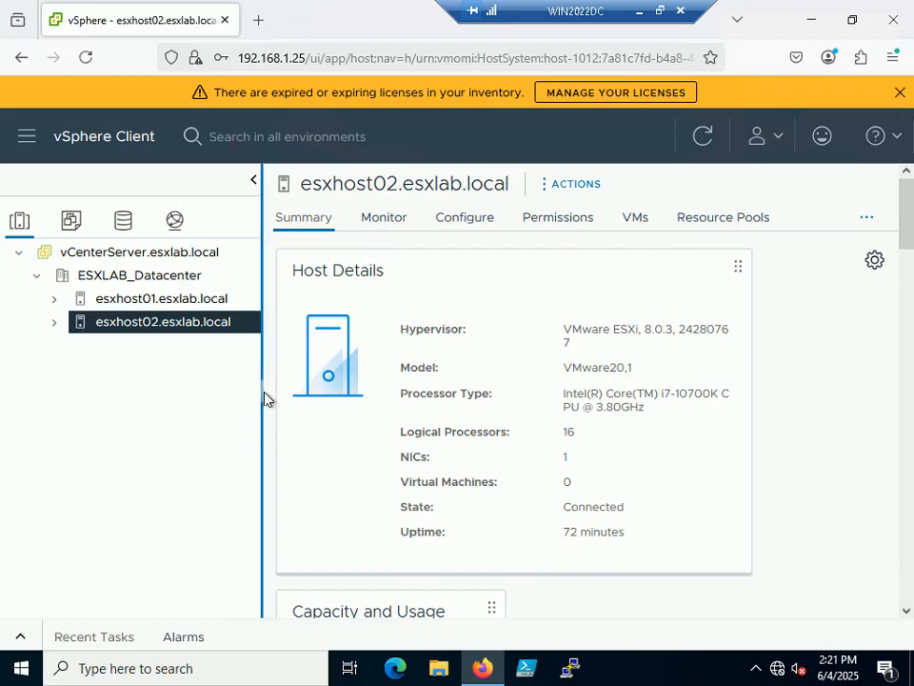
{"action": "left_click_drag", "start_coordinate": [261, 400], "coordinate": [193, 400]}
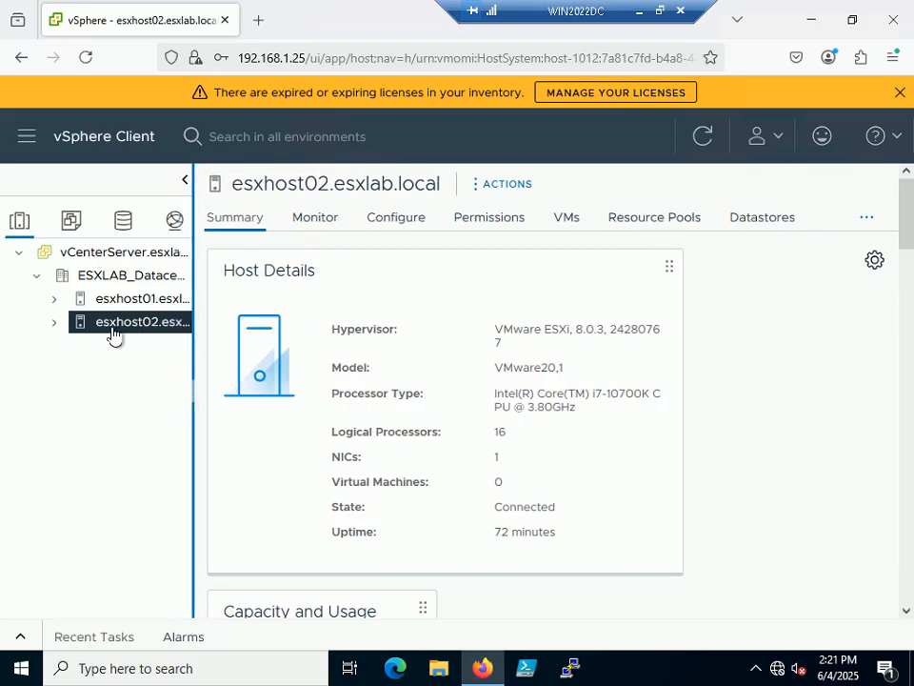
List esxhost02's datastores showing VMFS_DS, then reveal Step 157 in the tutorial slide show.
{"action": "left_click", "coordinate": [763, 223]}
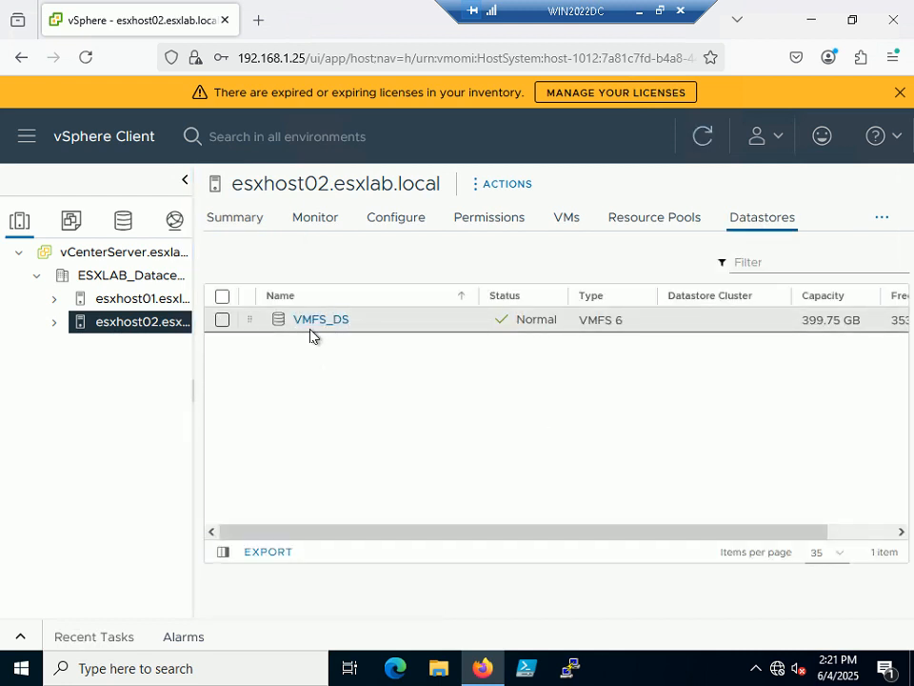
{"action": "left_click", "coordinate": [661, 11]}
{"action": "mouse_move", "coordinate": [704, 667]}
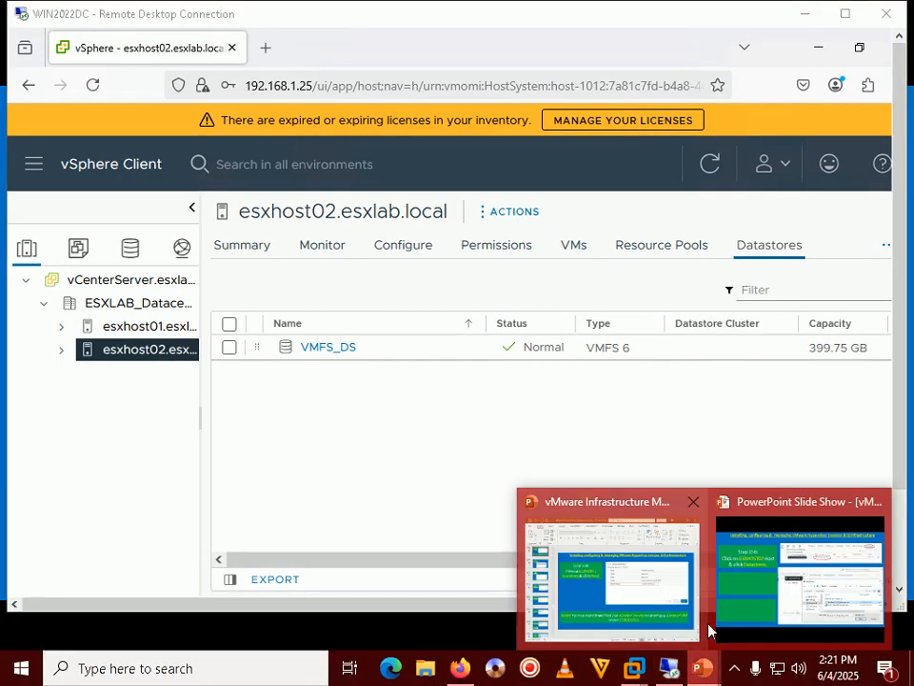
{"action": "left_click", "coordinate": [758, 566]}
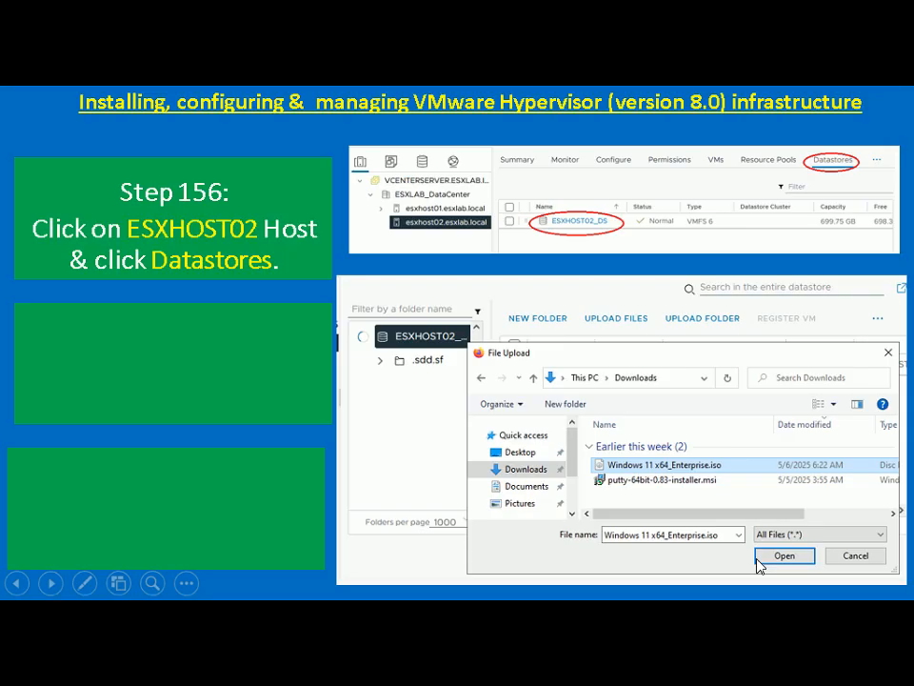
{"action": "left_click", "coordinate": [758, 560]}
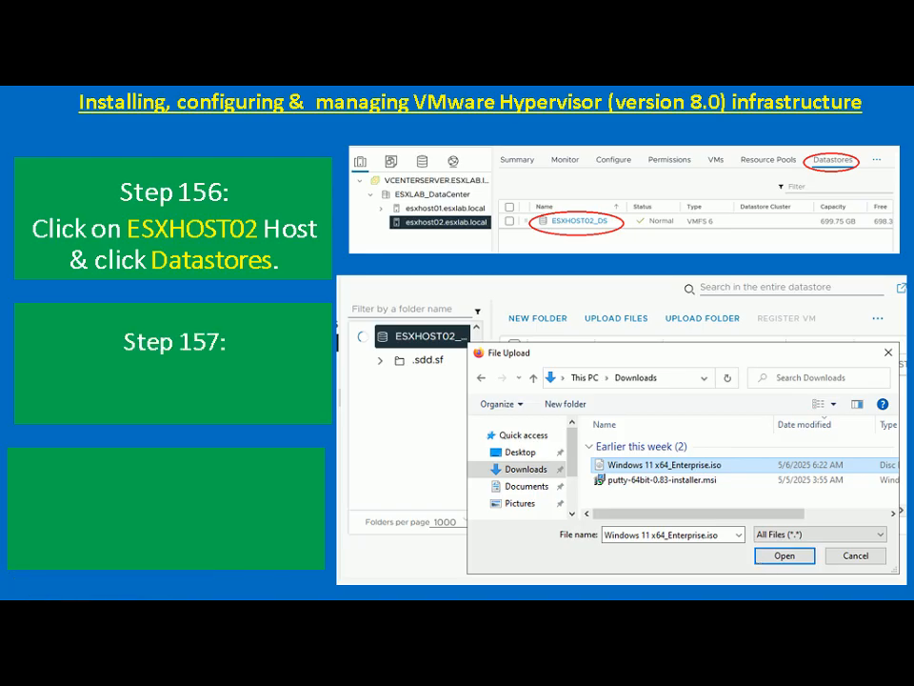
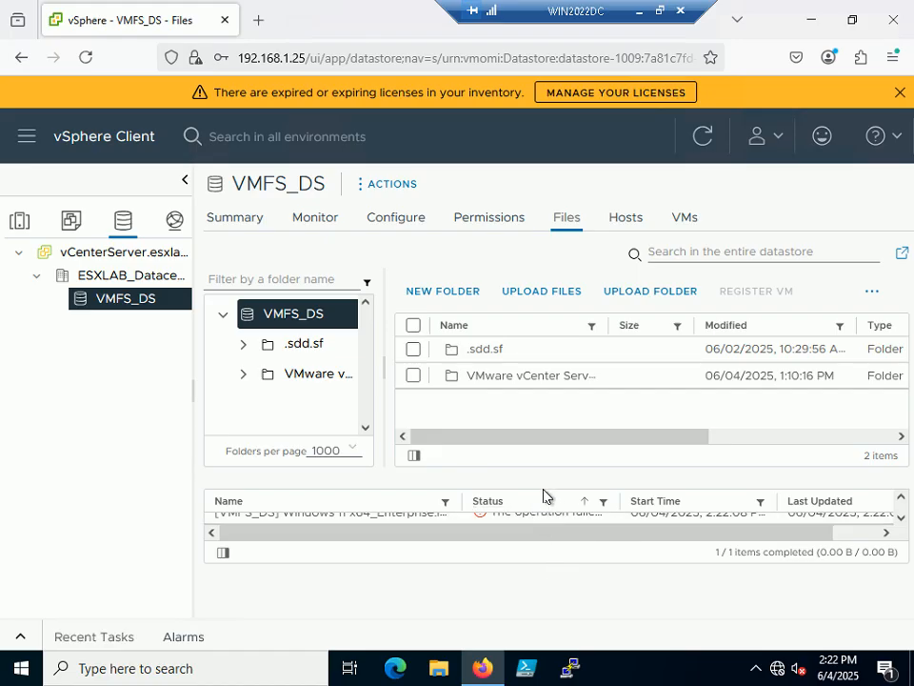
Sort Recent Tasks by status to show the failed Windows 11 ISO upload, then leave full screen.
{"action": "left_click", "coordinate": [542, 503]}
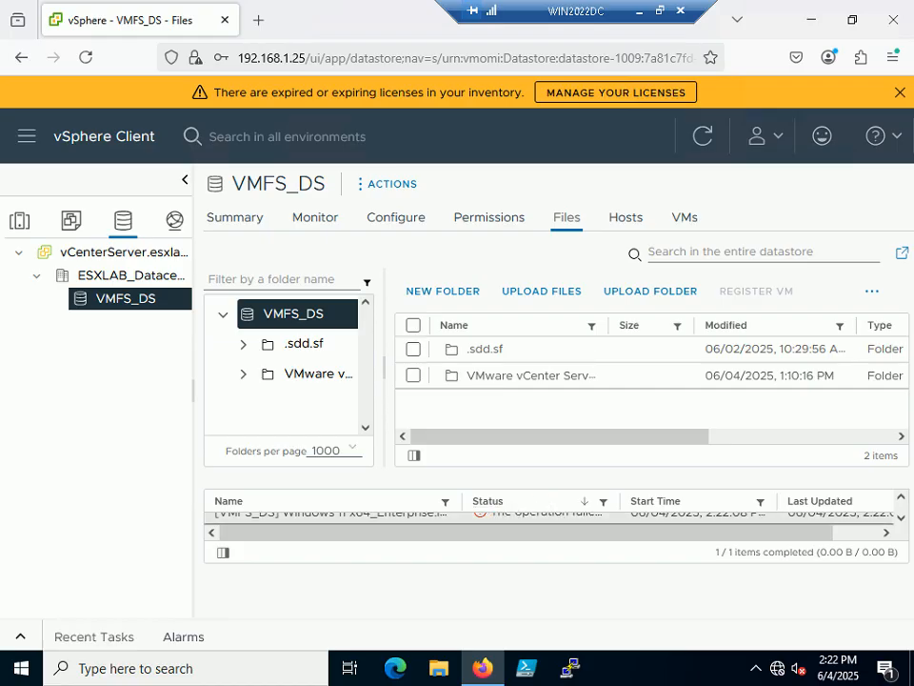
{"action": "left_click", "coordinate": [659, 10]}
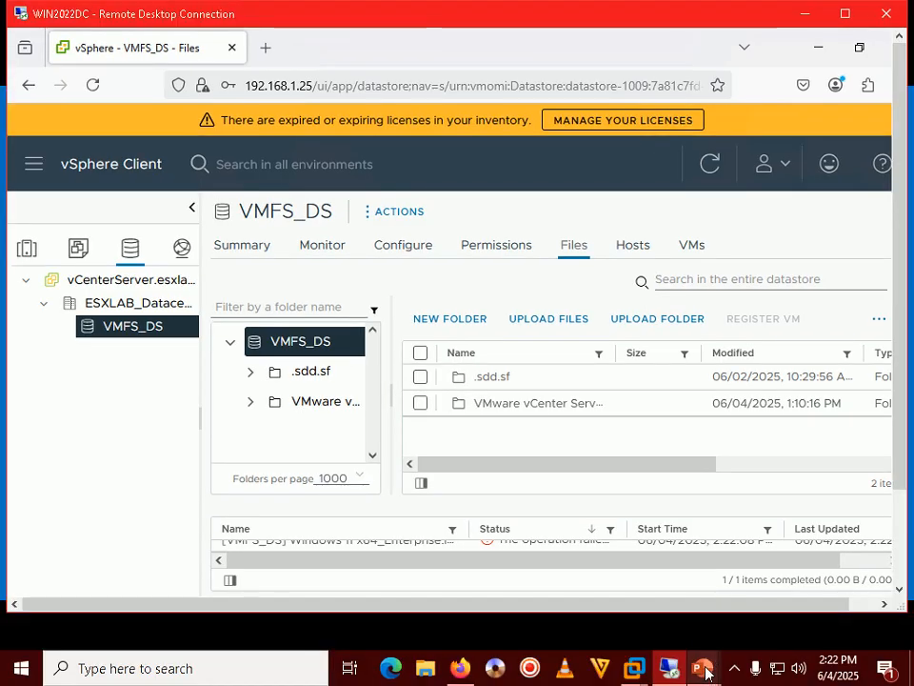
Advance the tutorial slide show to Step 160 on logging out of vCenter, then return to WIN2022DC.
{"action": "mouse_move", "coordinate": [702, 666]}
{"action": "left_click", "coordinate": [751, 600]}
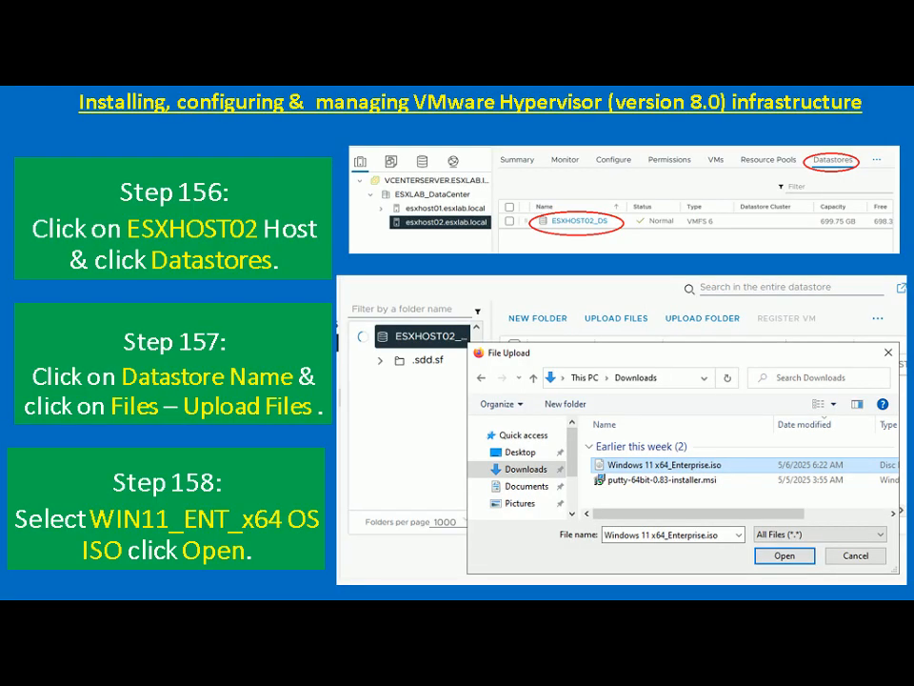
{"action": "key", "text": "Right"}
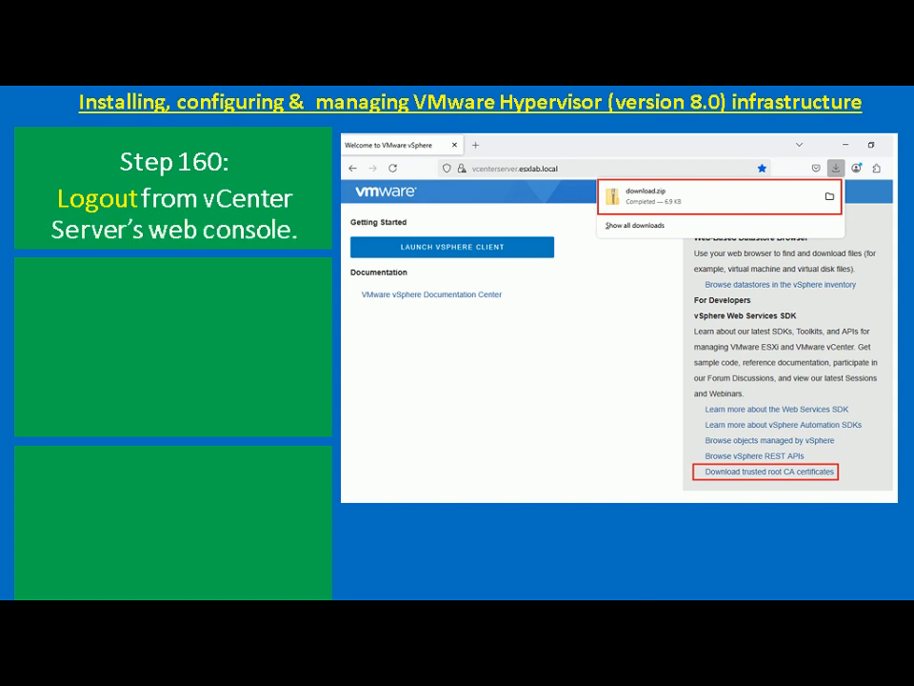
{"action": "key", "text": "alt+Tab"}
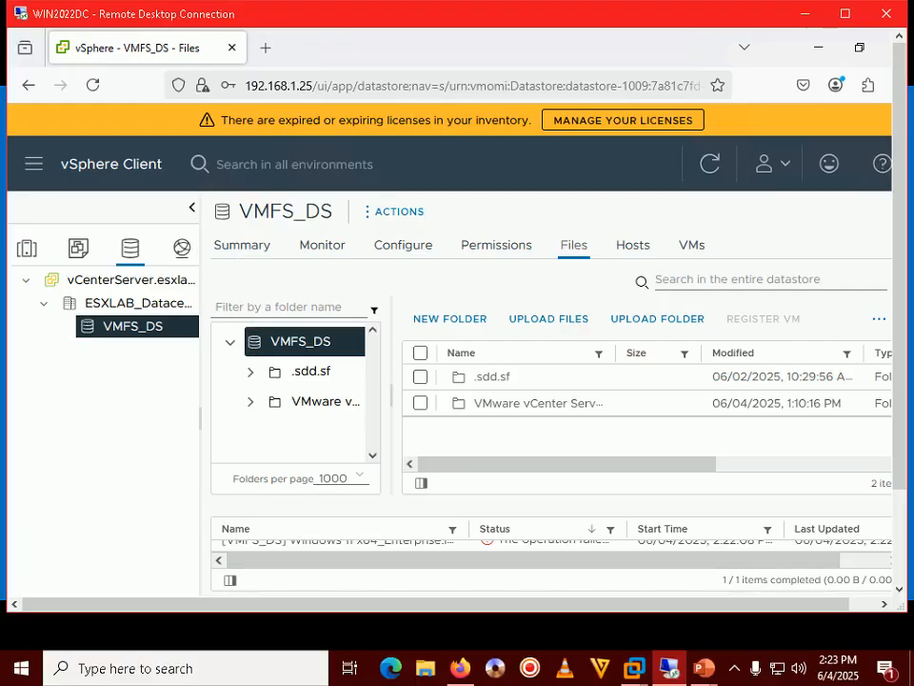
Log out of the vSphere Client, close Firefox, and relaunch it on a blank tab.
{"action": "left_click", "coordinate": [845, 19]}
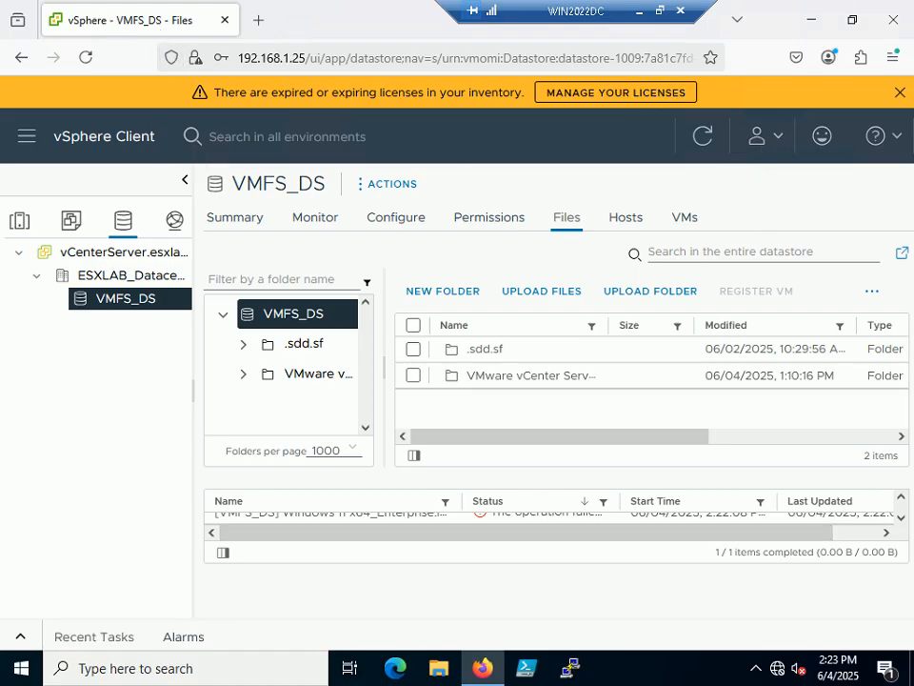
{"action": "left_click", "coordinate": [775, 136]}
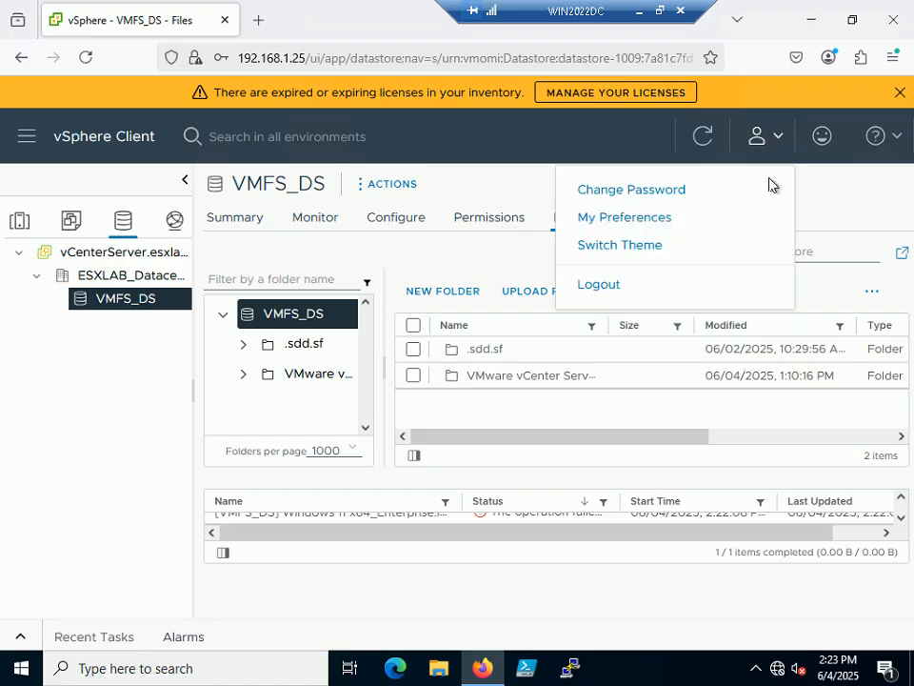
{"action": "left_click", "coordinate": [610, 284]}
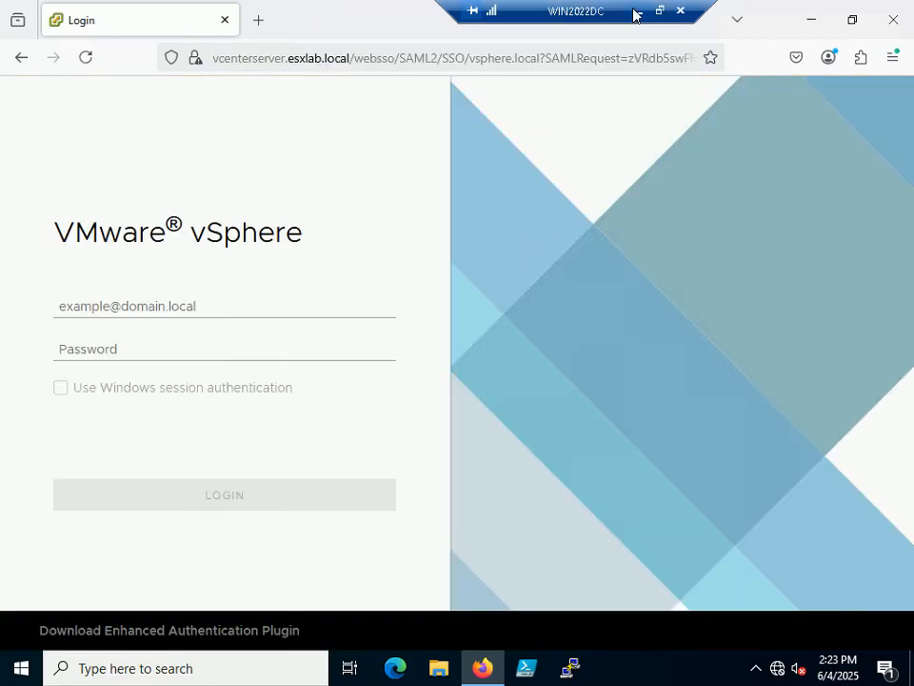
{"action": "left_click", "coordinate": [893, 20]}
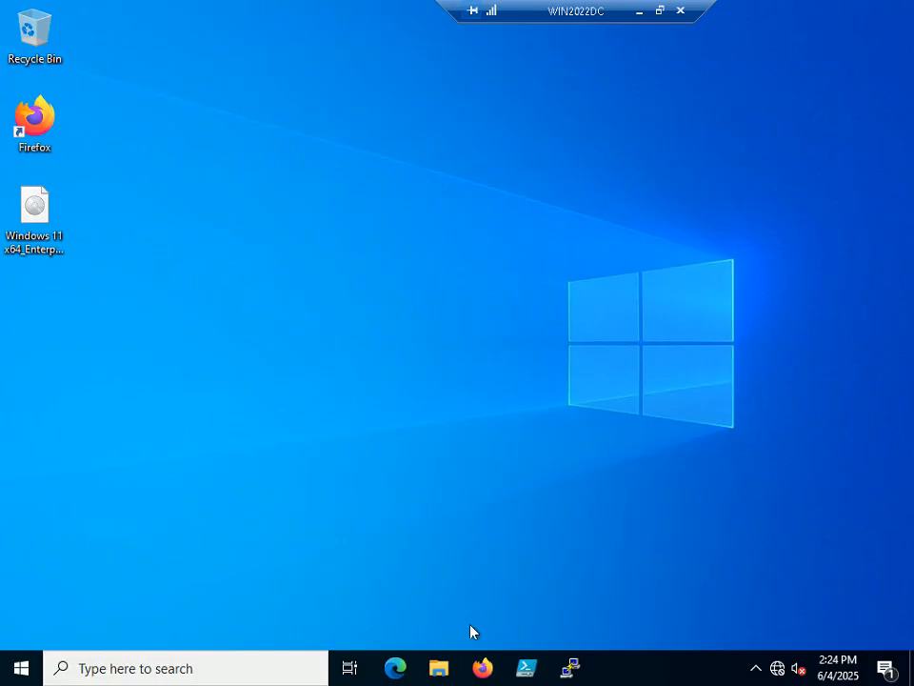
{"action": "left_click", "coordinate": [483, 668]}
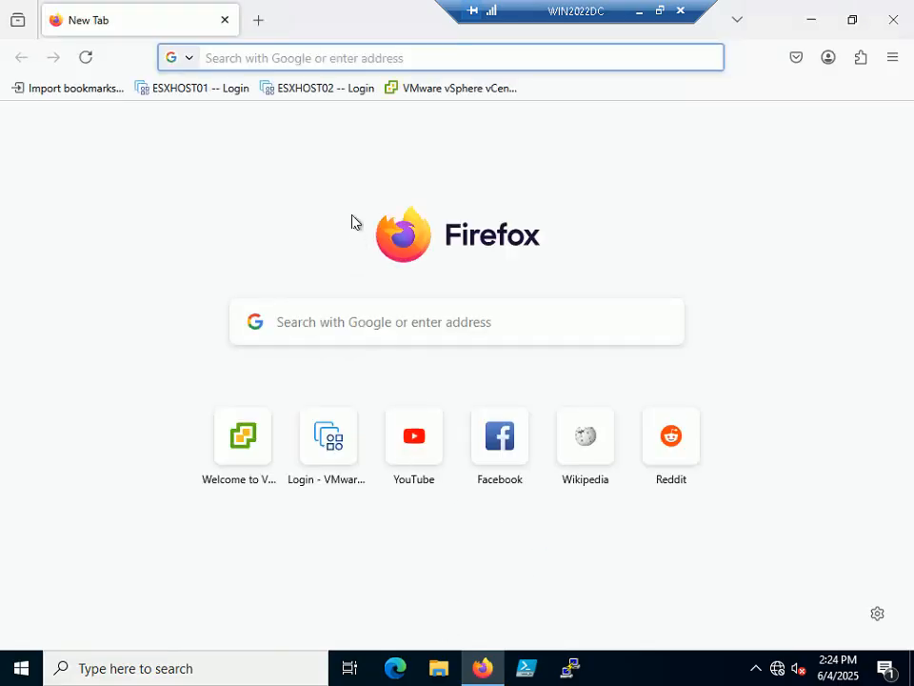
{"action": "left_click", "coordinate": [204, 58]}
{"action": "type", "text": "http:"}
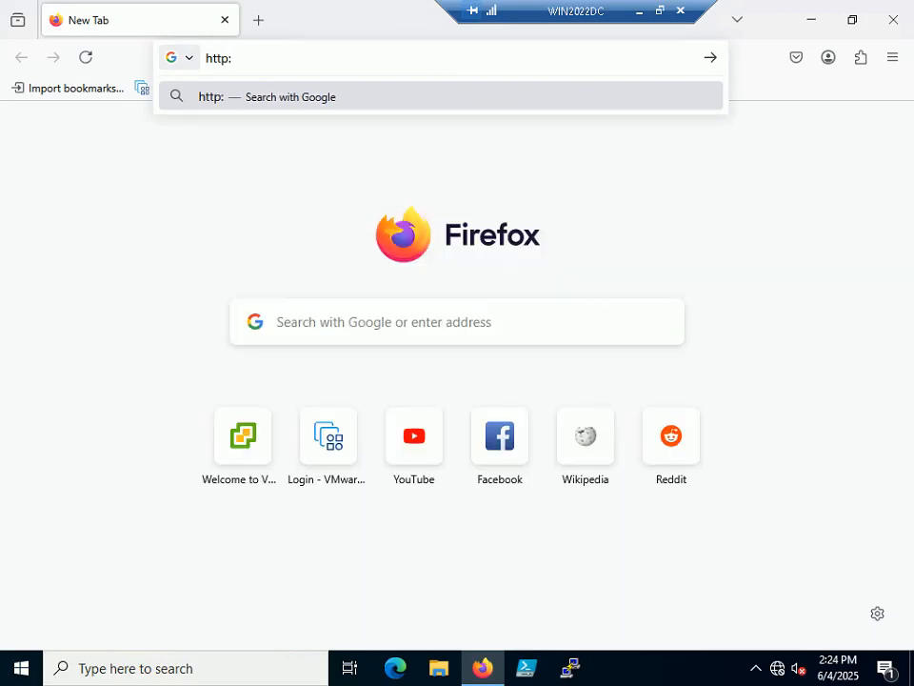
{"action": "type", "text": "//"}
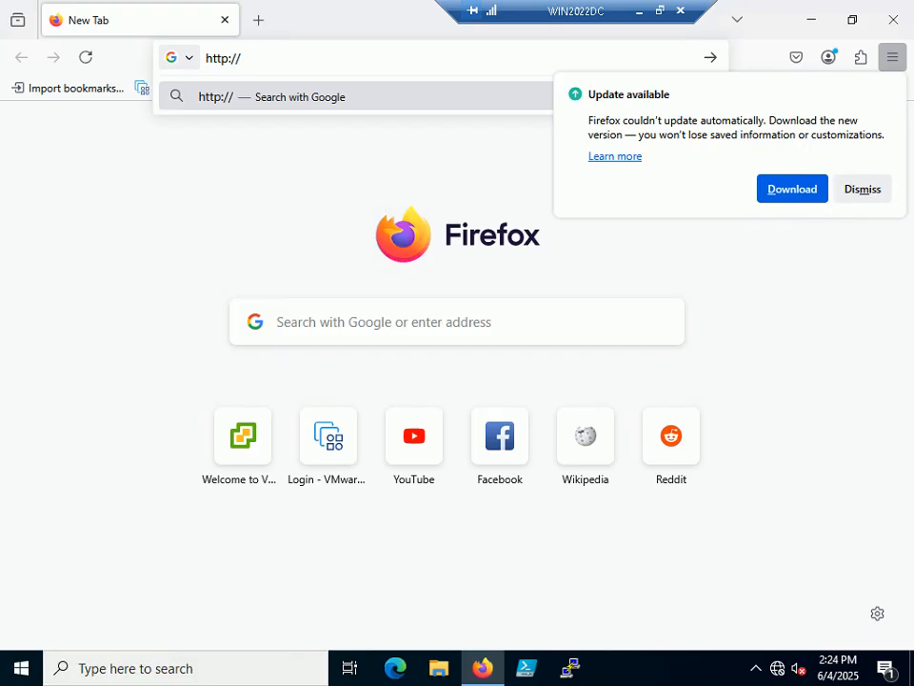
{"action": "key", "text": "Left"}
{"action": "key", "text": "Left"}
{"action": "type", "text": "s"}
{"action": "key", "text": "Right"}
{"action": "key", "text": "Right"}
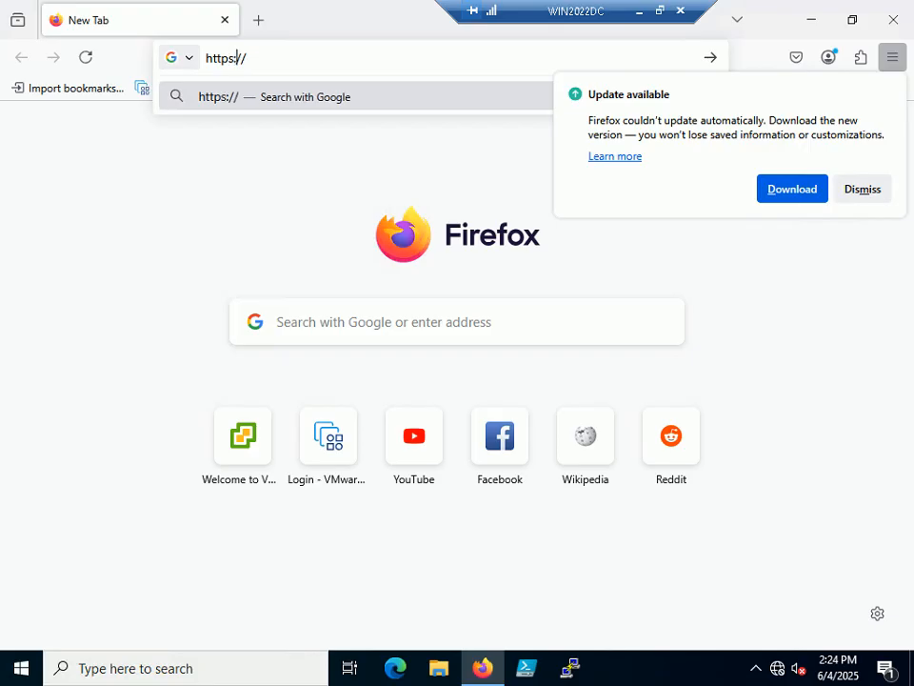
{"action": "type", "text": "192"}
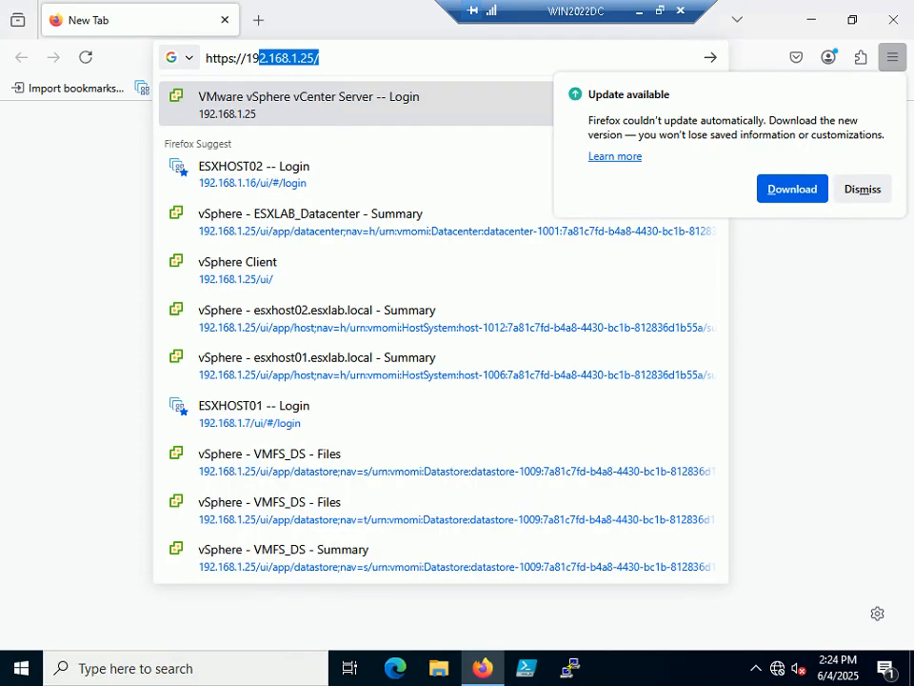
{"action": "type", "text": ".168.1.25/"}
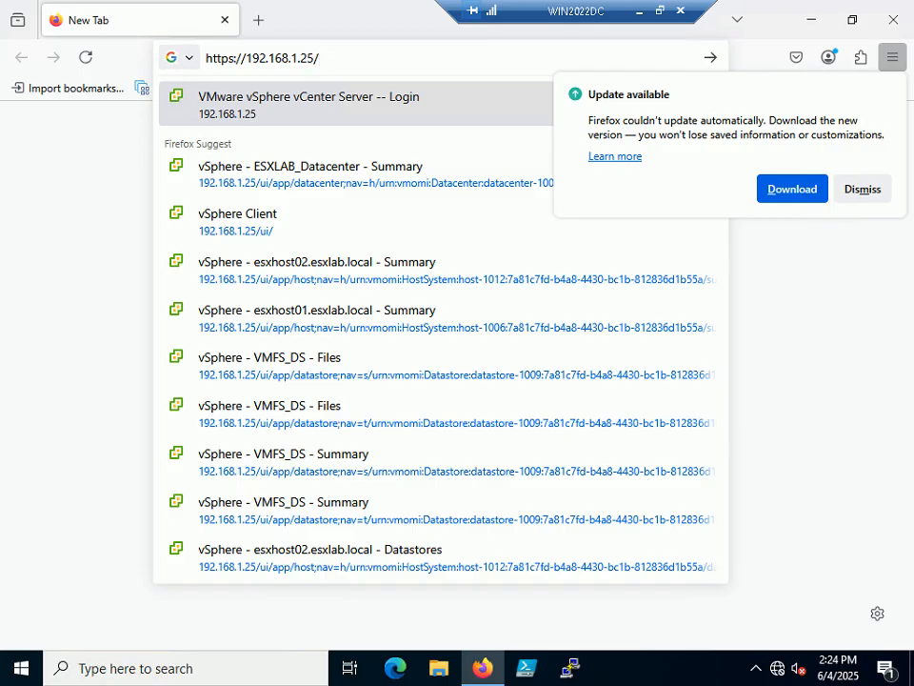
{"action": "key", "text": "Return"}
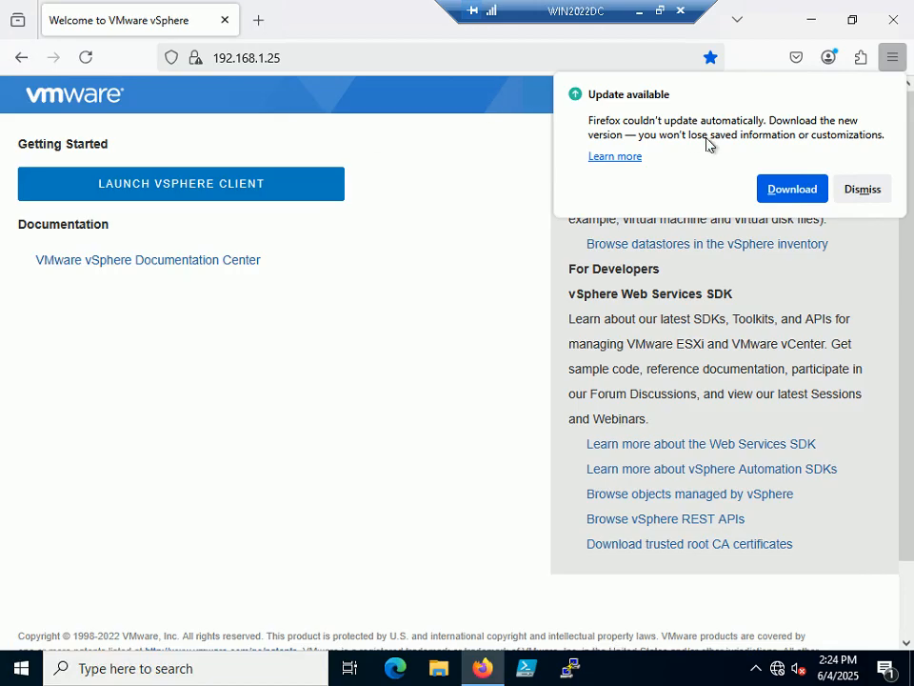
Dismiss the Firefox update notice and check the tutorial slide show.
{"action": "left_click", "coordinate": [863, 188]}
{"action": "left_click", "coordinate": [659, 11]}
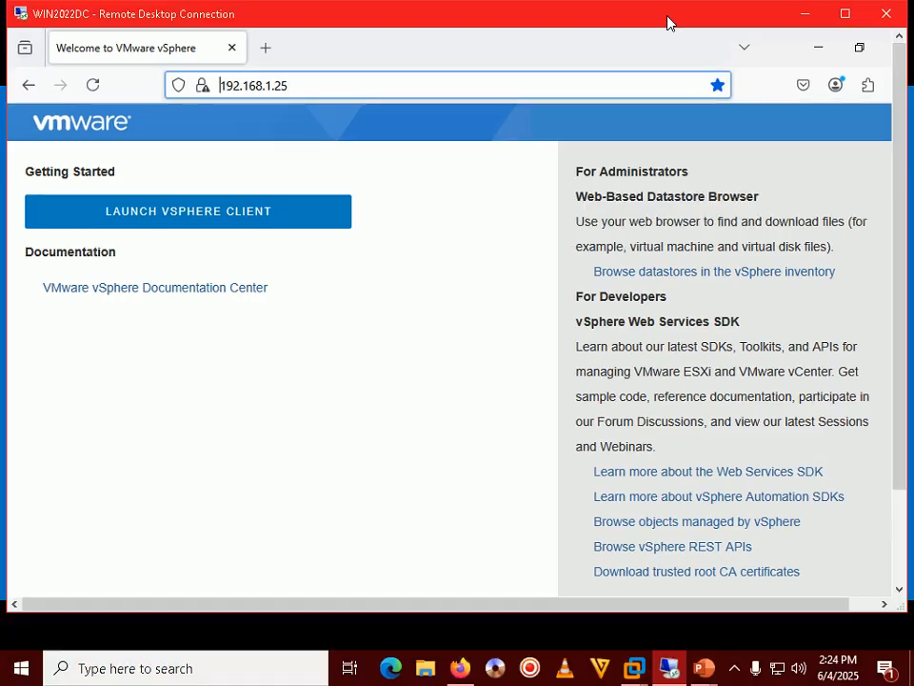
{"action": "left_click", "coordinate": [704, 671]}
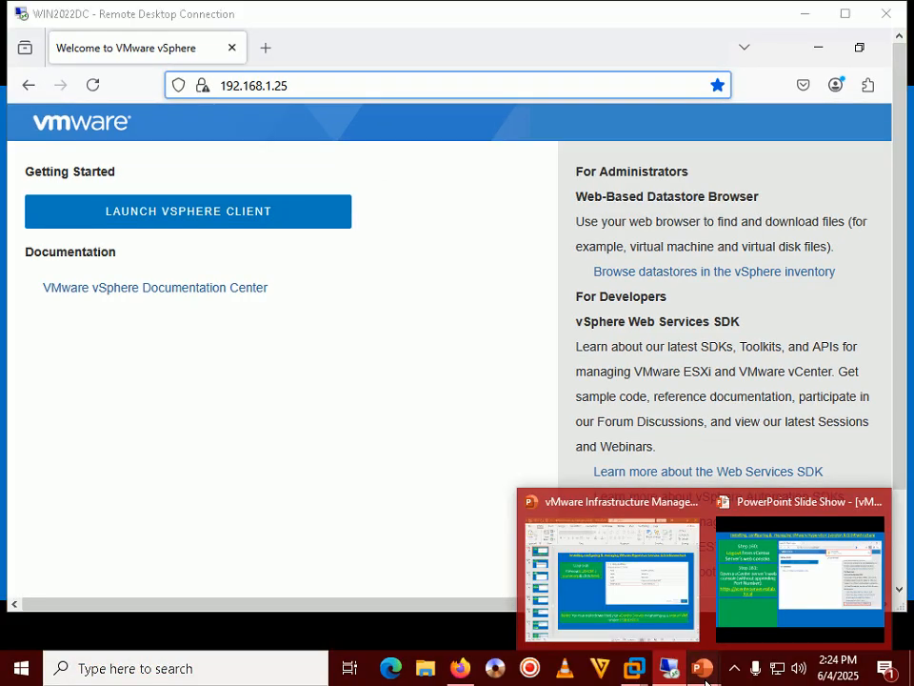
{"action": "left_click", "coordinate": [795, 591]}
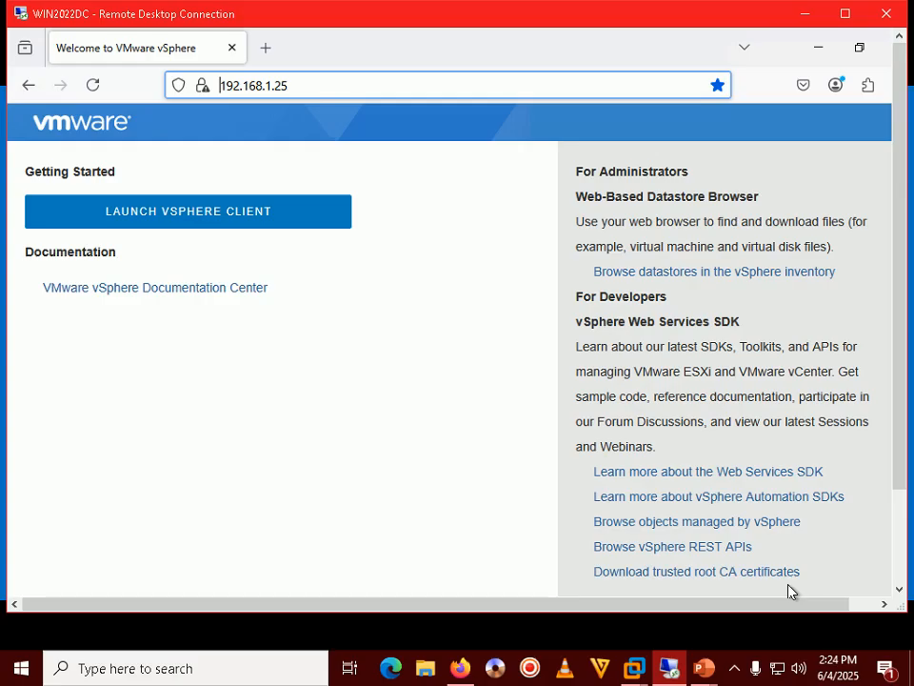
{"action": "left_click", "coordinate": [844, 15]}
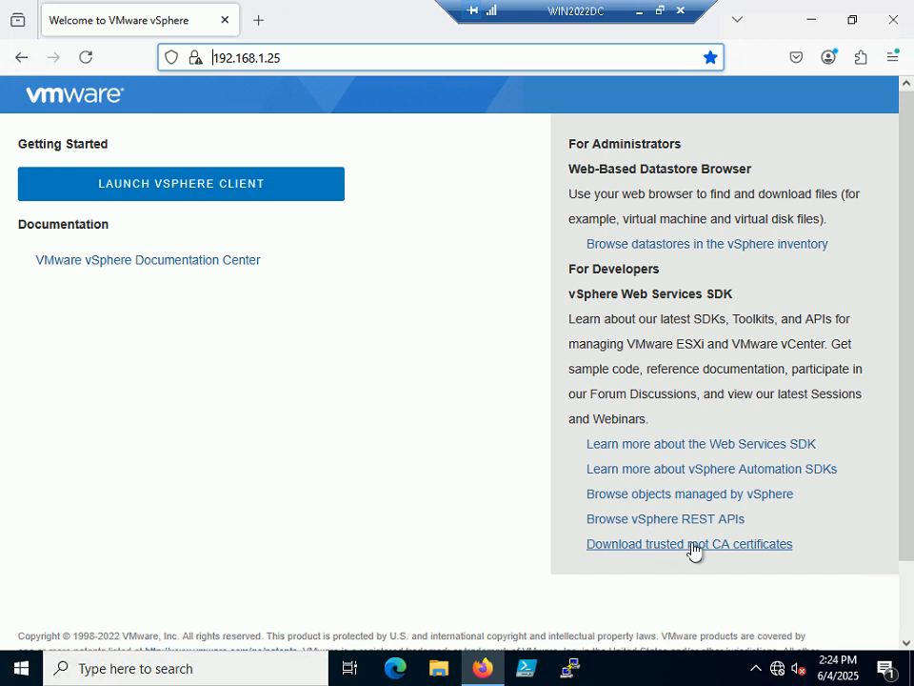
Download the trusted root CA certificates as download.zip and advance the slides to Step 163.
{"action": "left_click", "coordinate": [752, 550]}
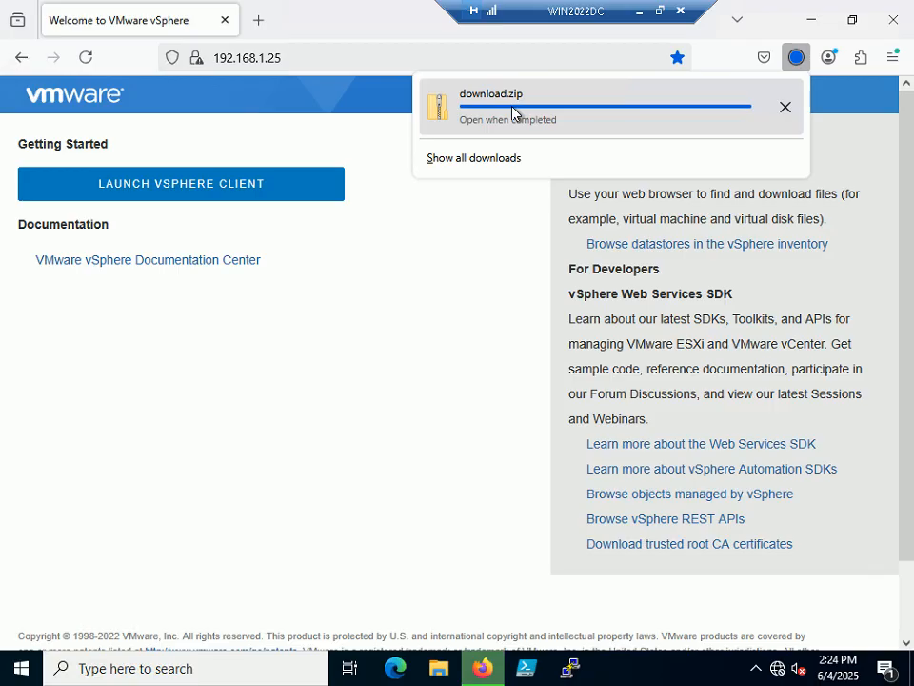
{"action": "left_click", "coordinate": [639, 19]}
{"action": "left_click", "coordinate": [477, 304]}
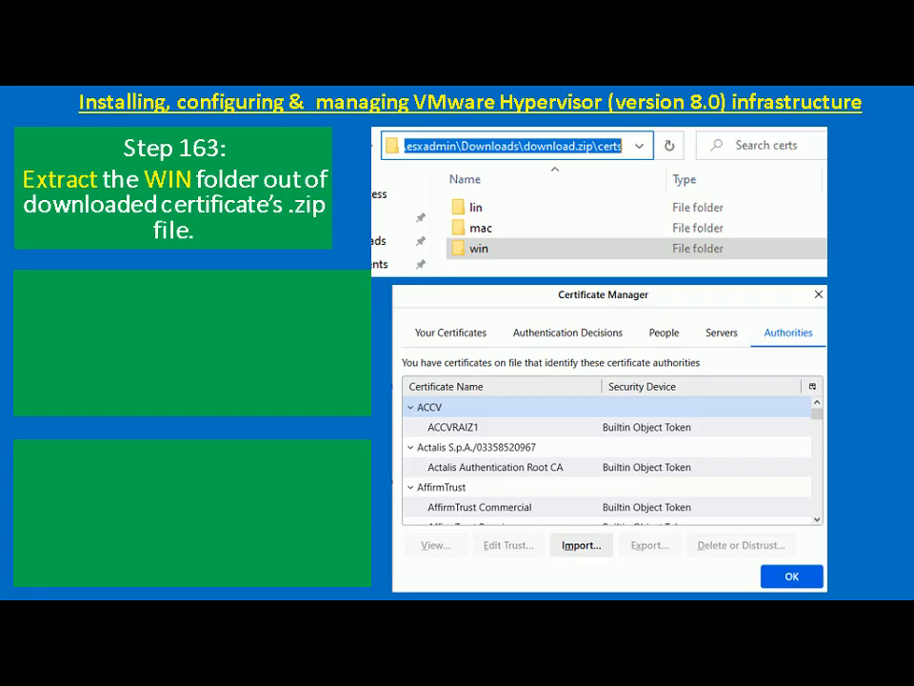
{"action": "key", "text": "alt+Tab"}
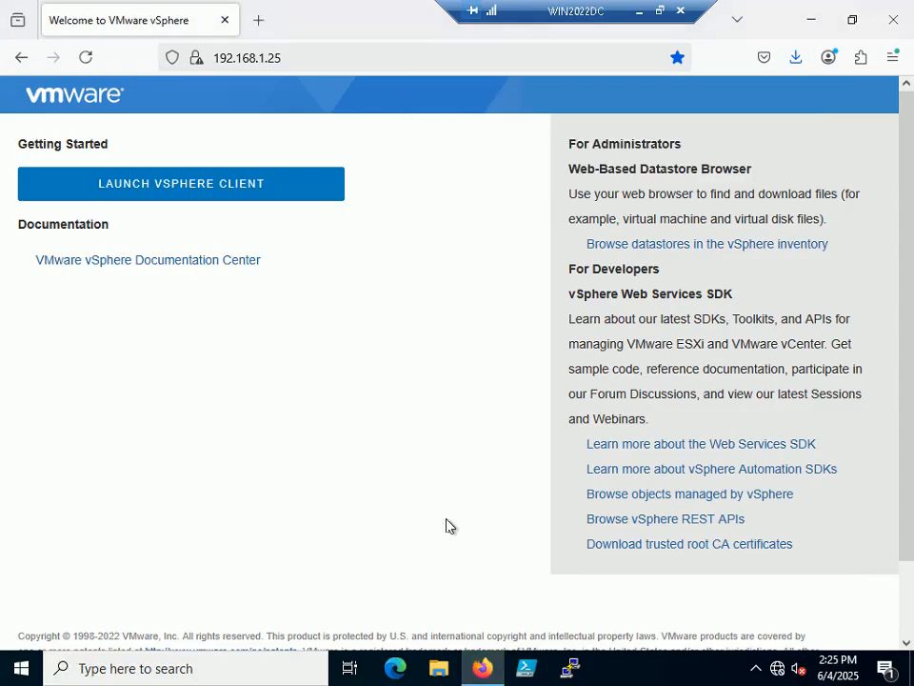
Extract download.zip in the Downloads folder into a download folder.
{"action": "left_click", "coordinate": [438, 668]}
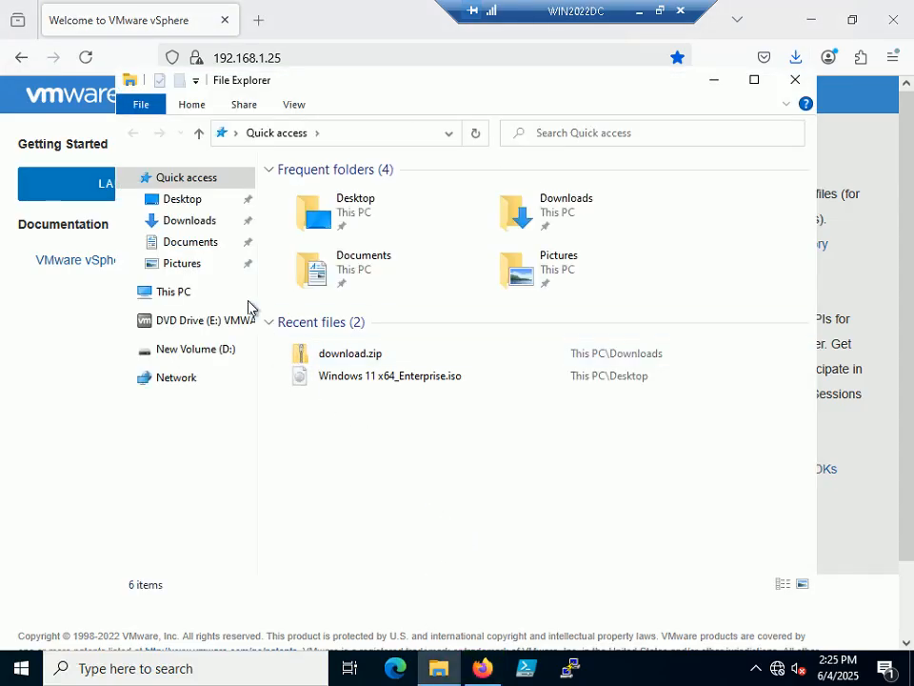
{"action": "left_click", "coordinate": [206, 222]}
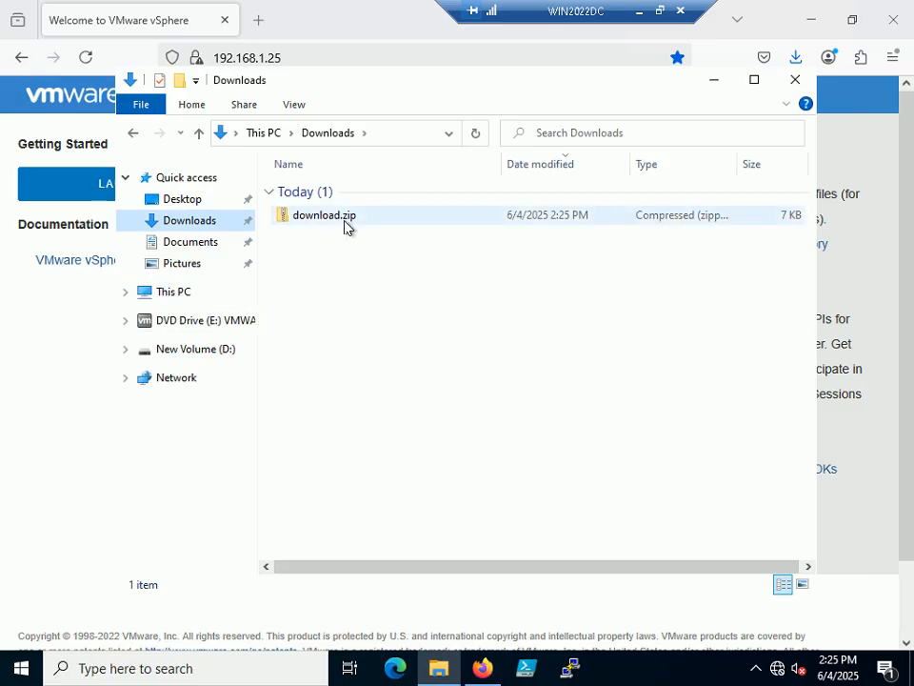
{"action": "left_click", "coordinate": [337, 218]}
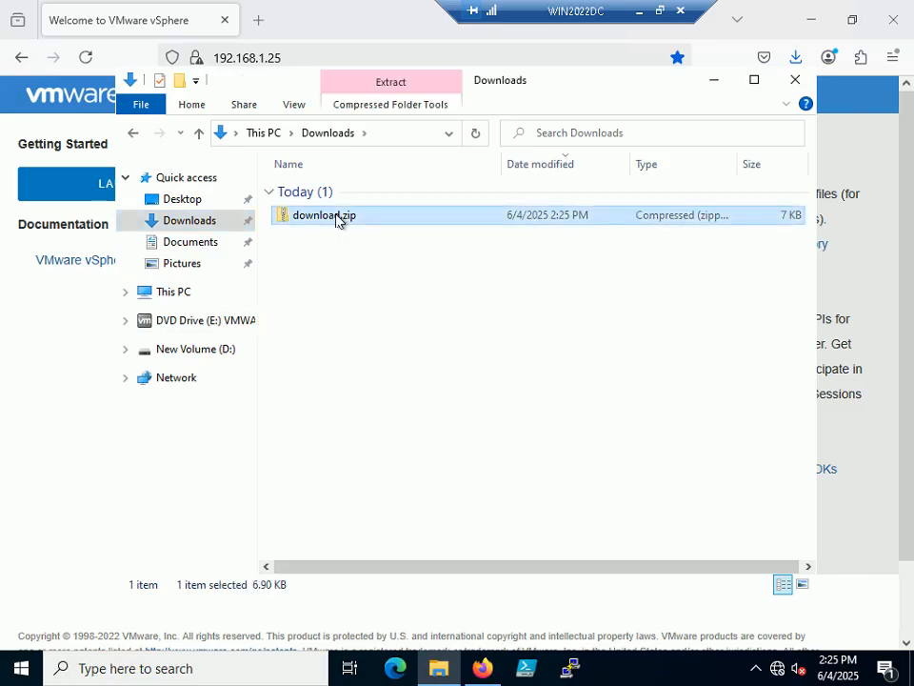
{"action": "right_click", "coordinate": [336, 218]}
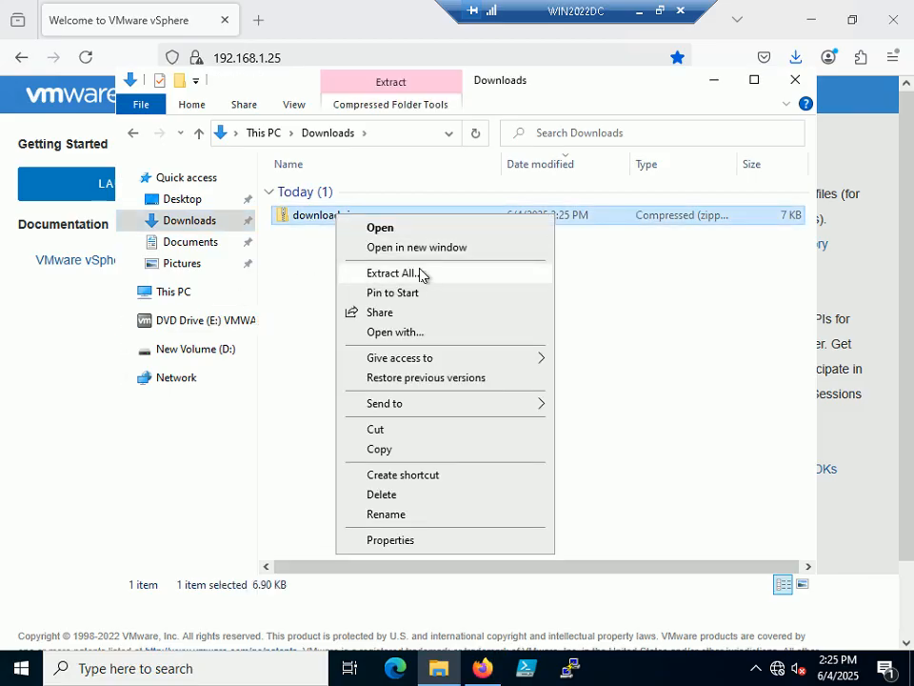
{"action": "left_click", "coordinate": [419, 276]}
{"action": "left_click", "coordinate": [625, 508]}
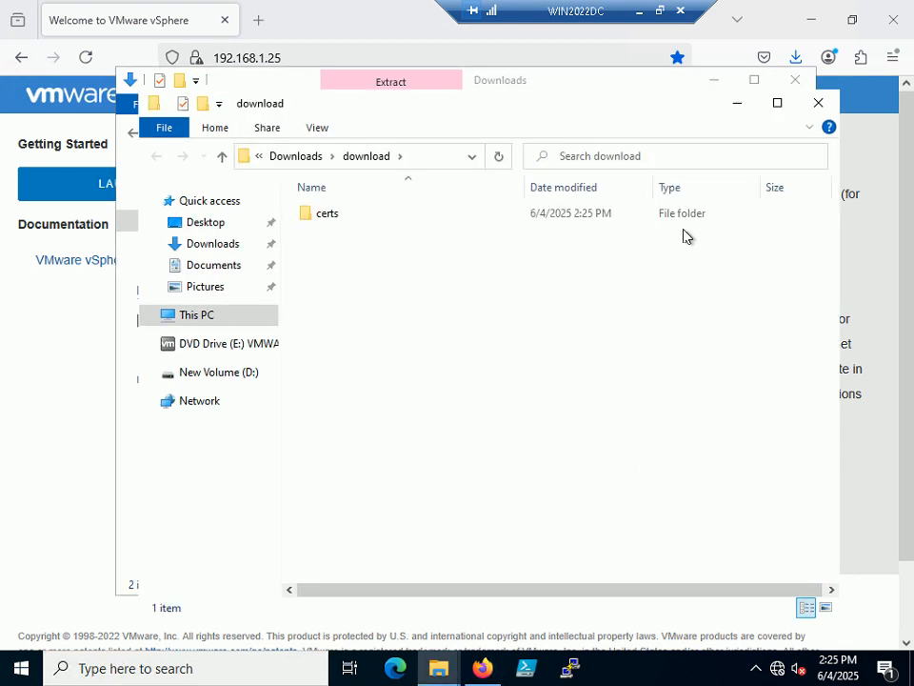
{"action": "left_click", "coordinate": [818, 103]}
Browse download > certs > win to check the certificate files, then bring up the slide show.
{"action": "double_click", "coordinate": [325, 236]}
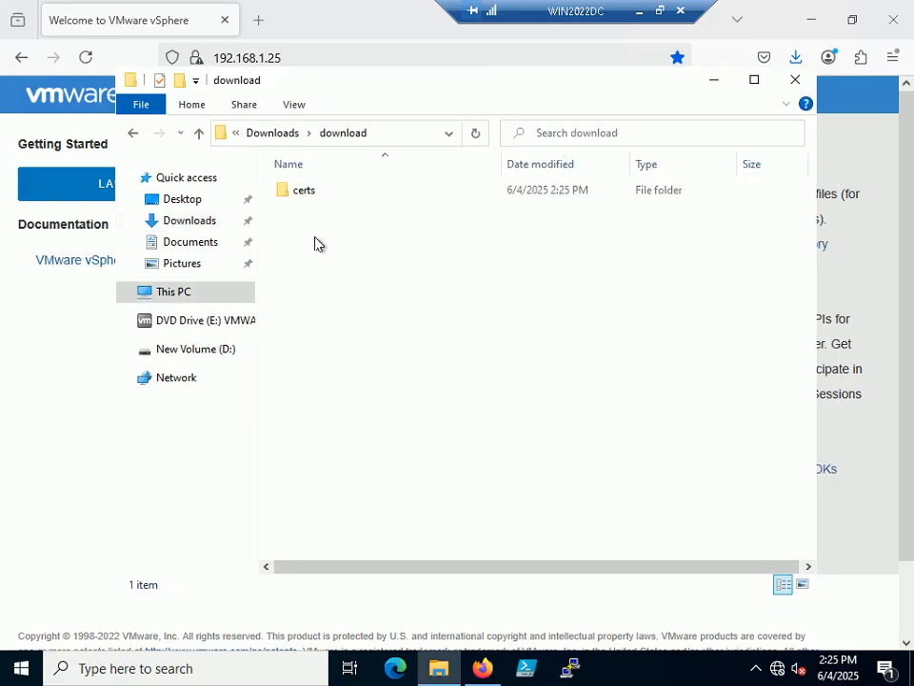
{"action": "double_click", "coordinate": [305, 195]}
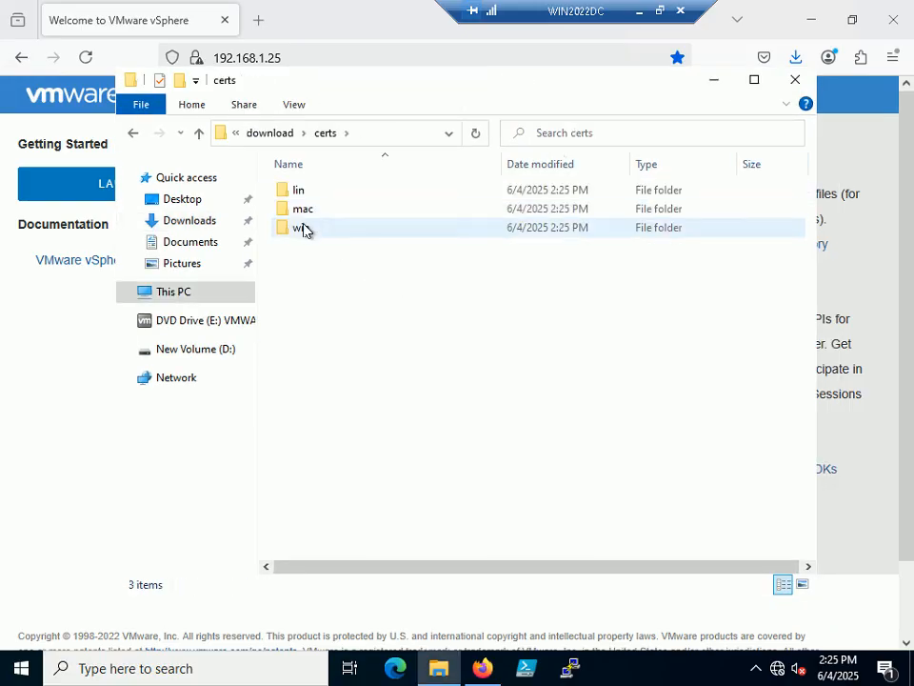
{"action": "double_click", "coordinate": [300, 231]}
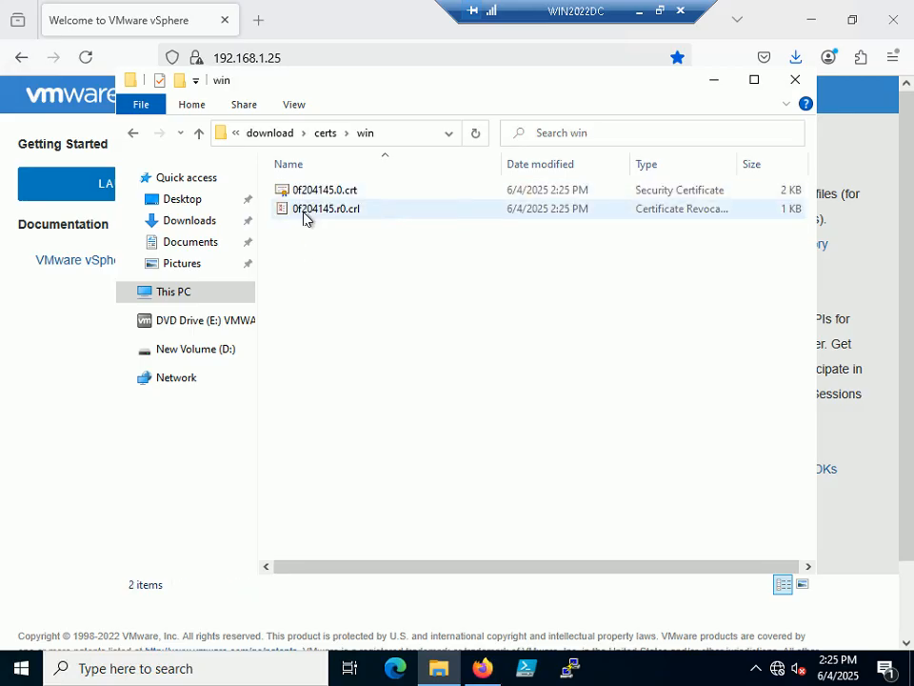
{"action": "left_click", "coordinate": [135, 135]}
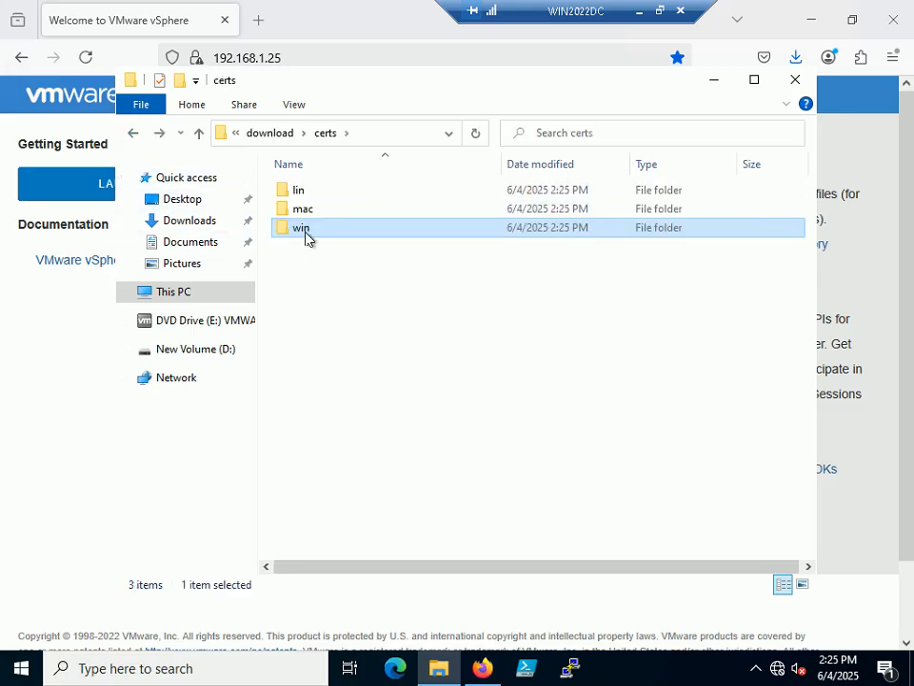
{"action": "left_click", "coordinate": [659, 11]}
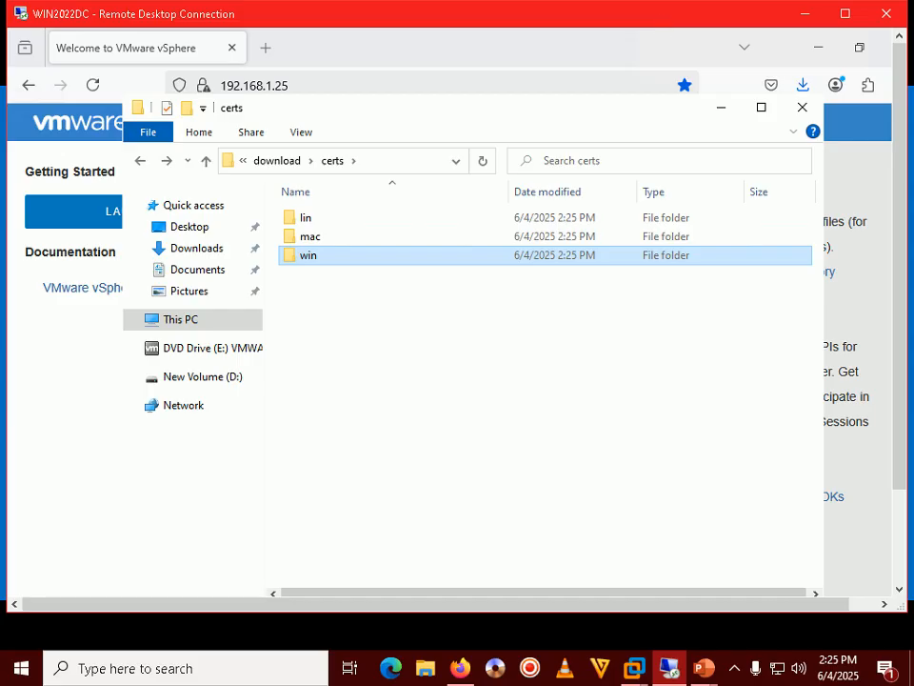
{"action": "mouse_move", "coordinate": [705, 666]}
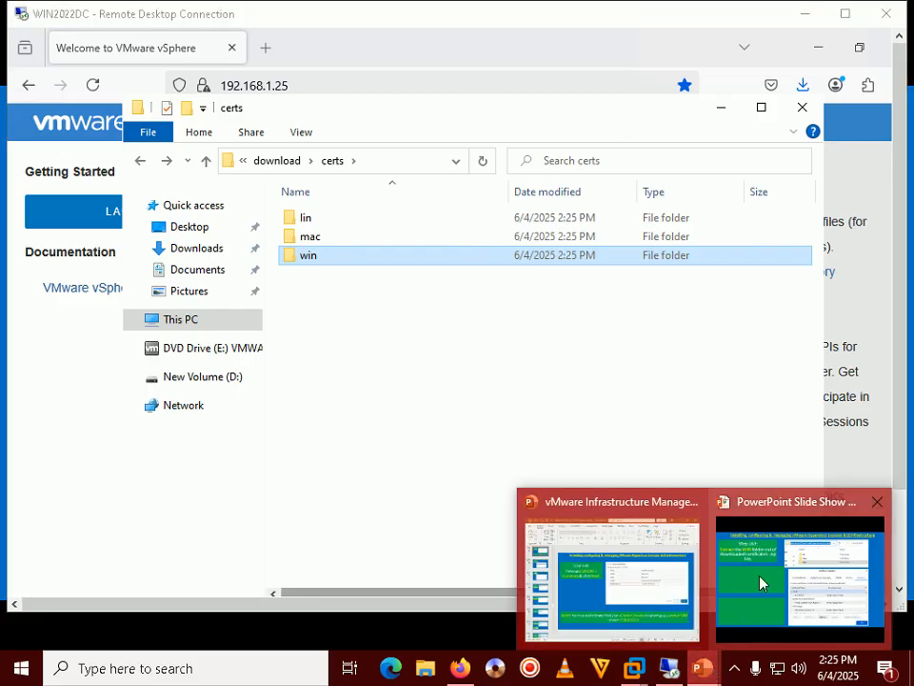
{"action": "left_click", "coordinate": [770, 574]}
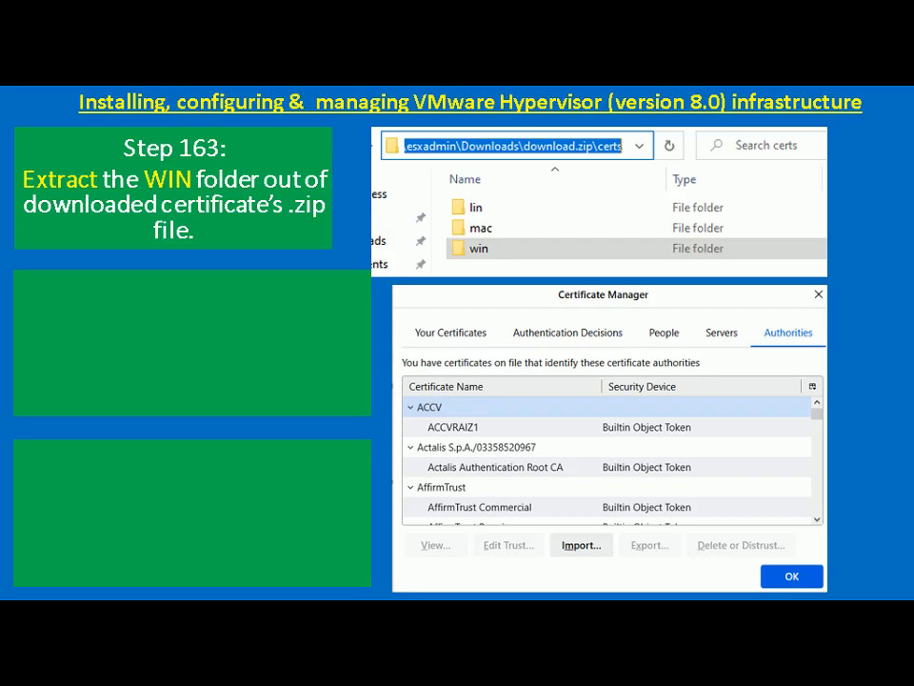
Reveal Step 164 on the slide, then minimize the remote server's certs folder window.
{"action": "key", "text": "Right"}
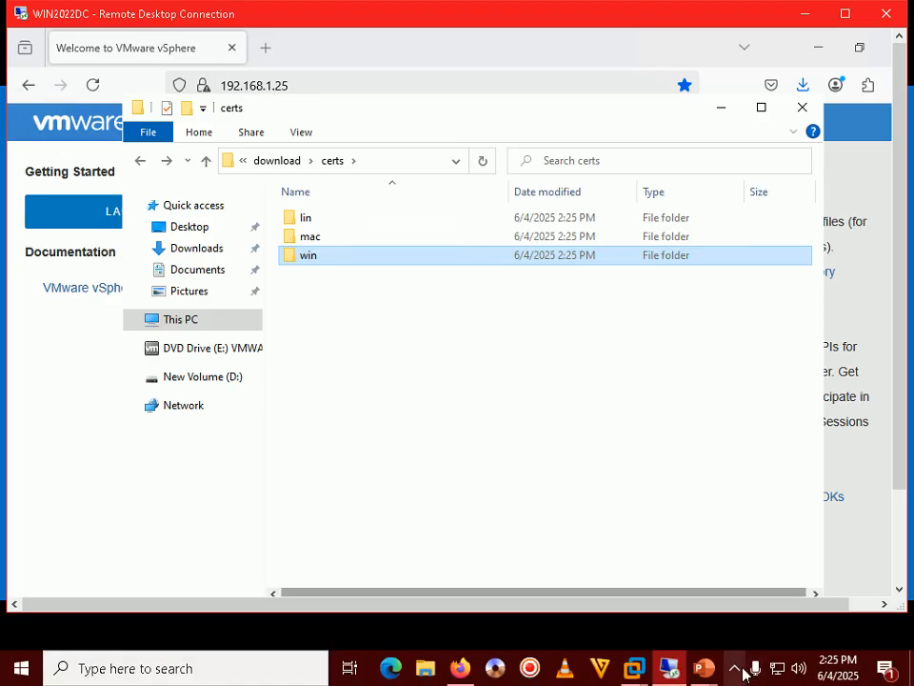
{"action": "left_click", "coordinate": [737, 669]}
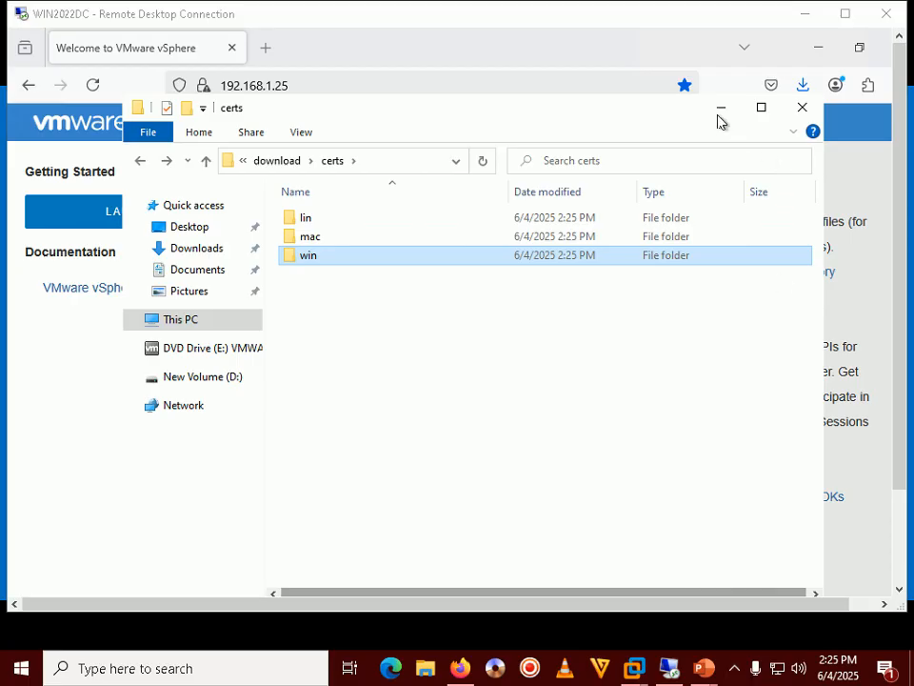
{"action": "left_click", "coordinate": [721, 108]}
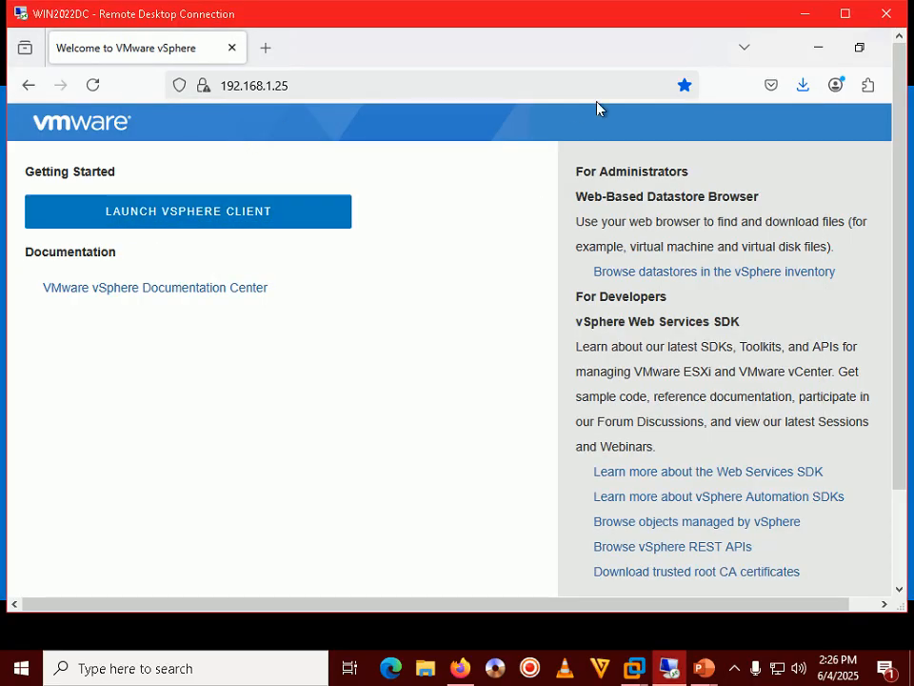
Close the Firefox vSphere window and start a fresh Firefox session on a new tab.
{"action": "left_click", "coordinate": [844, 17]}
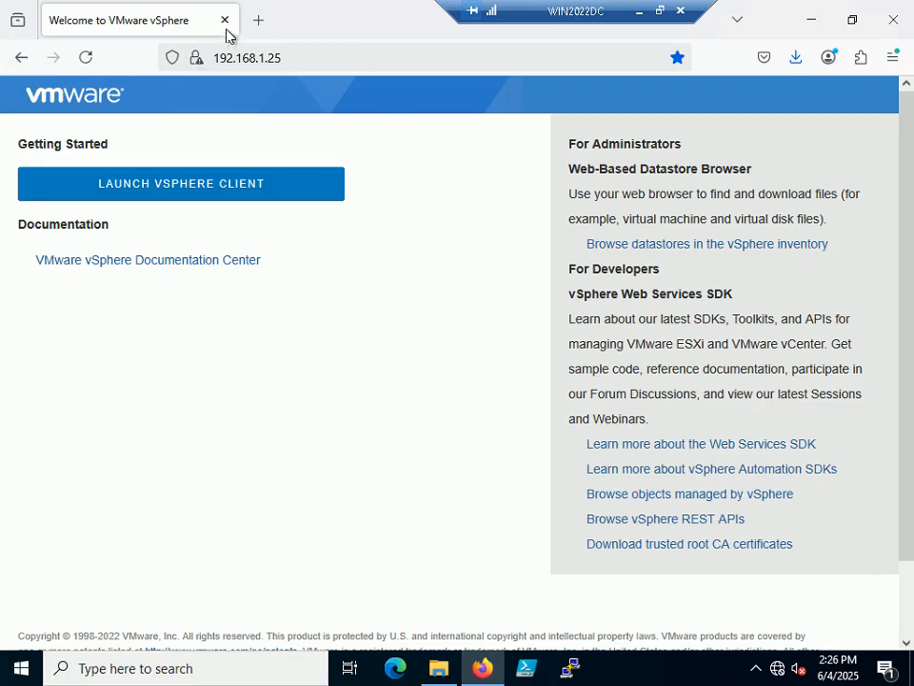
{"action": "left_click", "coordinate": [224, 20]}
{"action": "left_click", "coordinate": [481, 668]}
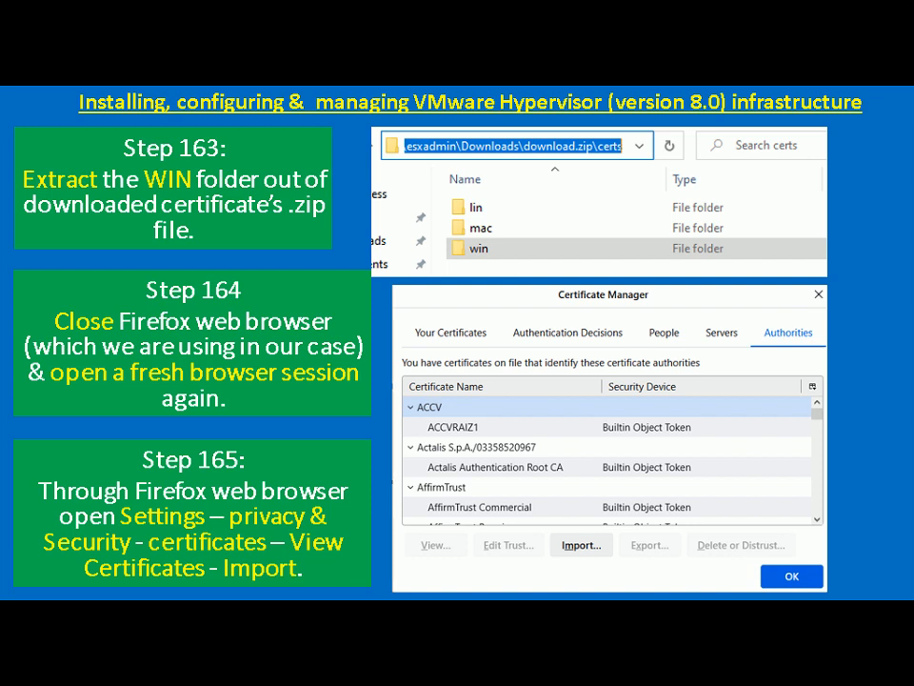
{"action": "key", "text": "alt+Tab"}
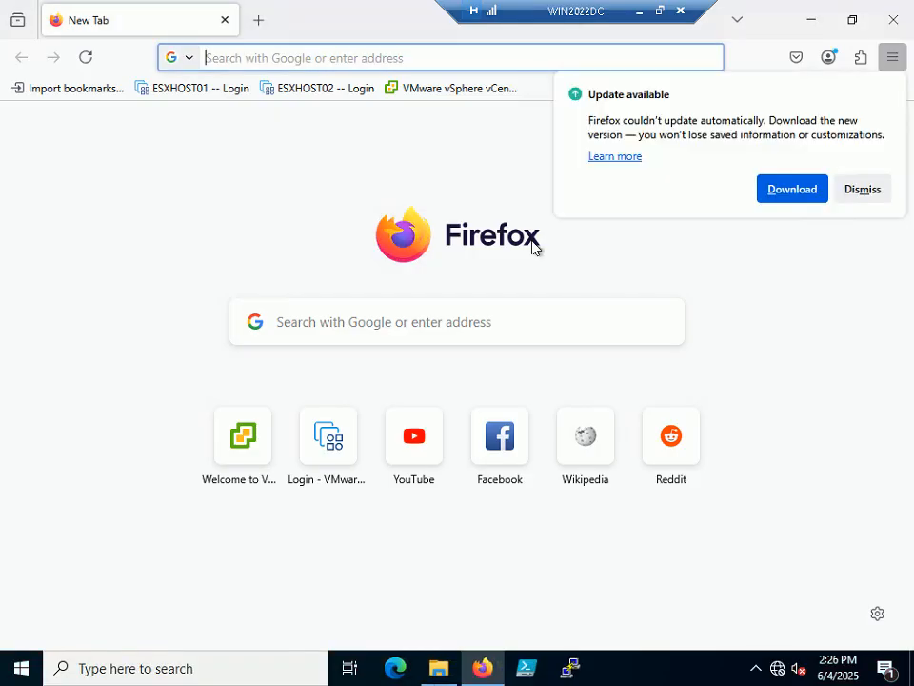
Dismiss the update notice and open Firefox Settings from the main menu.
{"action": "left_click", "coordinate": [859, 190]}
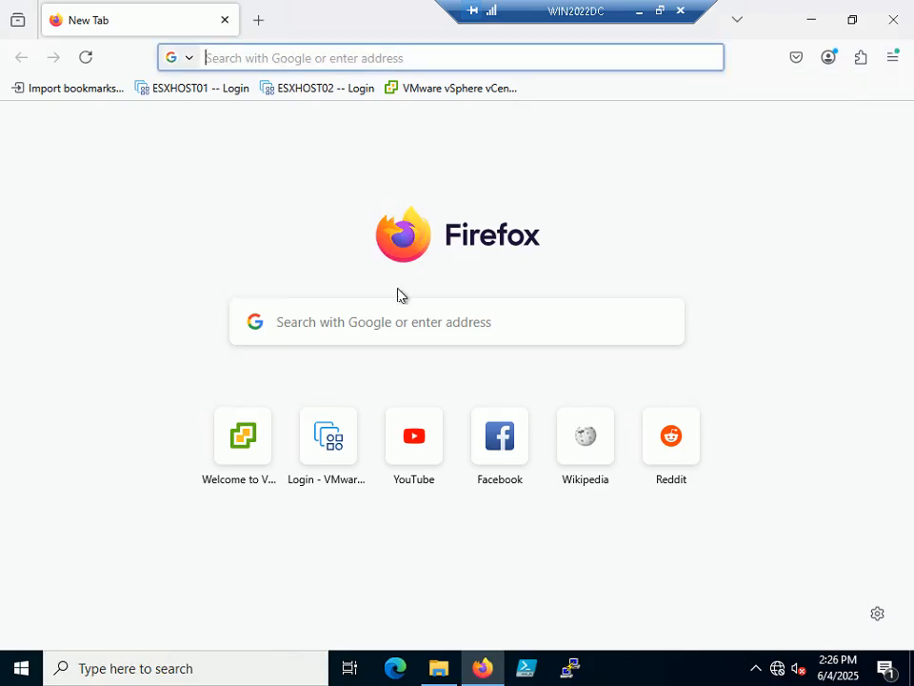
{"action": "left_click", "coordinate": [894, 59]}
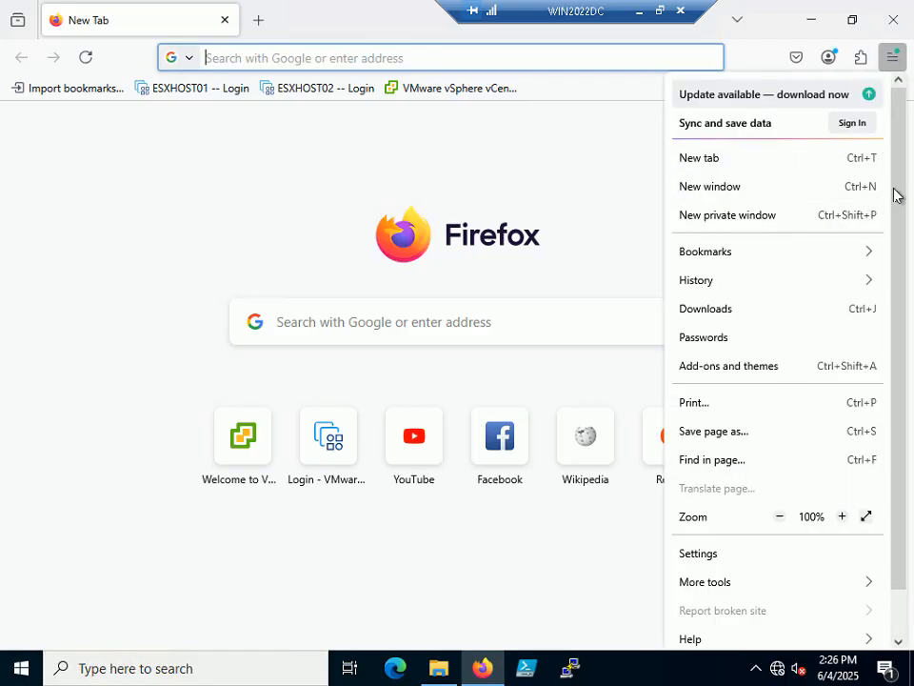
{"action": "left_click", "coordinate": [899, 65]}
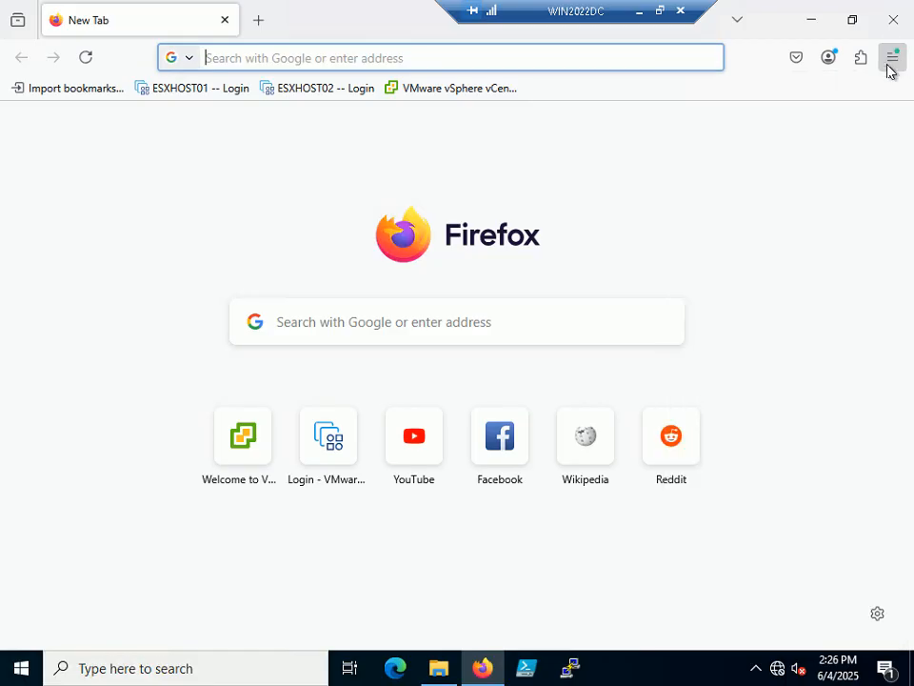
{"action": "left_click", "coordinate": [889, 68]}
{"action": "left_click_drag", "start_coordinate": [898, 139], "coordinate": [895, 245]}
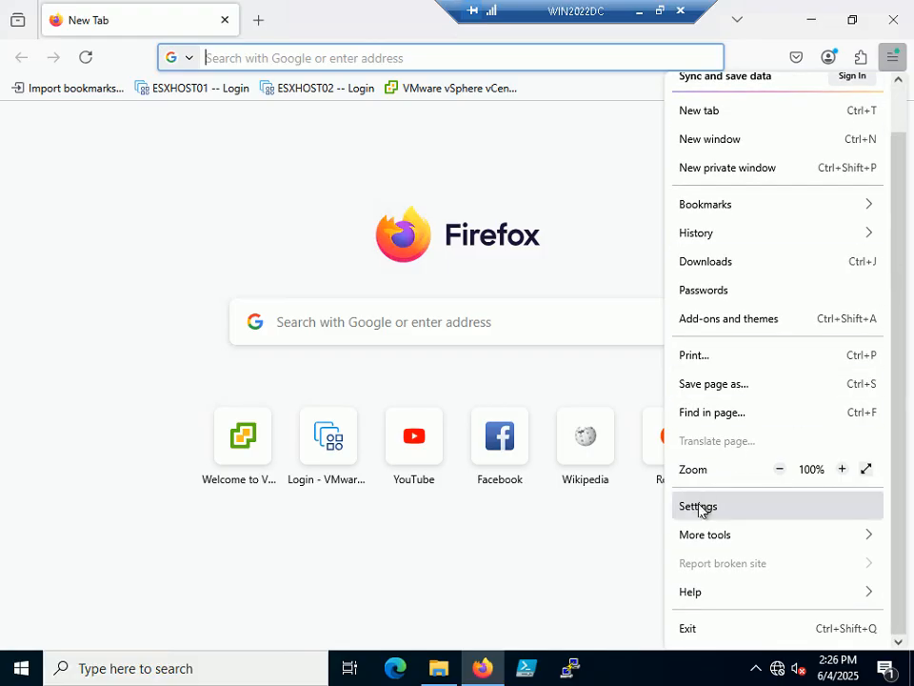
{"action": "left_click", "coordinate": [700, 507]}
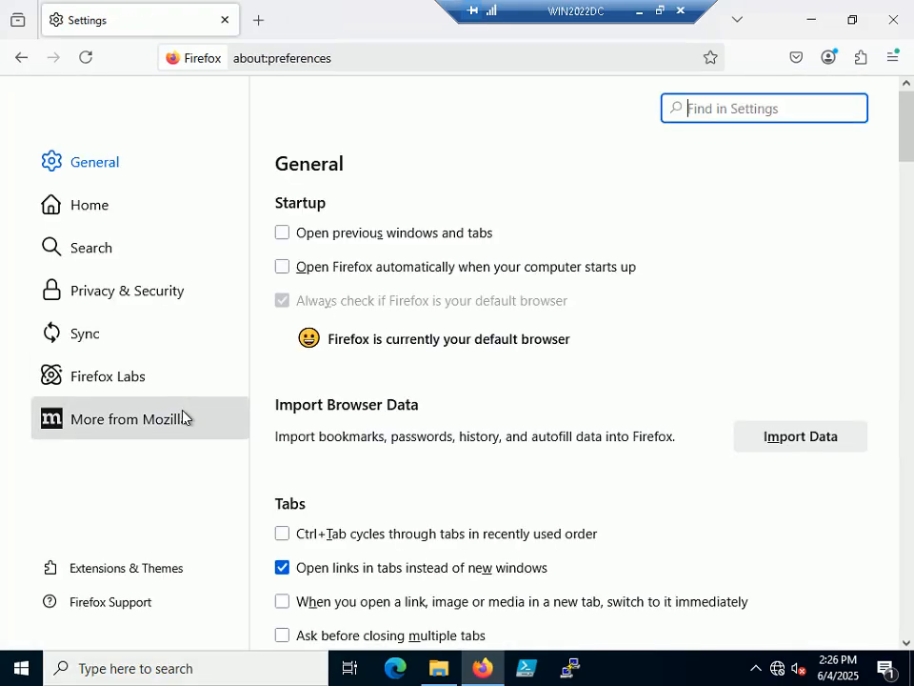
Scroll the Privacy & Security settings down to Certificates, then check the slide show.
{"action": "left_click", "coordinate": [112, 299]}
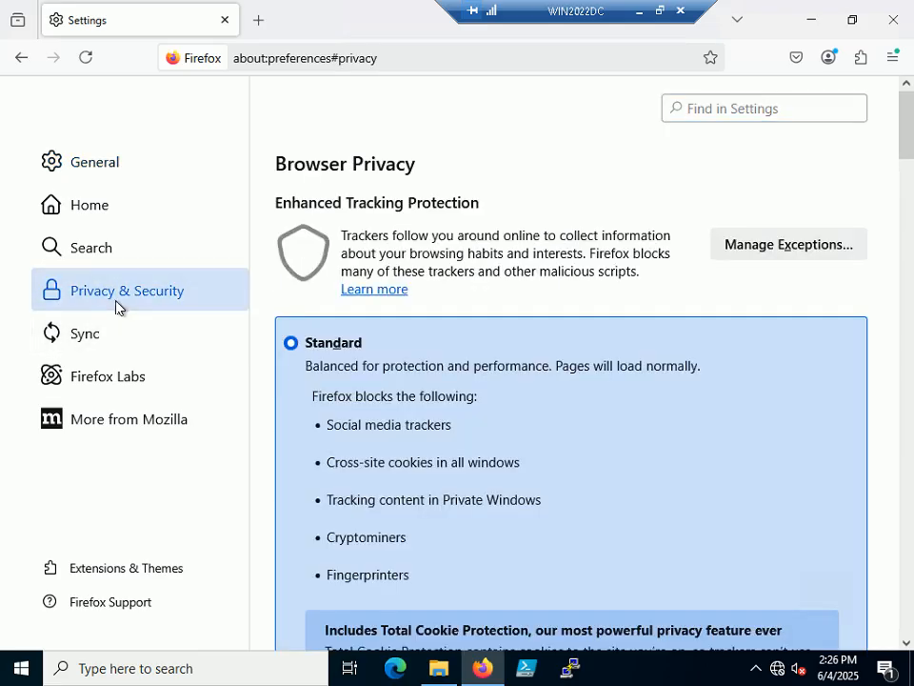
{"action": "scroll", "coordinate": [525, 400], "scroll_direction": "down", "scroll_amount": 10}
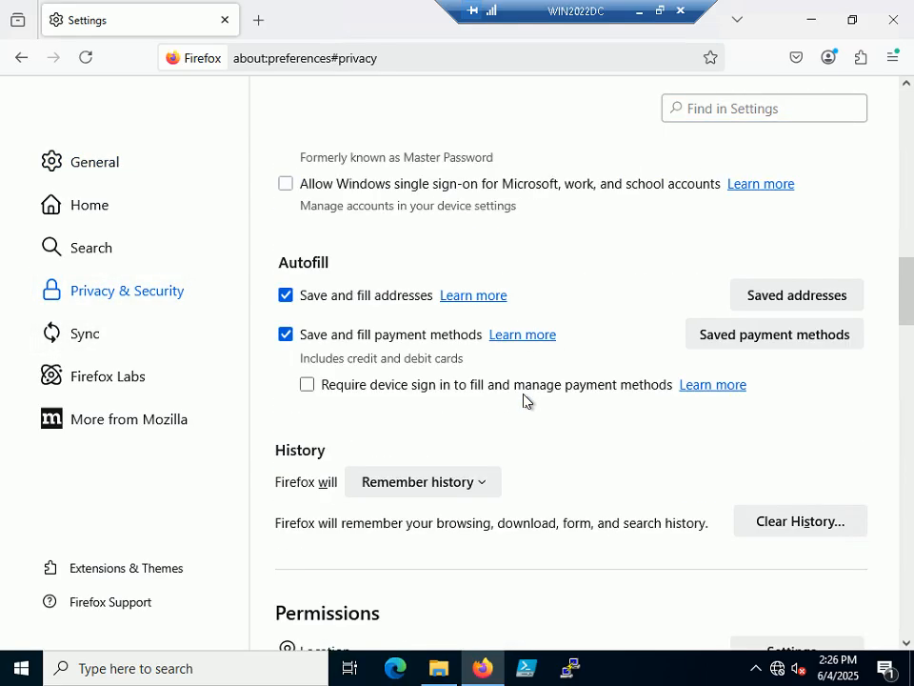
{"action": "scroll", "coordinate": [525, 400], "scroll_direction": "down", "scroll_amount": 12}
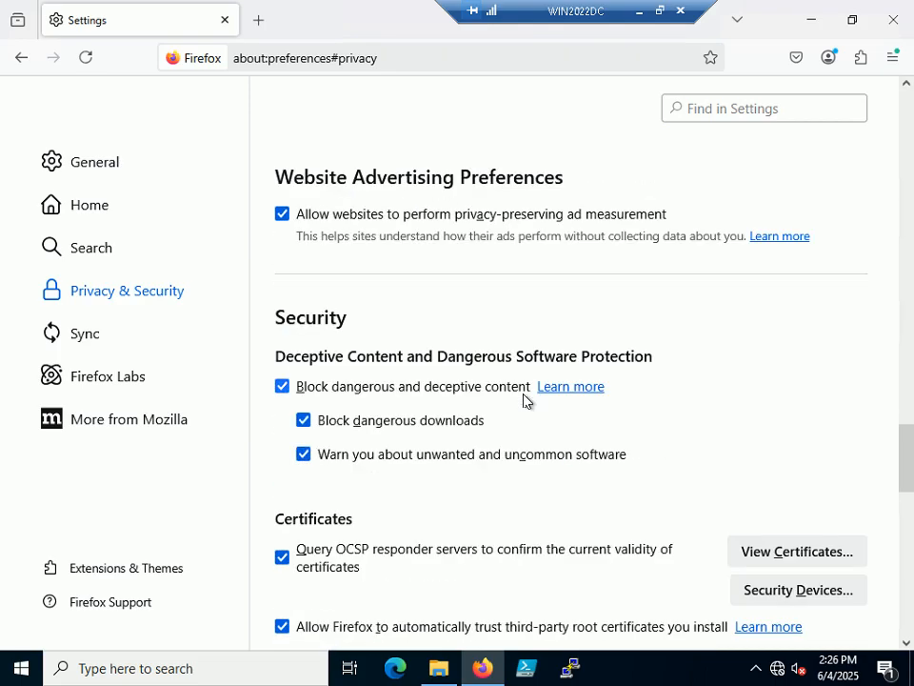
{"action": "scroll", "coordinate": [525, 400], "scroll_direction": "down", "scroll_amount": 4}
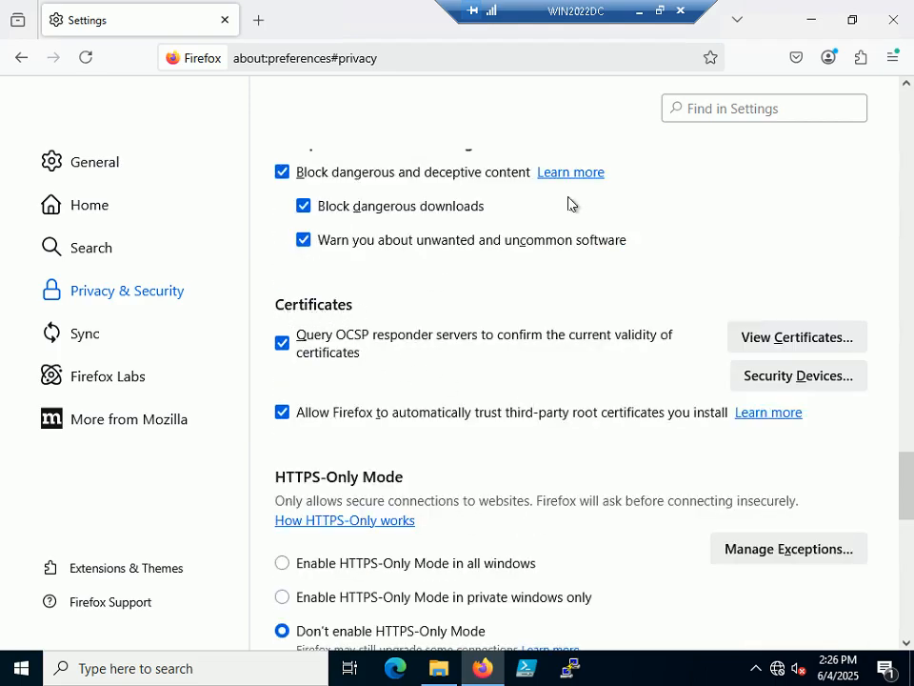
{"action": "left_click", "coordinate": [659, 11]}
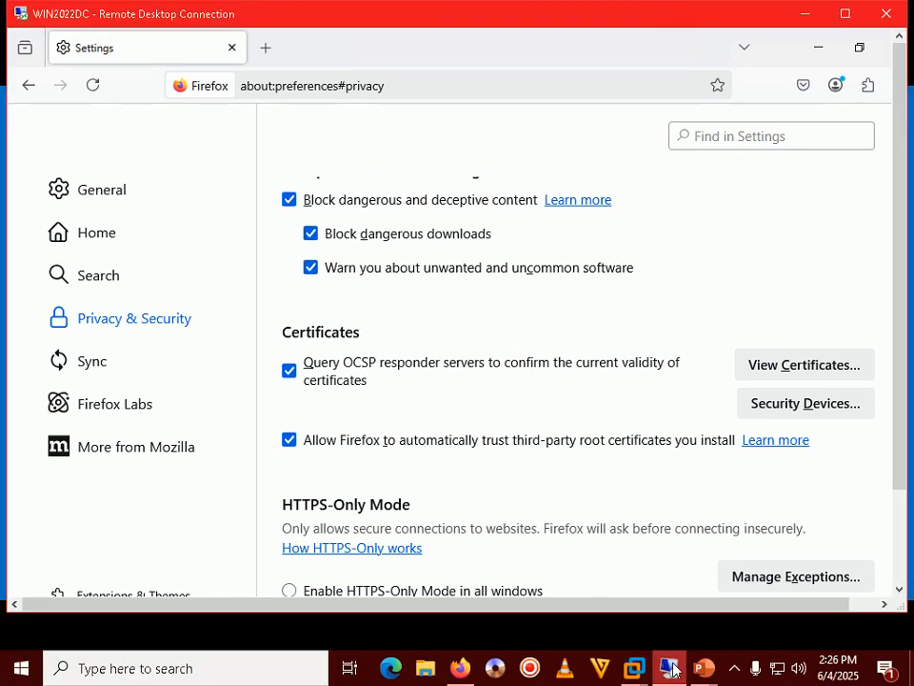
{"action": "mouse_move", "coordinate": [703, 669]}
{"action": "left_click", "coordinate": [804, 572]}
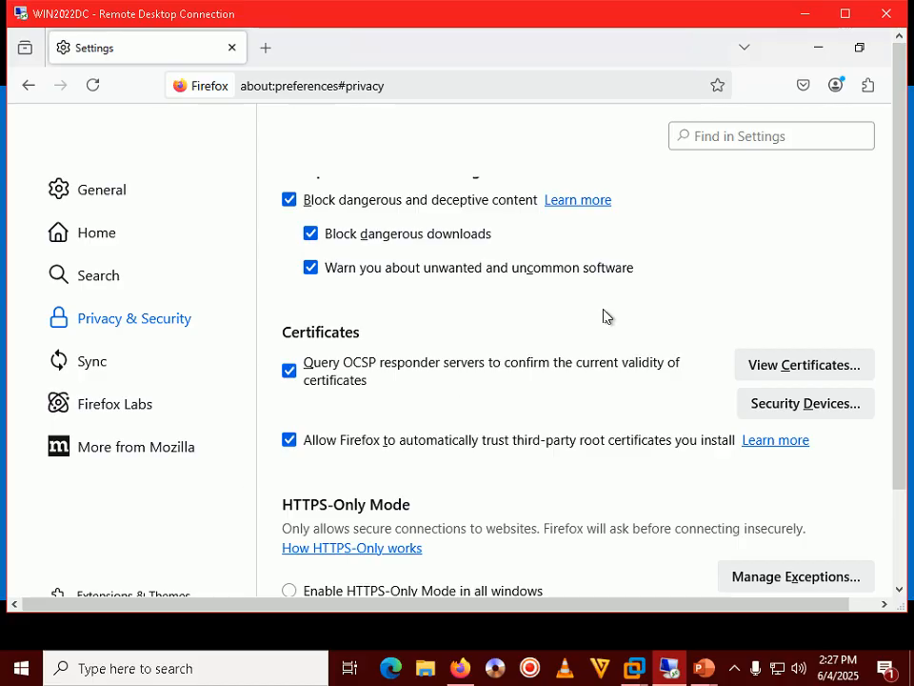
Preview the Certificate Manager, then restore full screen and minimize the certs folder.
{"action": "left_click", "coordinate": [795, 370]}
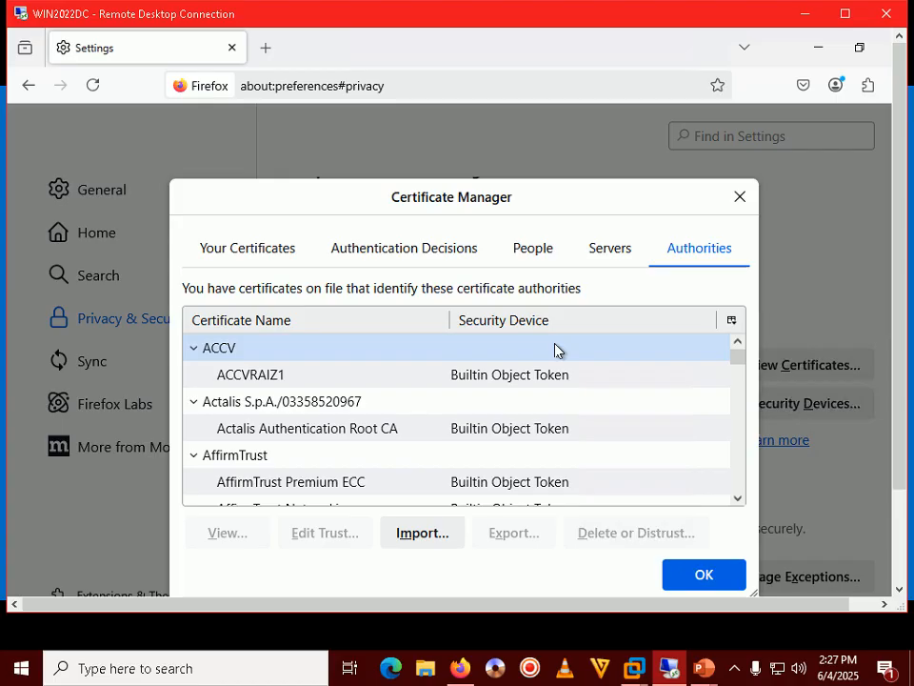
{"action": "key", "text": "Escape"}
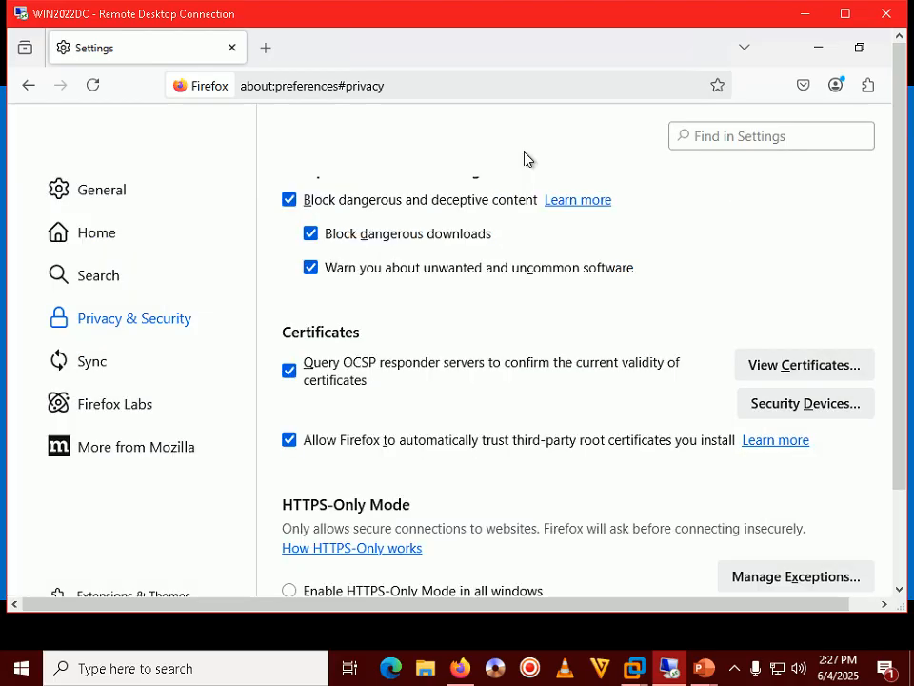
{"action": "left_click", "coordinate": [847, 14]}
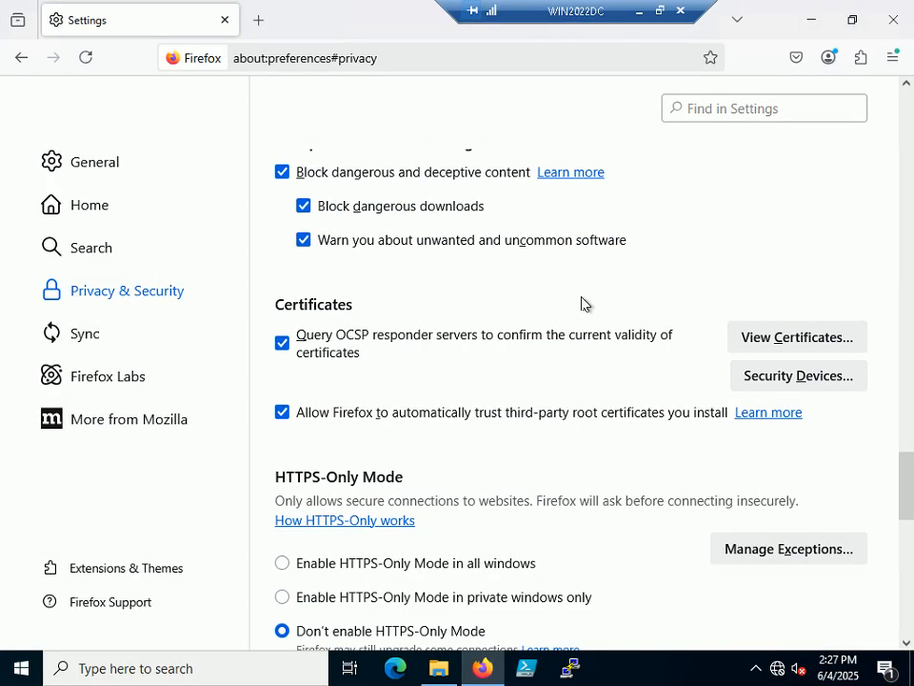
{"action": "key", "text": "alt+Tab"}
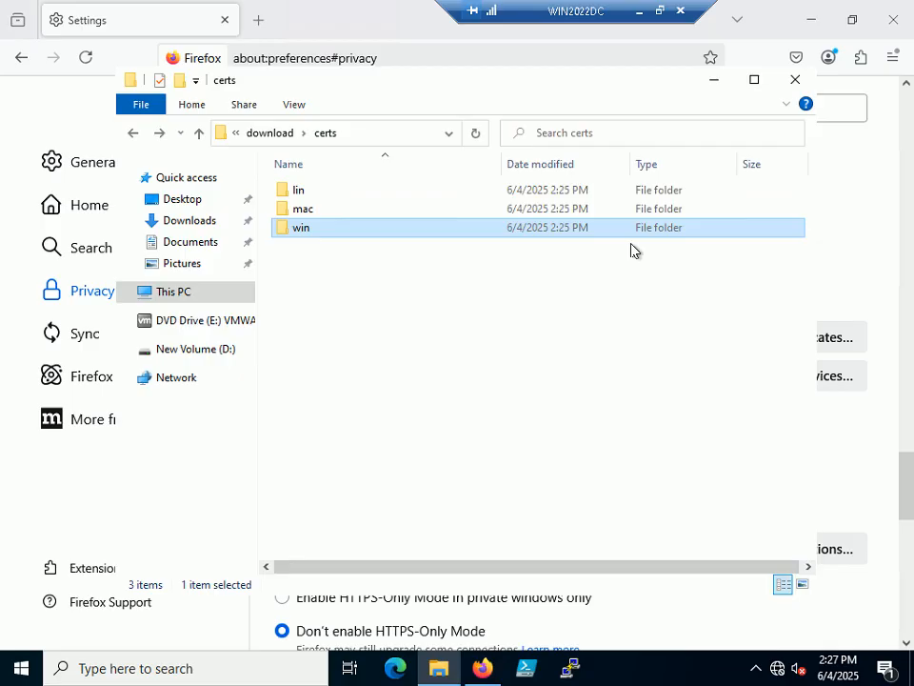
{"action": "left_click", "coordinate": [715, 82]}
Bookmark the settings page, then start importing a CA certificate under Authorities.
{"action": "key", "text": "ctrl+d"}
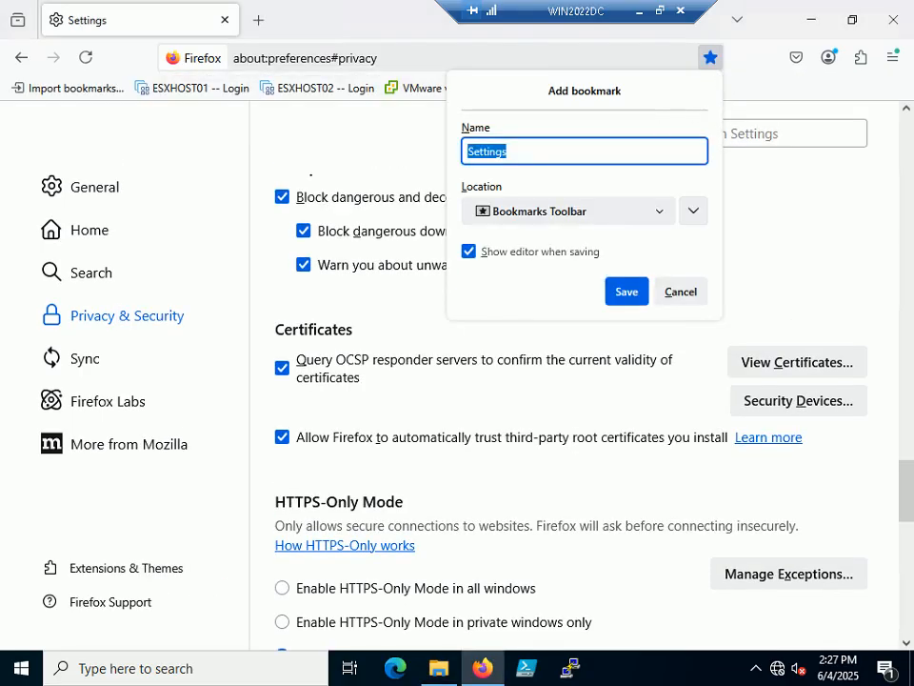
{"action": "key", "text": "Return"}
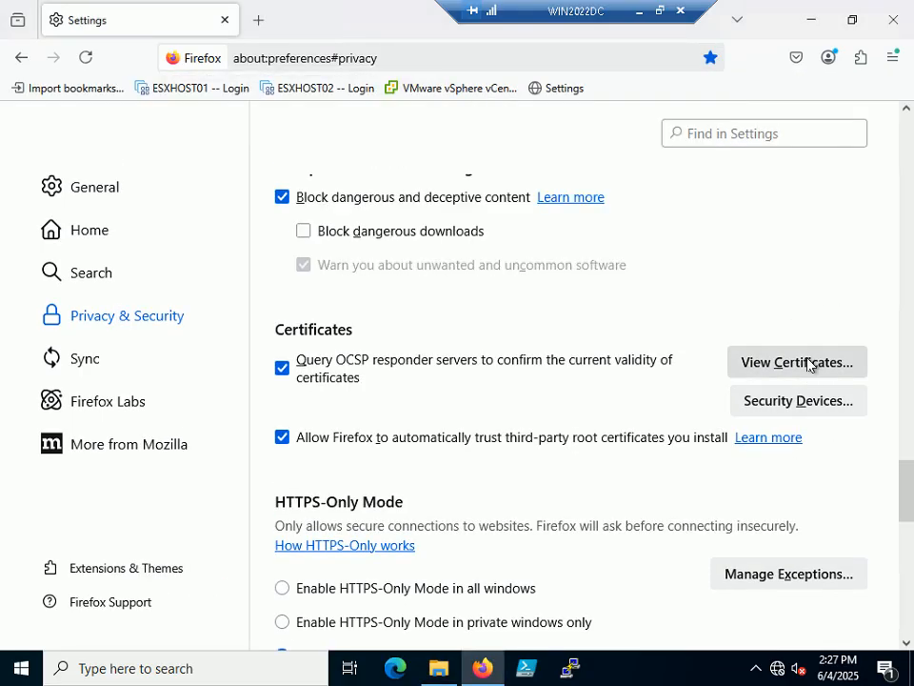
{"action": "left_click", "coordinate": [808, 365]}
{"action": "left_click", "coordinate": [410, 523]}
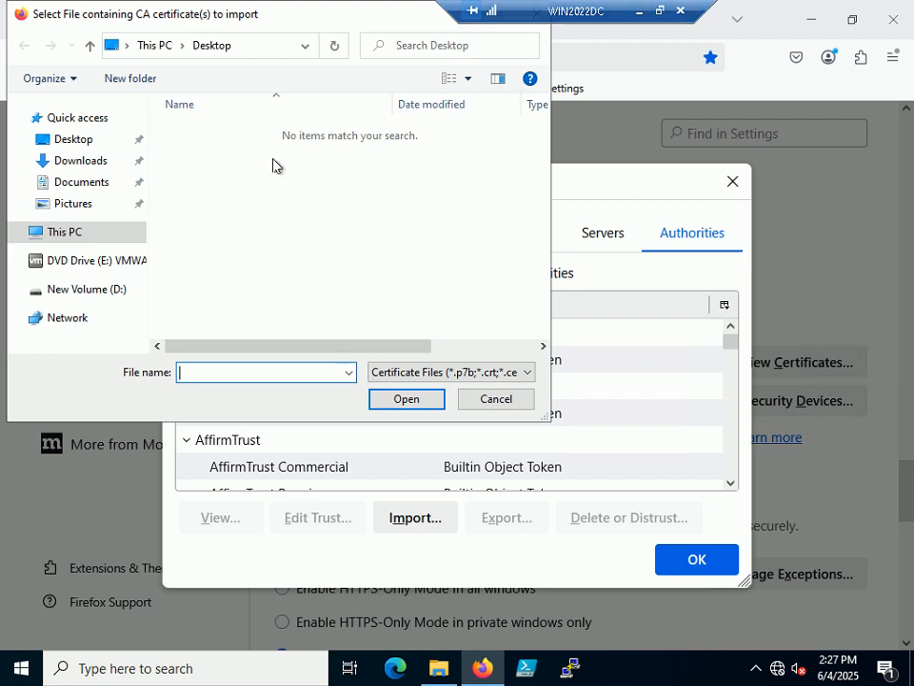
Browse the file dialog to Downloads\download\certs\win.
{"action": "left_click", "coordinate": [75, 162]}
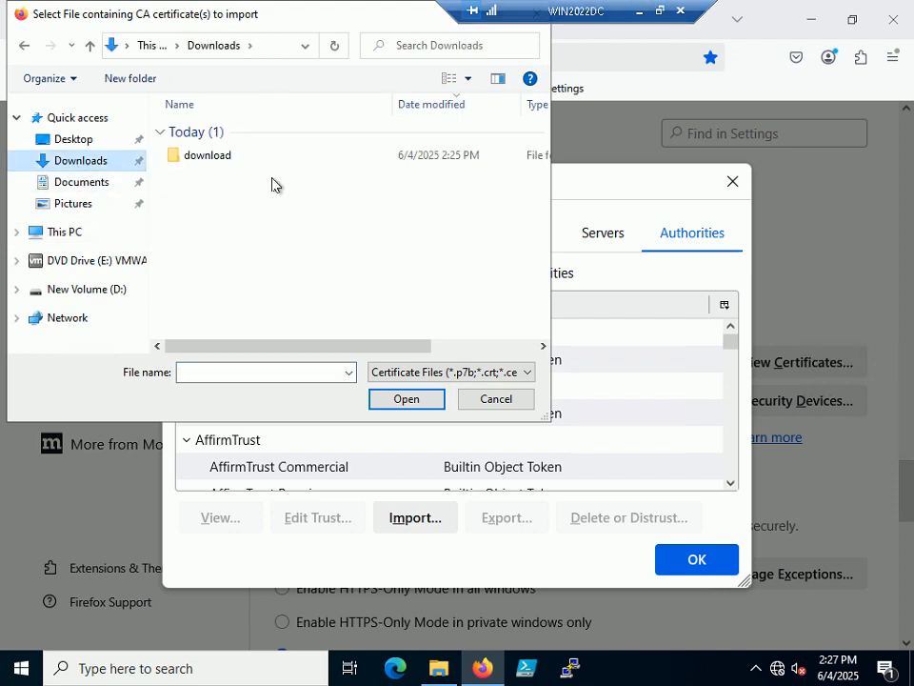
{"action": "double_click", "coordinate": [229, 157]}
{"action": "double_click", "coordinate": [200, 133]}
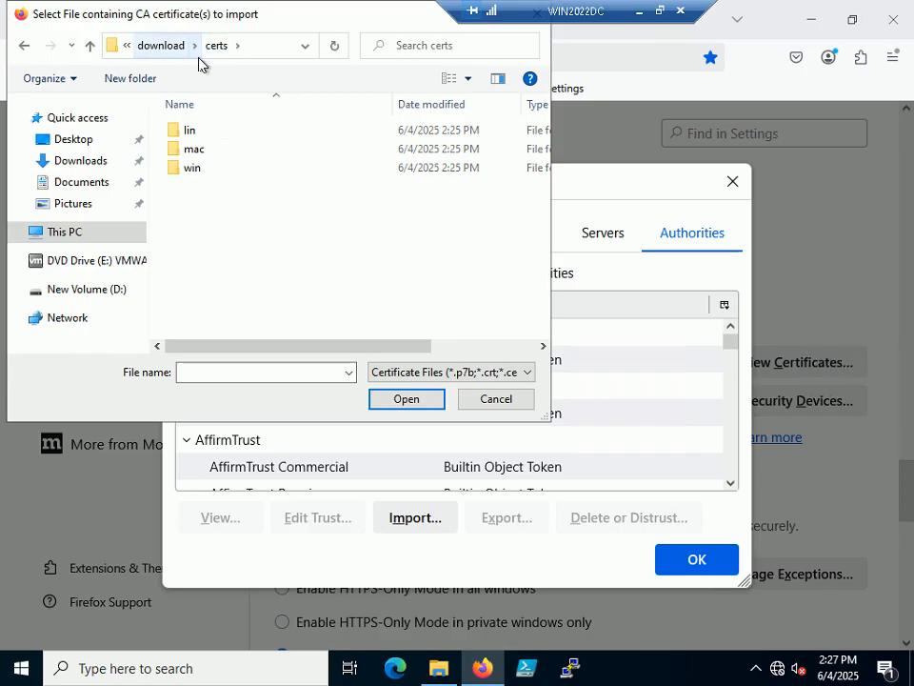
{"action": "double_click", "coordinate": [191, 169]}
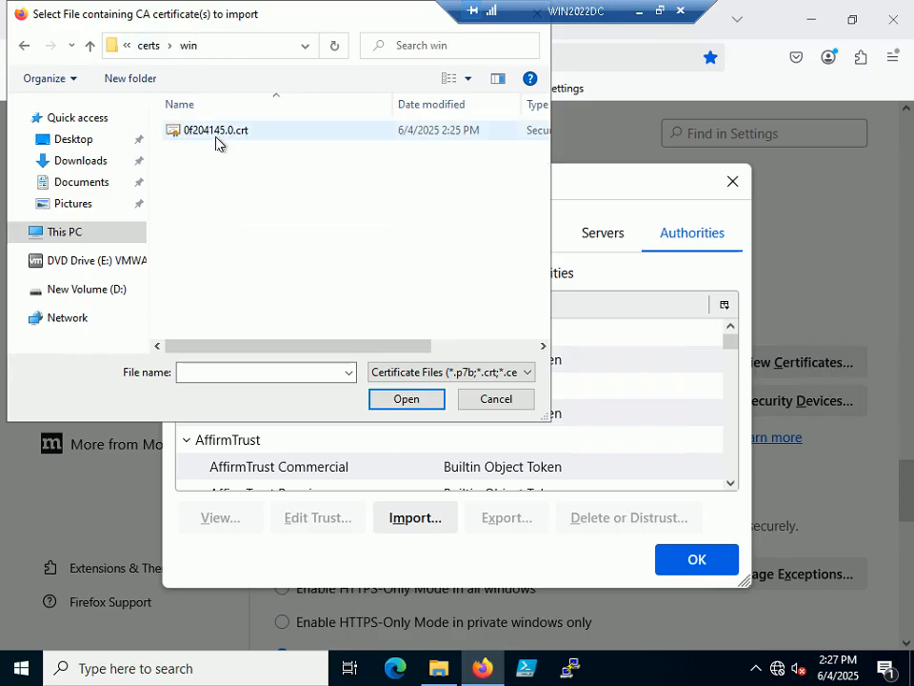
Check the next tutorial slide, then import the 0f204145.0.crt certificate.
{"action": "left_click", "coordinate": [659, 10]}
{"action": "left_click", "coordinate": [657, 562]}
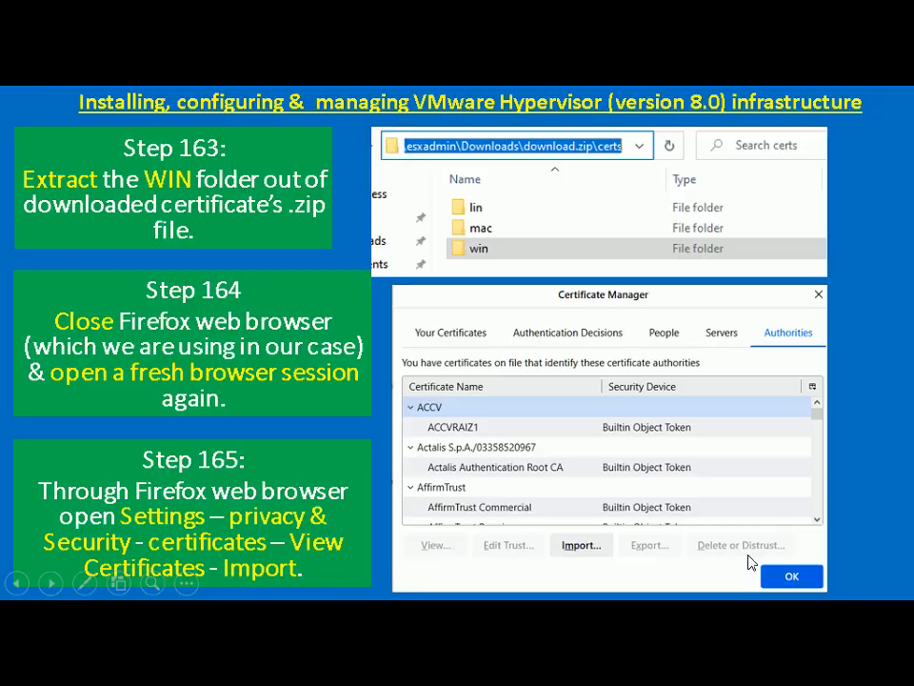
{"action": "left_click", "coordinate": [749, 562]}
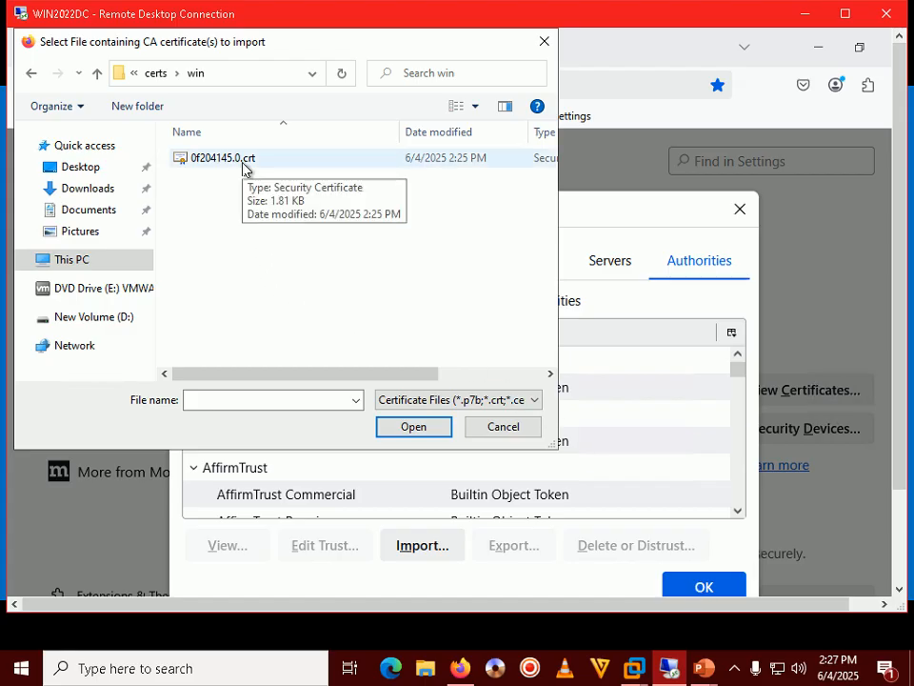
{"action": "left_click", "coordinate": [845, 15]}
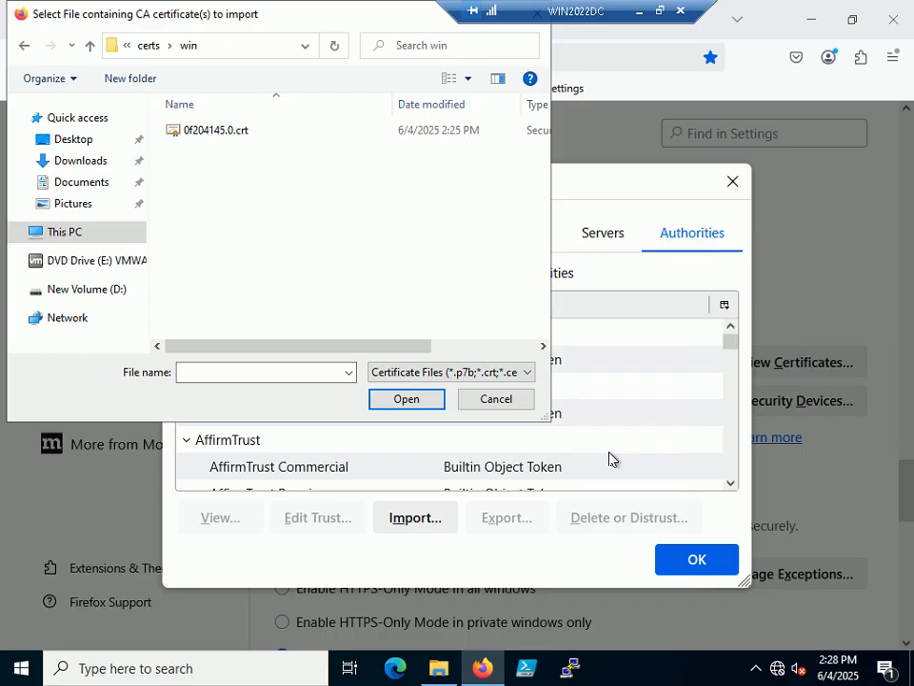
{"action": "double_click", "coordinate": [224, 137]}
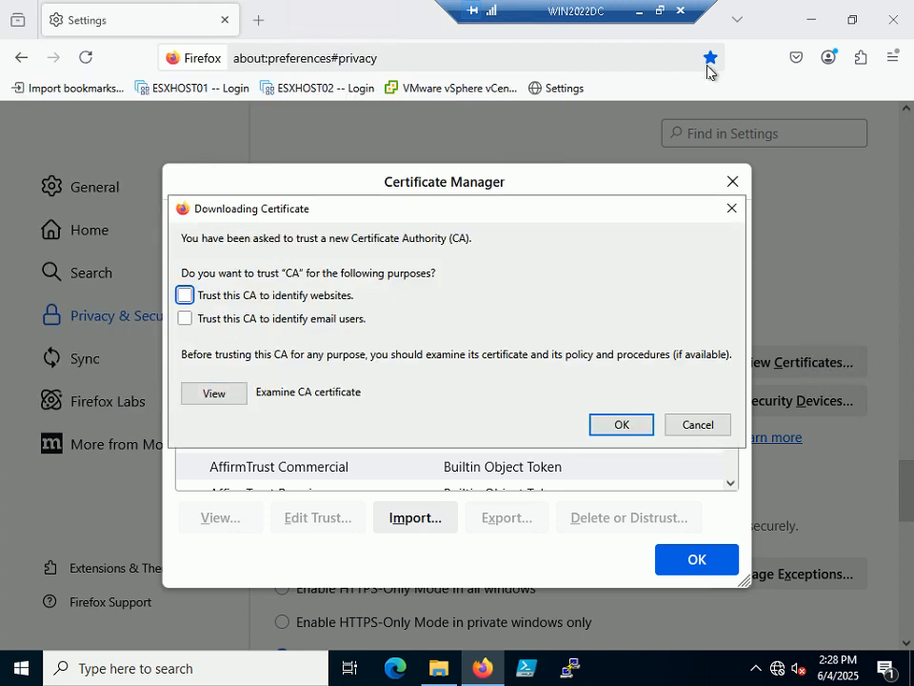
Advance the tutorial slide show to the CA trust options step.
{"action": "left_click", "coordinate": [659, 12]}
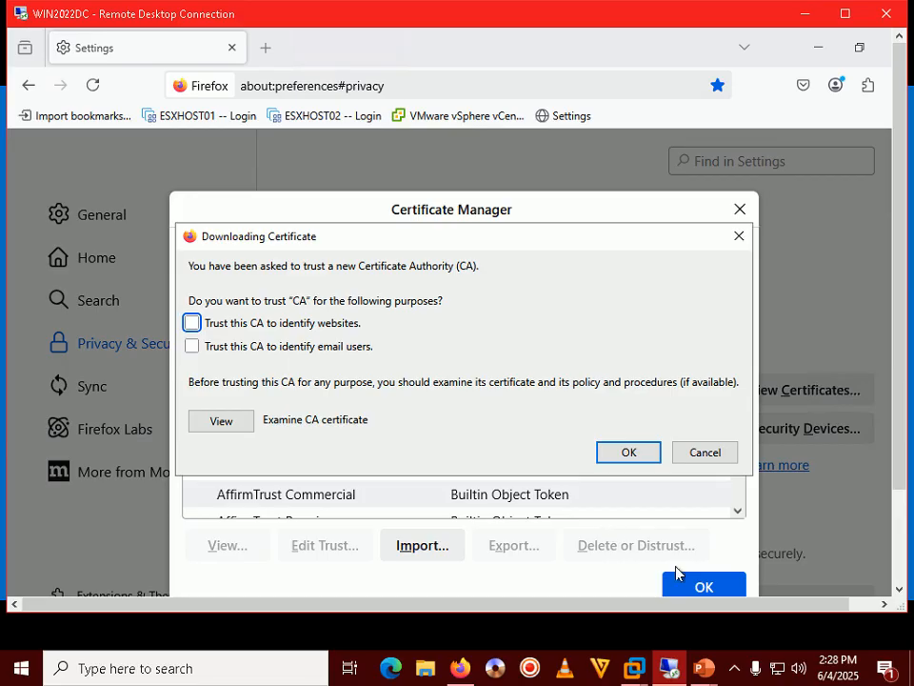
{"action": "mouse_move", "coordinate": [704, 677]}
{"action": "left_click", "coordinate": [748, 593]}
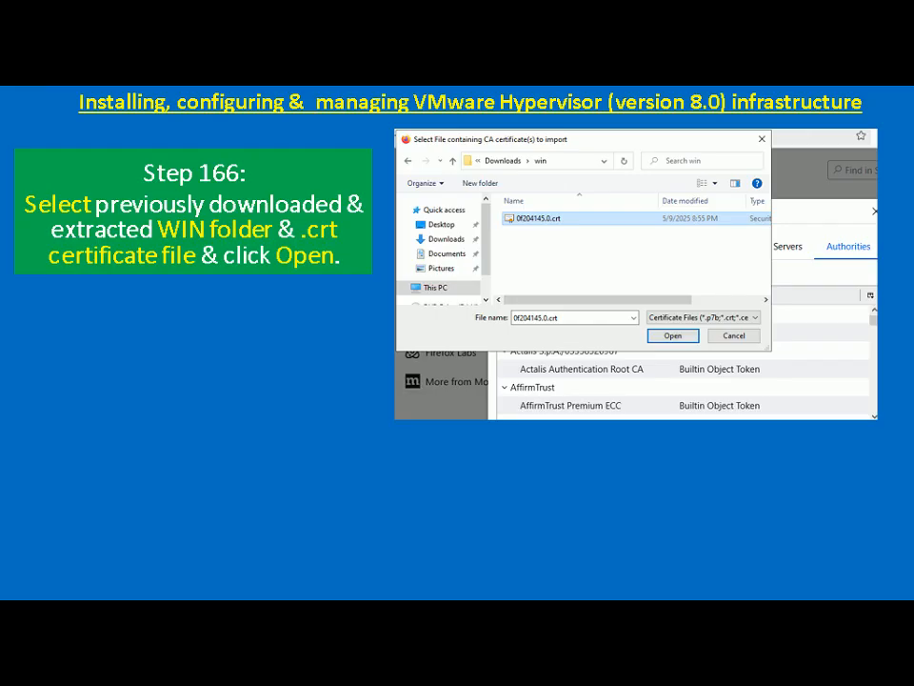
{"action": "key", "text": "Right"}
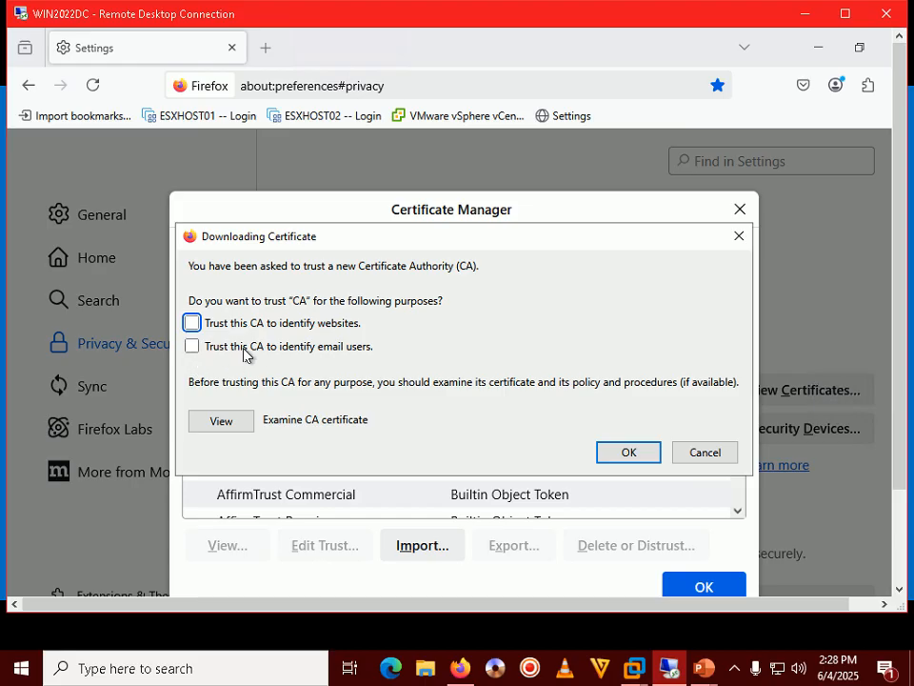
Trust the CA to identify websites and email users, confirm, and close Certificate Manager.
{"action": "left_click", "coordinate": [191, 322]}
{"action": "left_click", "coordinate": [192, 347]}
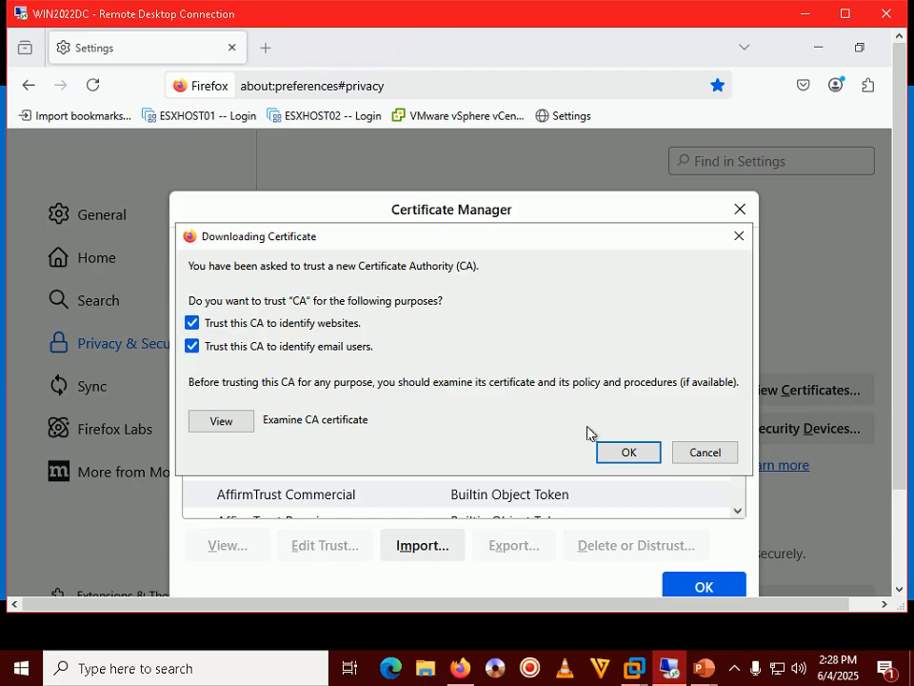
{"action": "left_click", "coordinate": [627, 451]}
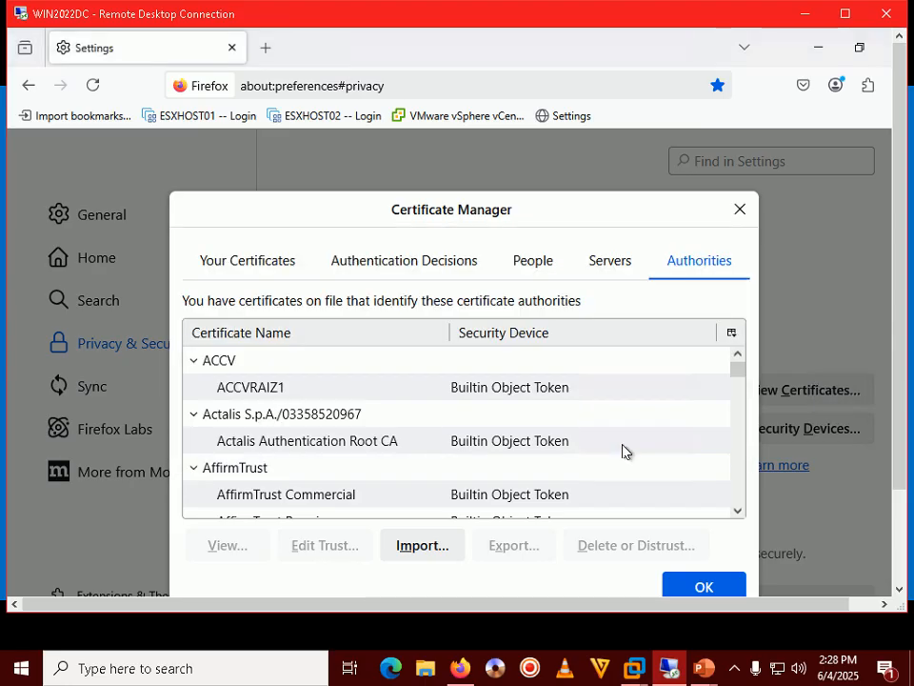
{"action": "left_click", "coordinate": [702, 588]}
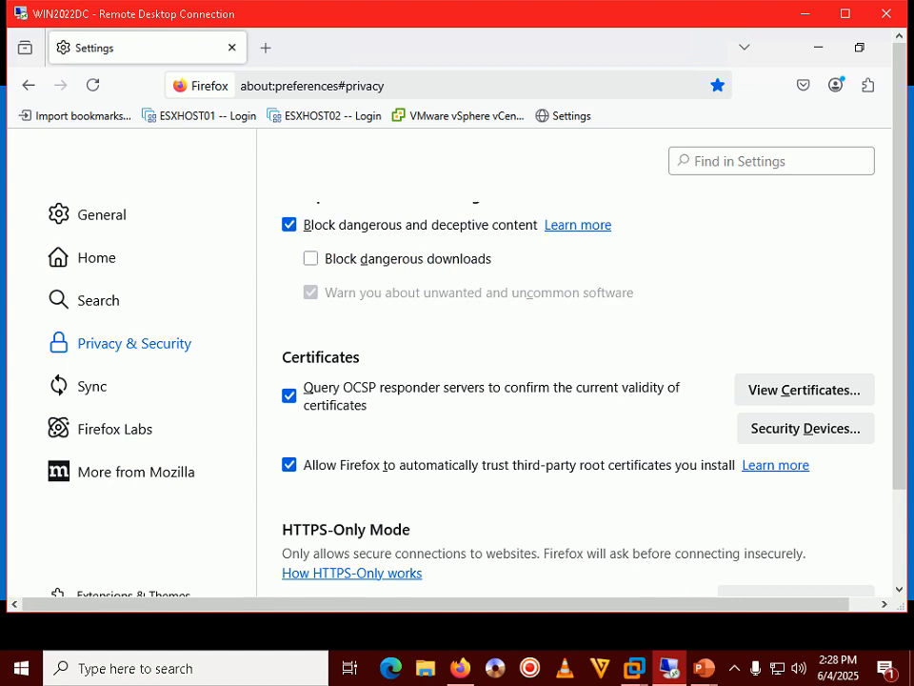
Review the current tutorial slide and return to the full-screen remote desktop.
{"action": "mouse_move", "coordinate": [702, 670]}
{"action": "left_click", "coordinate": [567, 426]}
{"action": "left_click", "coordinate": [846, 14]}
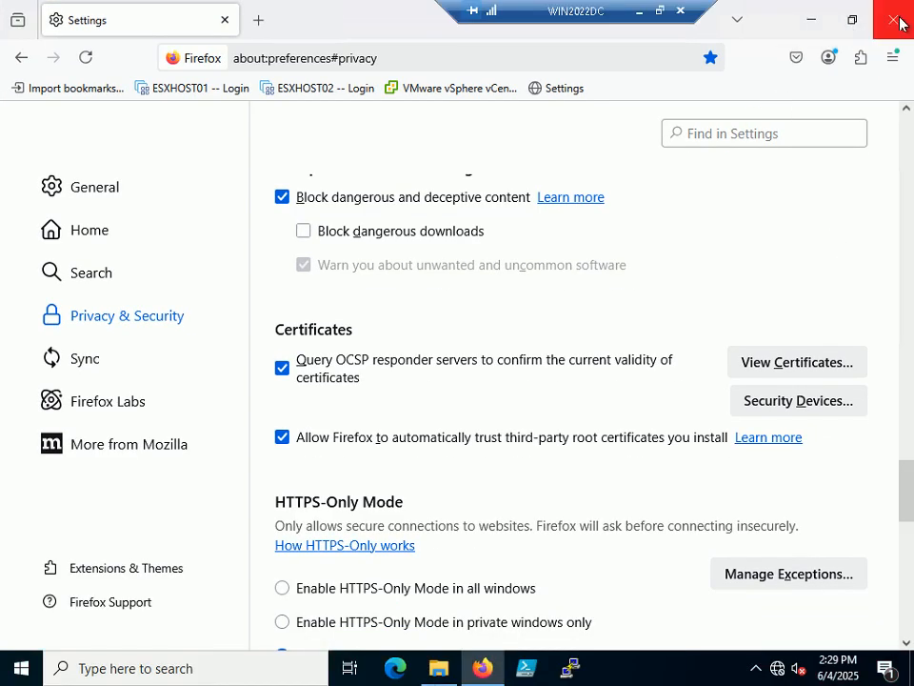
Close Firefox and the certs folder window, relaunch Firefox, and bring the slide show forward.
{"action": "left_click", "coordinate": [894, 19]}
{"action": "left_click", "coordinate": [794, 82]}
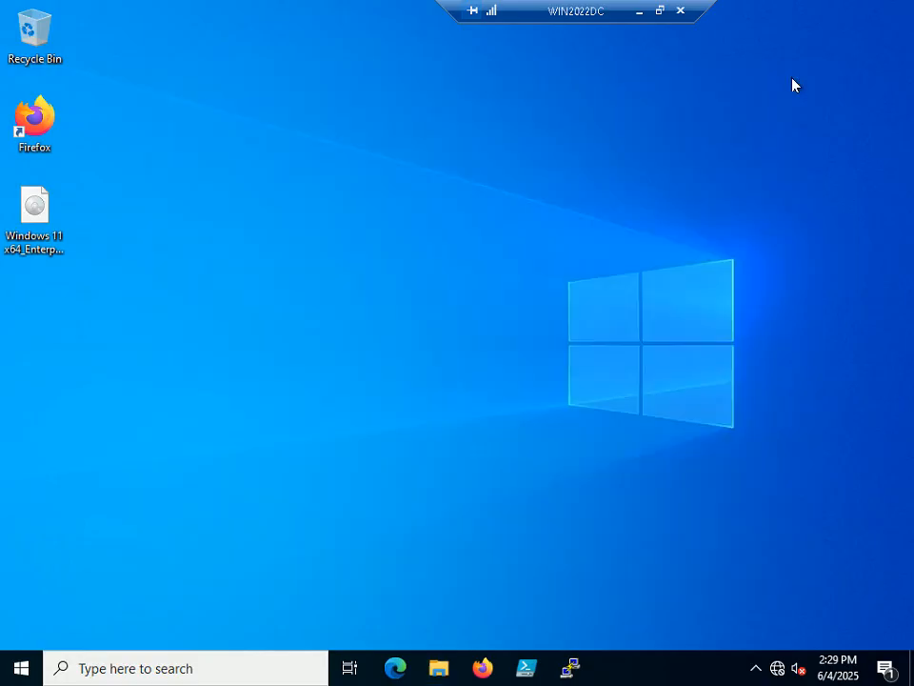
{"action": "left_click", "coordinate": [483, 667]}
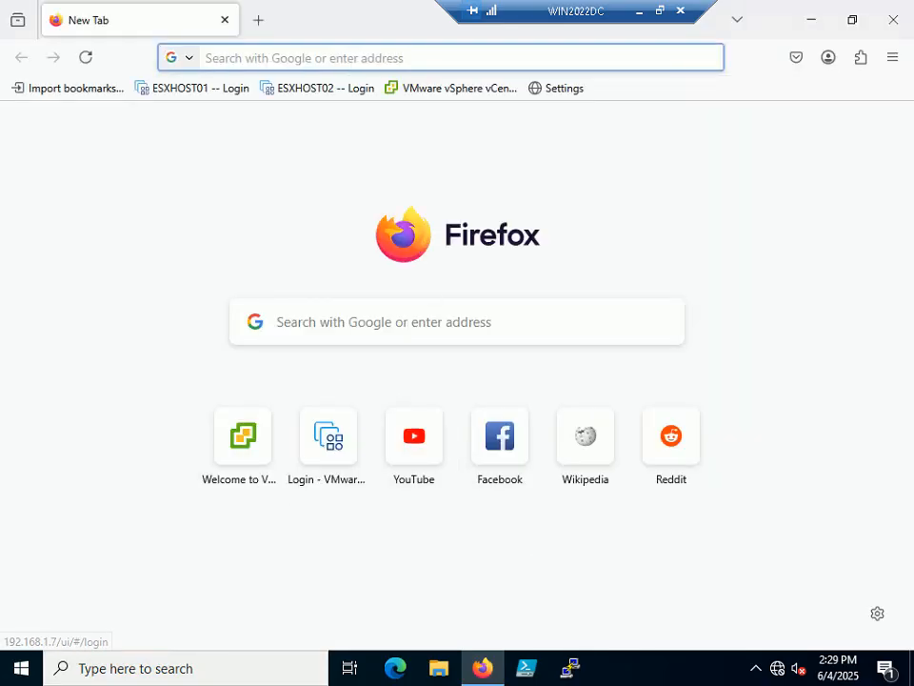
{"action": "left_click", "coordinate": [659, 11]}
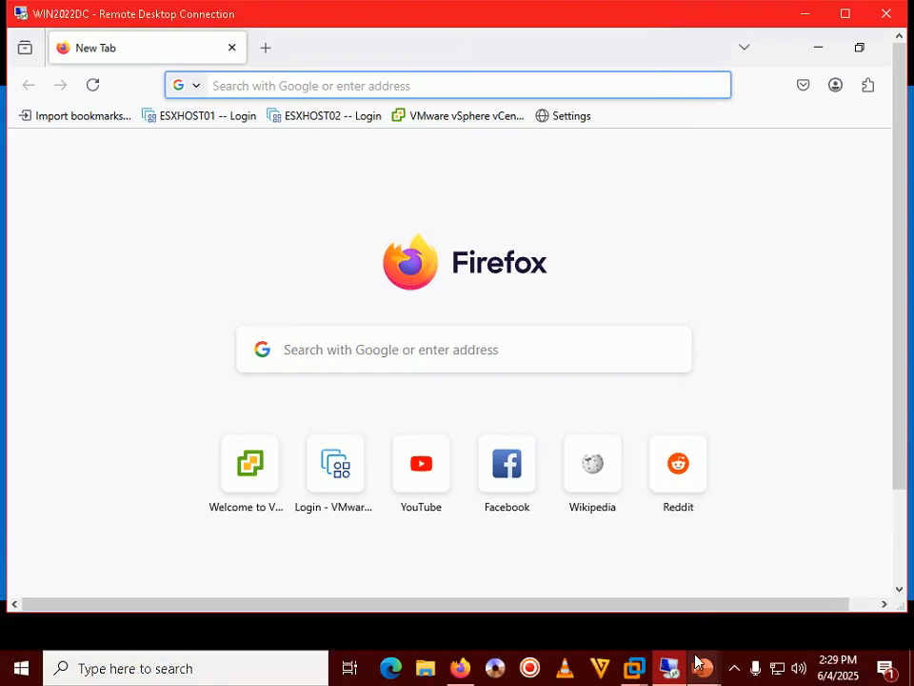
{"action": "mouse_move", "coordinate": [700, 657]}
{"action": "left_click", "coordinate": [798, 571]}
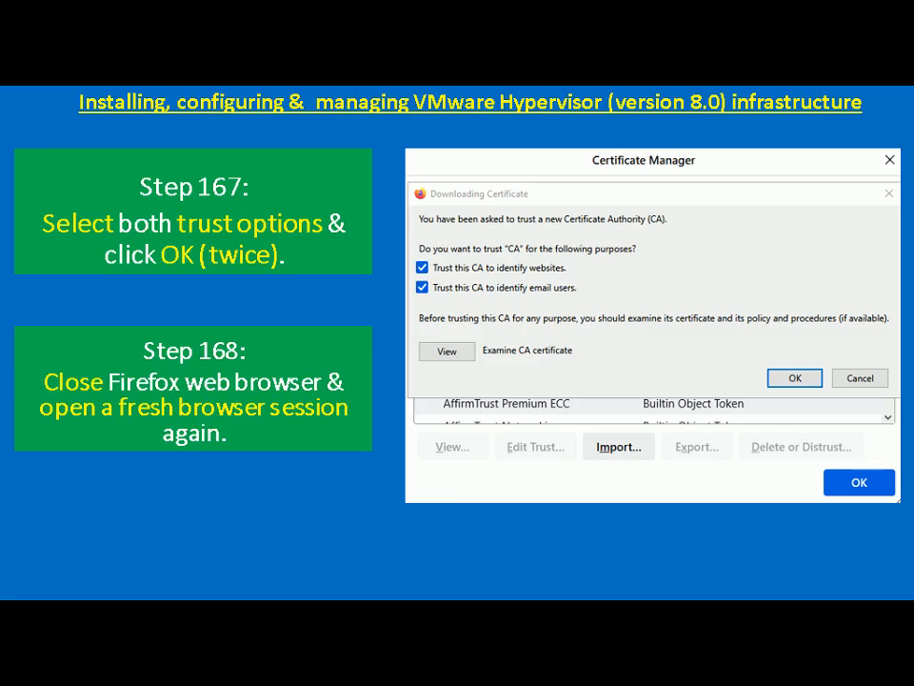
Advance the slide show to Step 169 on signing in to vSphere.
{"action": "key", "text": "Right"}
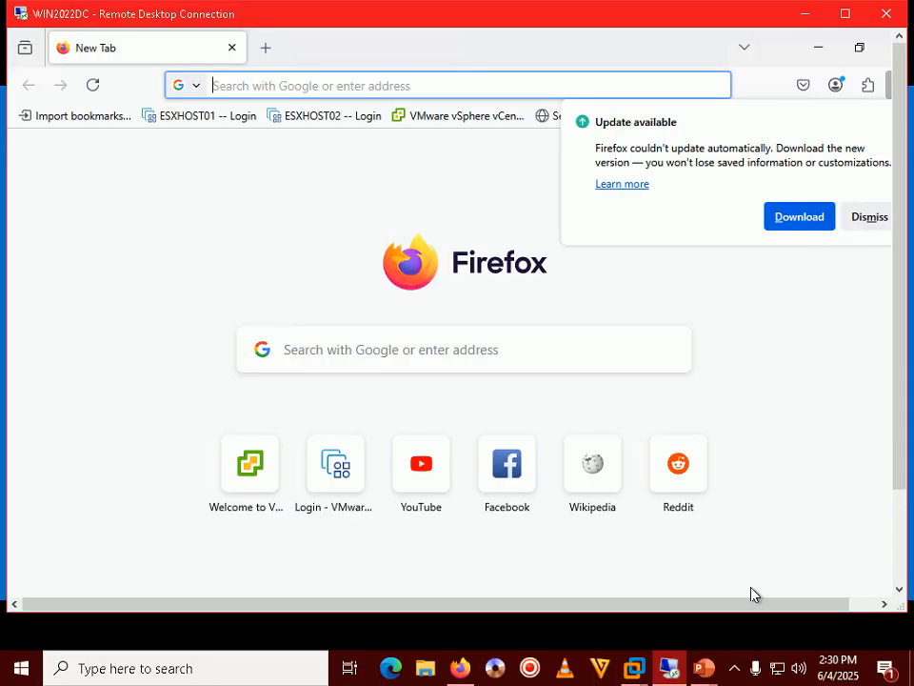
Dismiss the Firefox update notice and open the vSphere Client login page from the bookmark.
{"action": "left_click", "coordinate": [871, 218]}
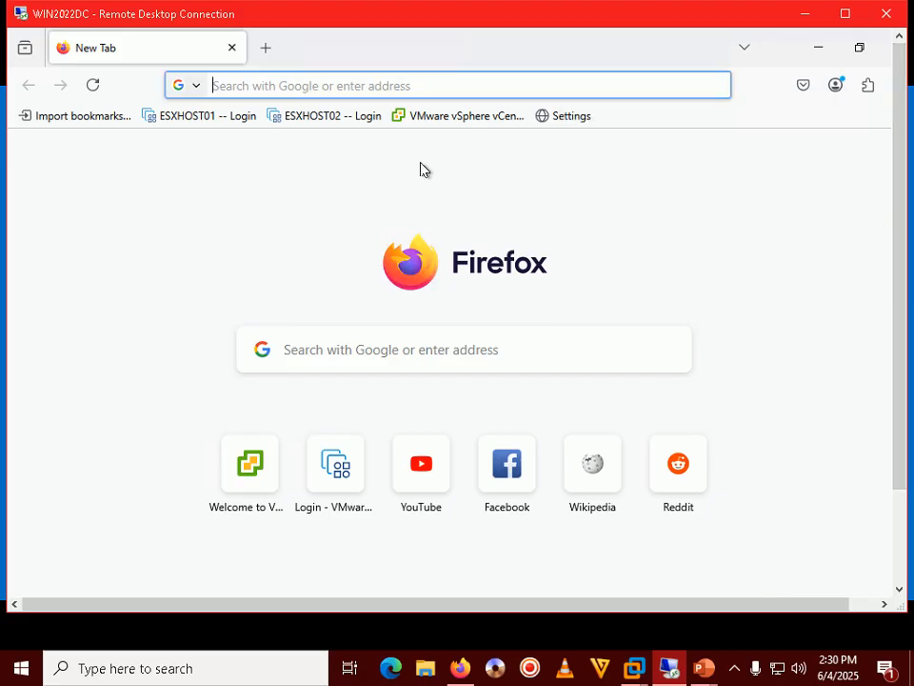
{"action": "left_click", "coordinate": [456, 116]}
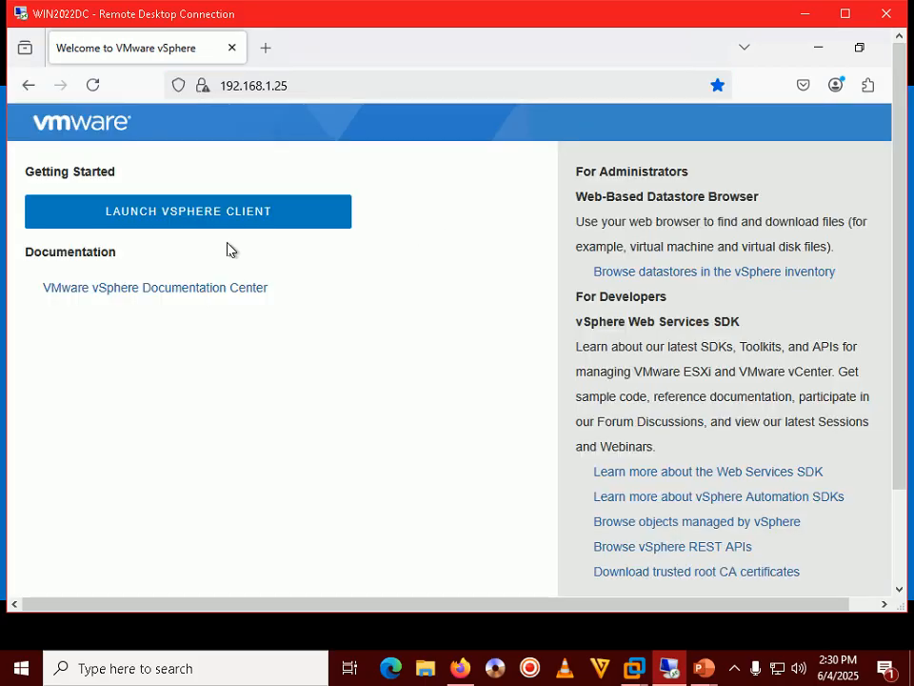
{"action": "left_click", "coordinate": [187, 220]}
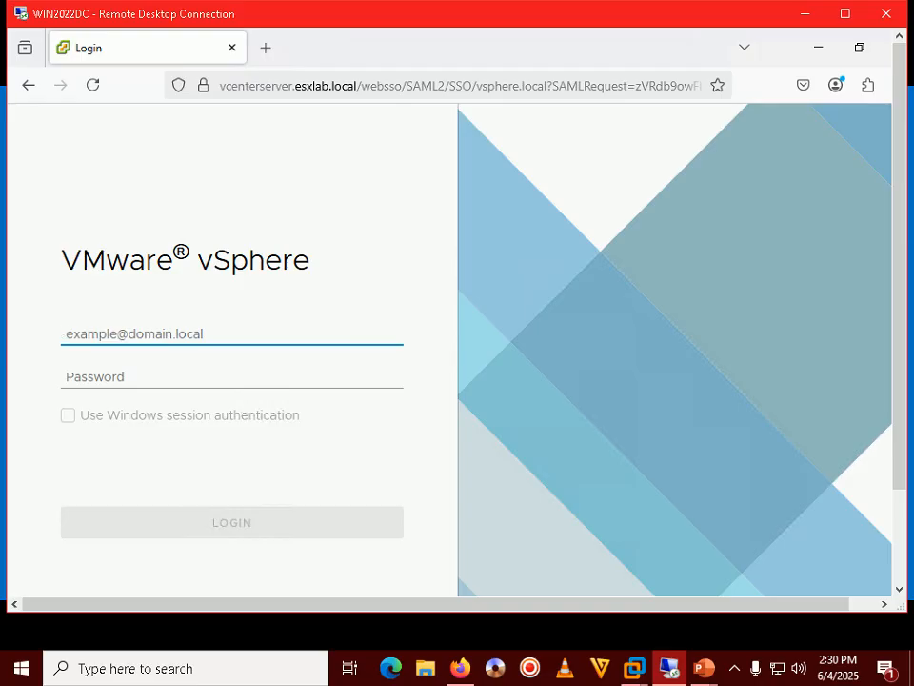
Sign in with the SSO administrator username and its password.
{"action": "type", "text": "administrat"}
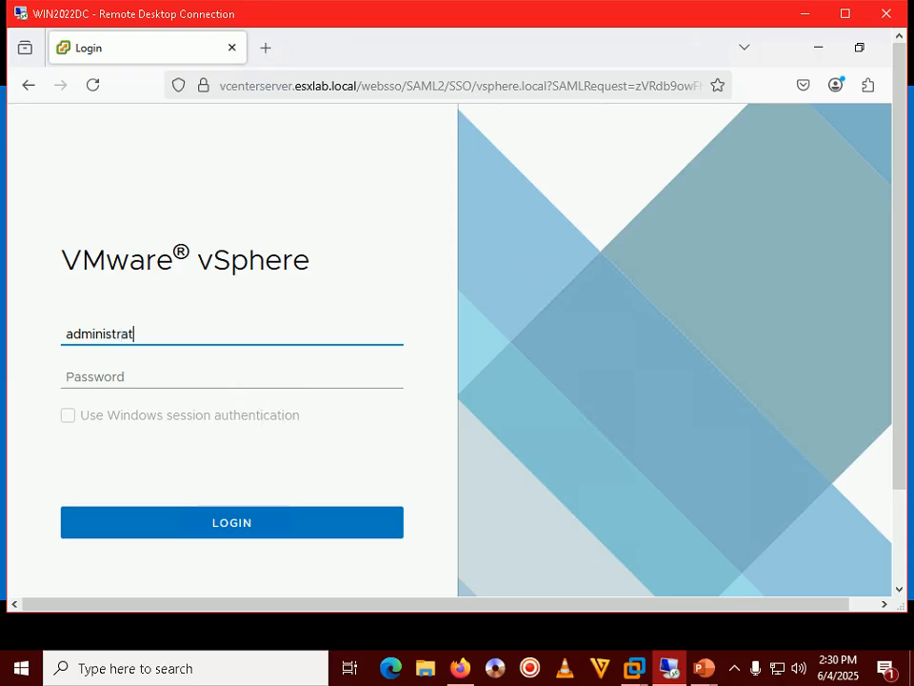
{"action": "type", "text": "or@vsphere.locAL"}
{"action": "key", "text": "BackSpace"}
{"action": "key", "text": "BackSpace"}
{"action": "type", "text": "al"}
{"action": "key", "text": "Tab"}
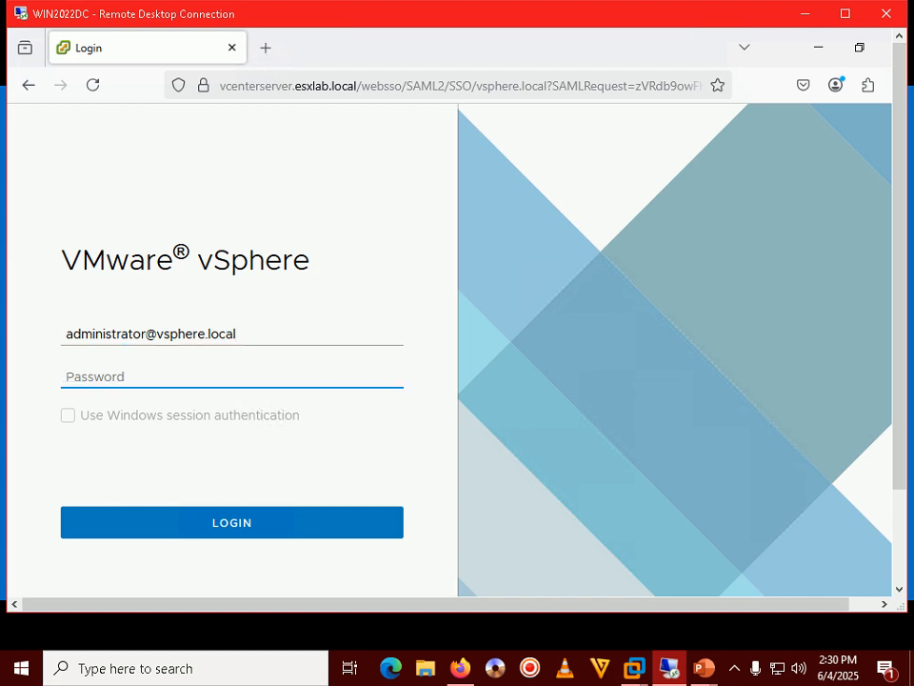
{"action": "type", "text": "••••••••"}
{"action": "key", "text": "Return"}
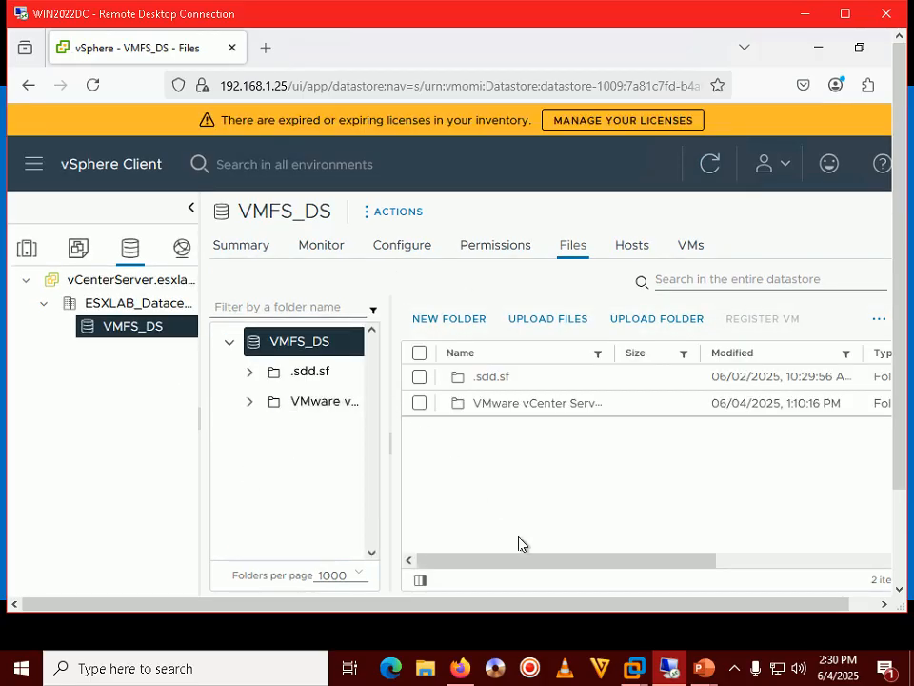
{"action": "mouse_move", "coordinate": [704, 668]}
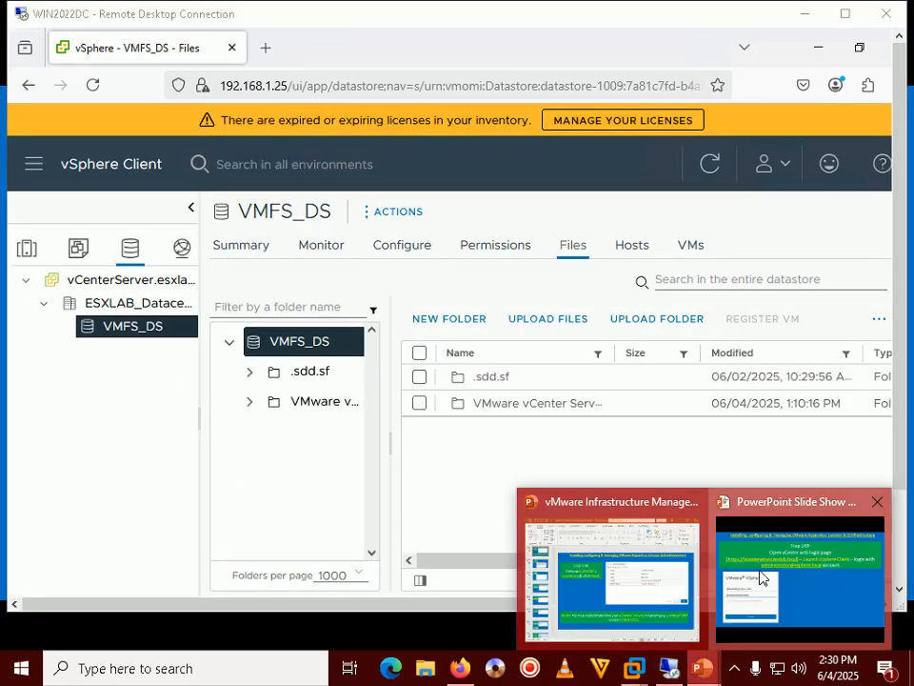
{"action": "left_click", "coordinate": [760, 578]}
{"action": "key", "text": "Right"}
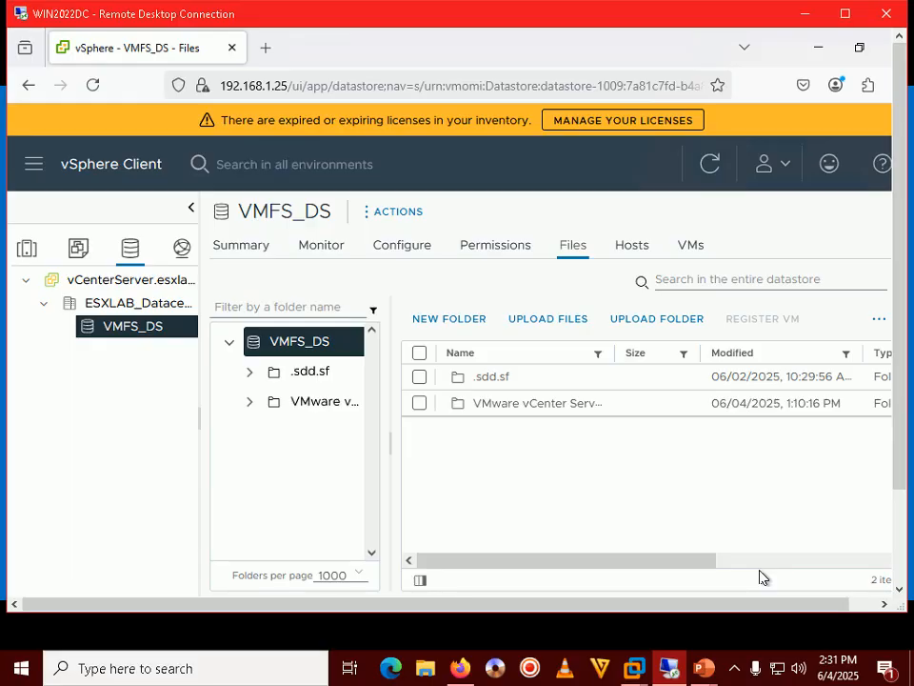
Maximize the remote session and open the VMFS_DS datastore under ESXLAB_Datacenter.
{"action": "double_click", "coordinate": [664, 21]}
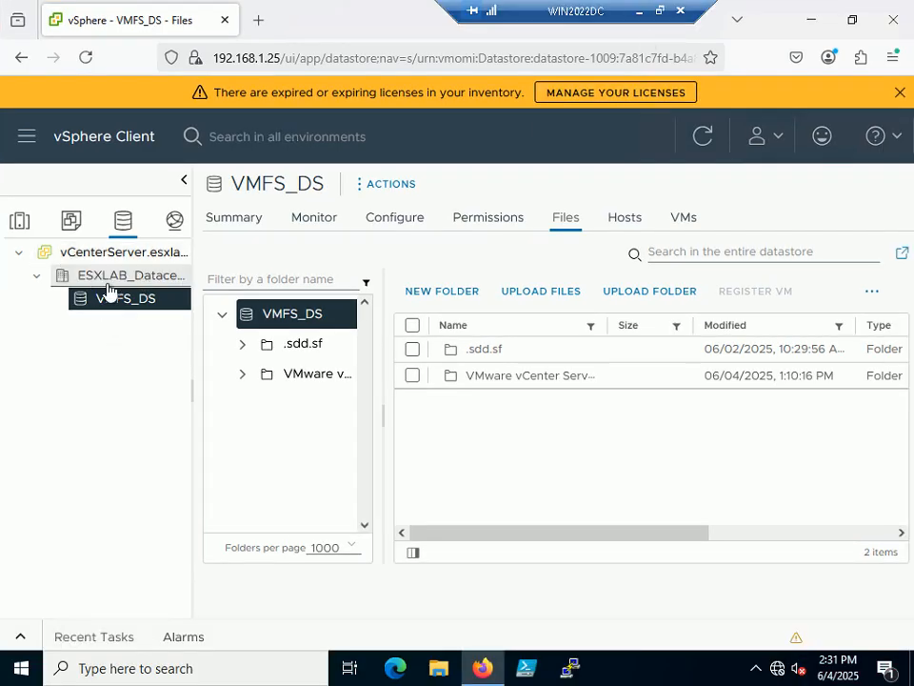
{"action": "left_click", "coordinate": [38, 281]}
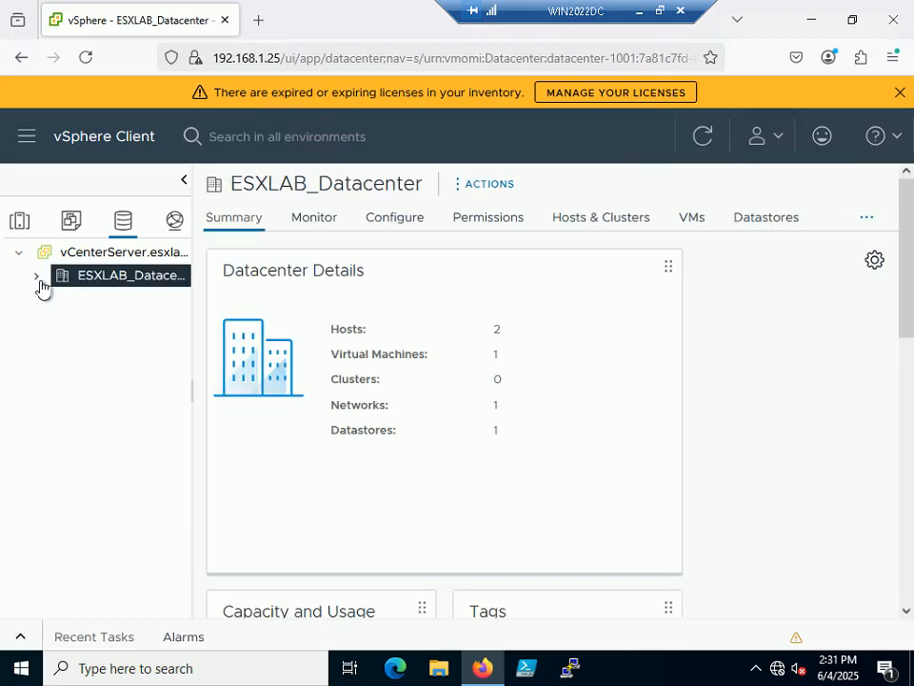
{"action": "left_click", "coordinate": [37, 277]}
{"action": "left_click", "coordinate": [131, 301]}
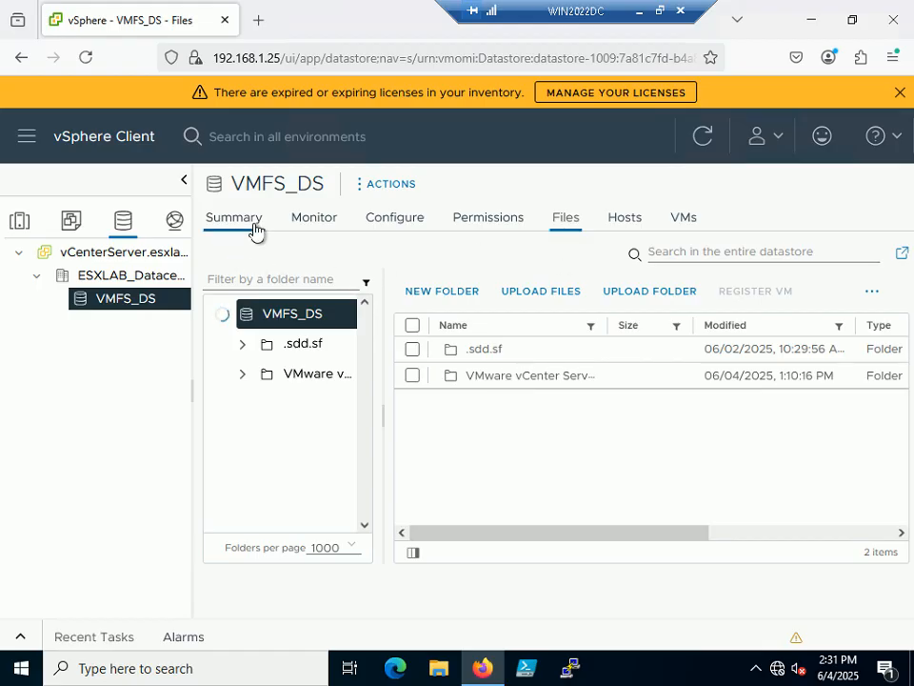
Confirm esxhost01 and esxhost02 share VMFS_DS, then return to its Files tab.
{"action": "left_click", "coordinate": [620, 224]}
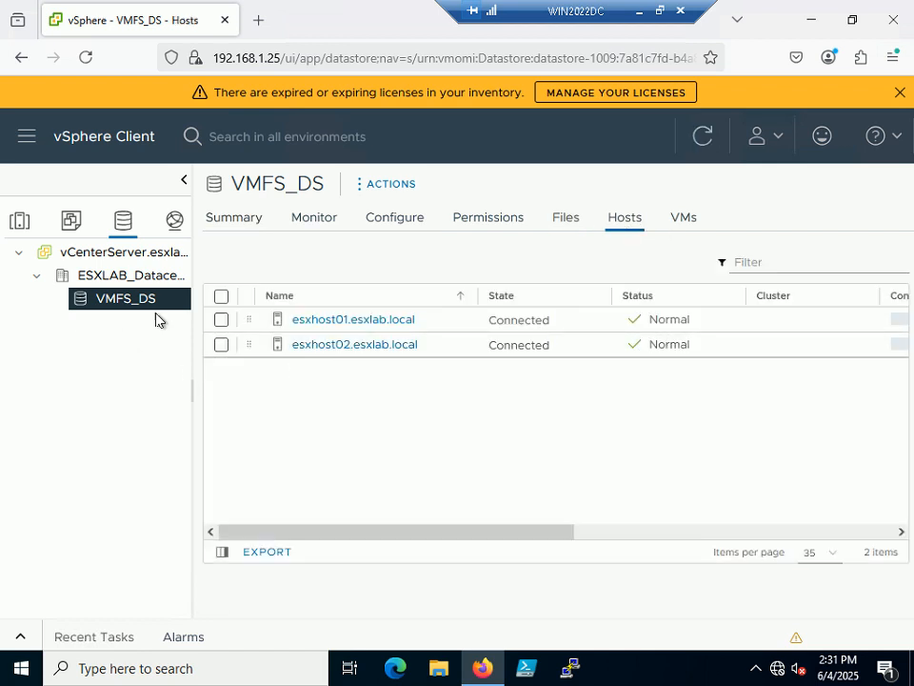
{"action": "left_click", "coordinate": [230, 229]}
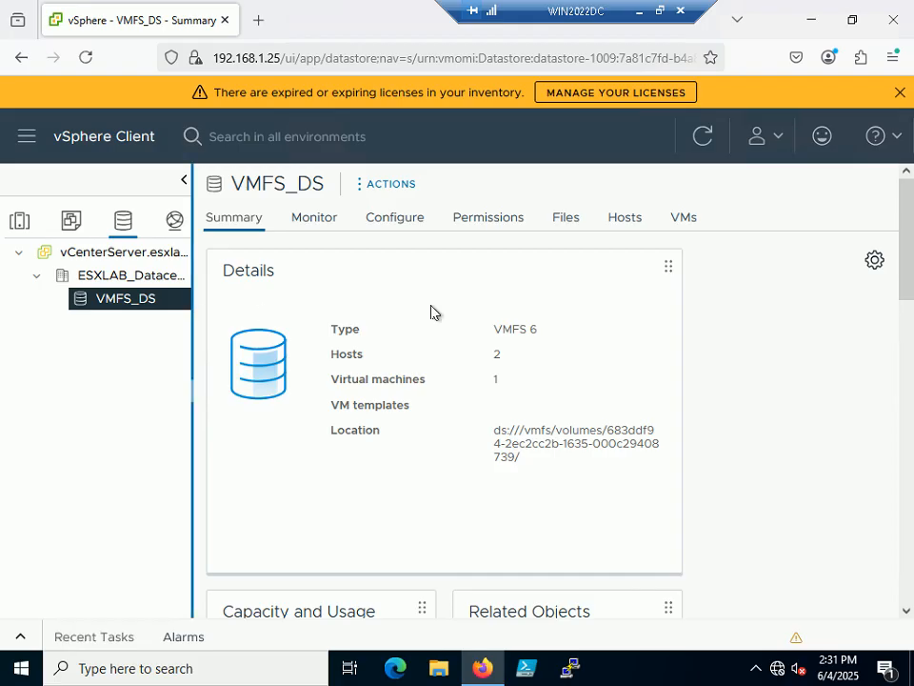
{"action": "left_click", "coordinate": [620, 226]}
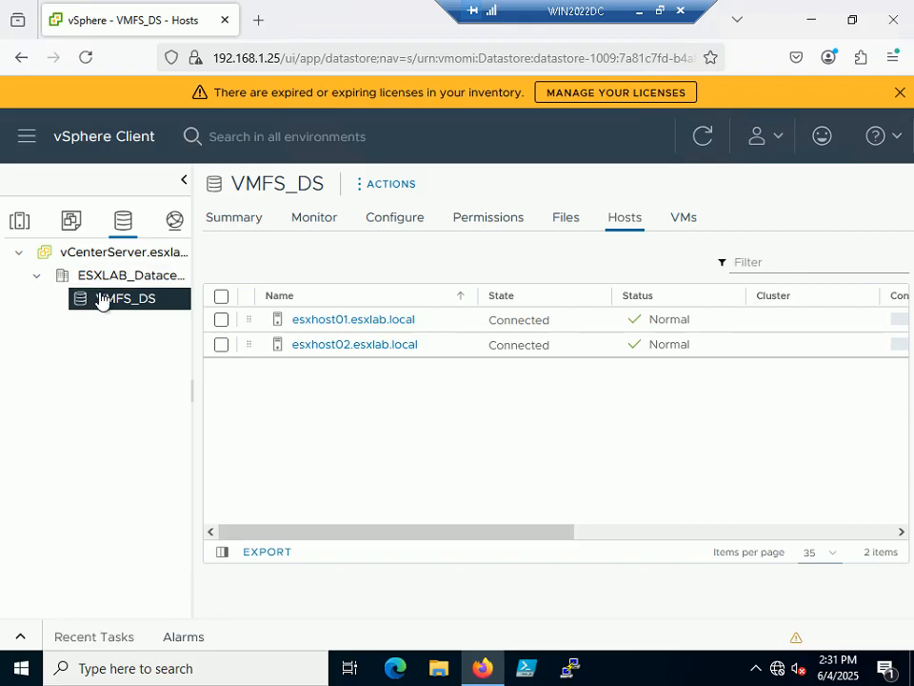
{"action": "left_click", "coordinate": [324, 345]}
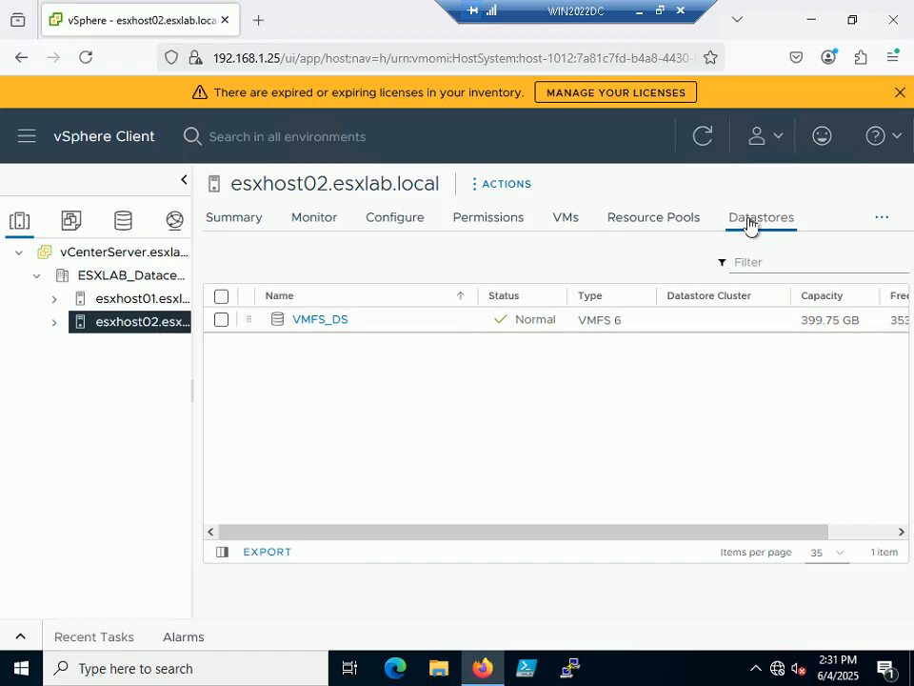
{"action": "left_click", "coordinate": [325, 321]}
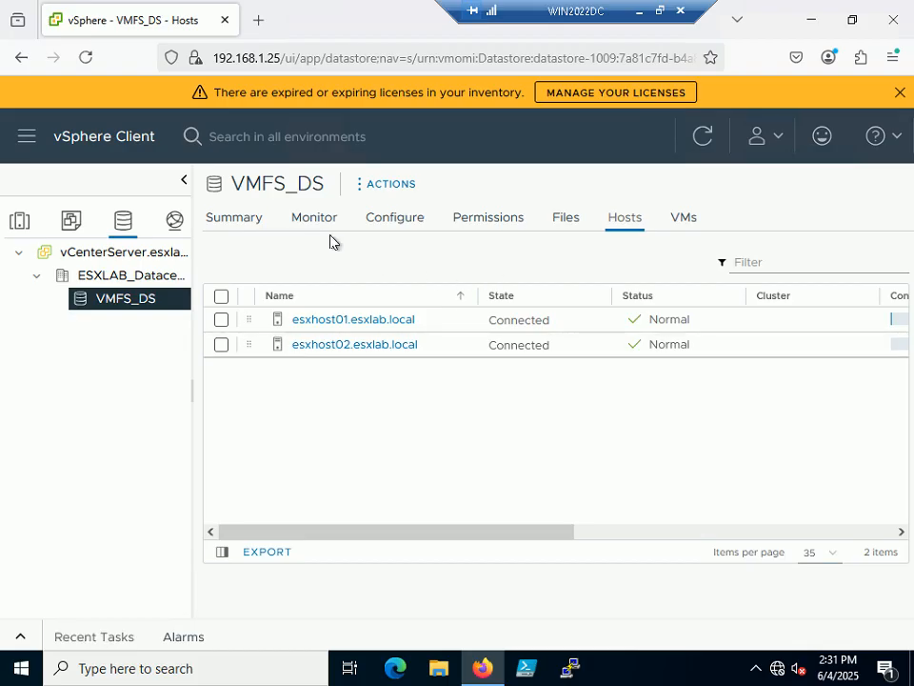
{"action": "left_click", "coordinate": [562, 238]}
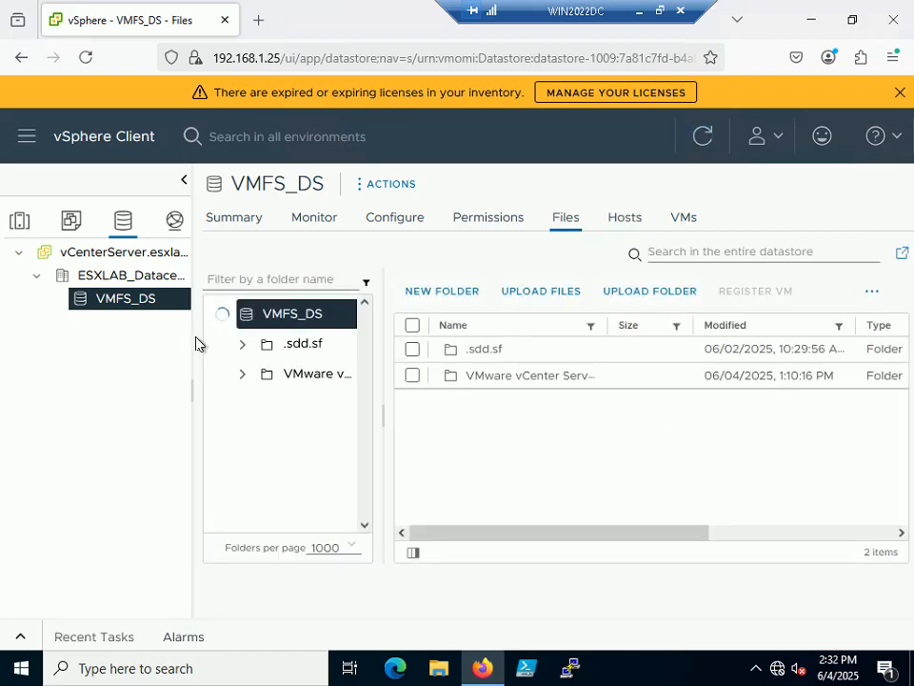
Upload Windows 11 x64_Enterprise.iso from the Desktop using UPLOAD FILES.
{"action": "left_click", "coordinate": [535, 297]}
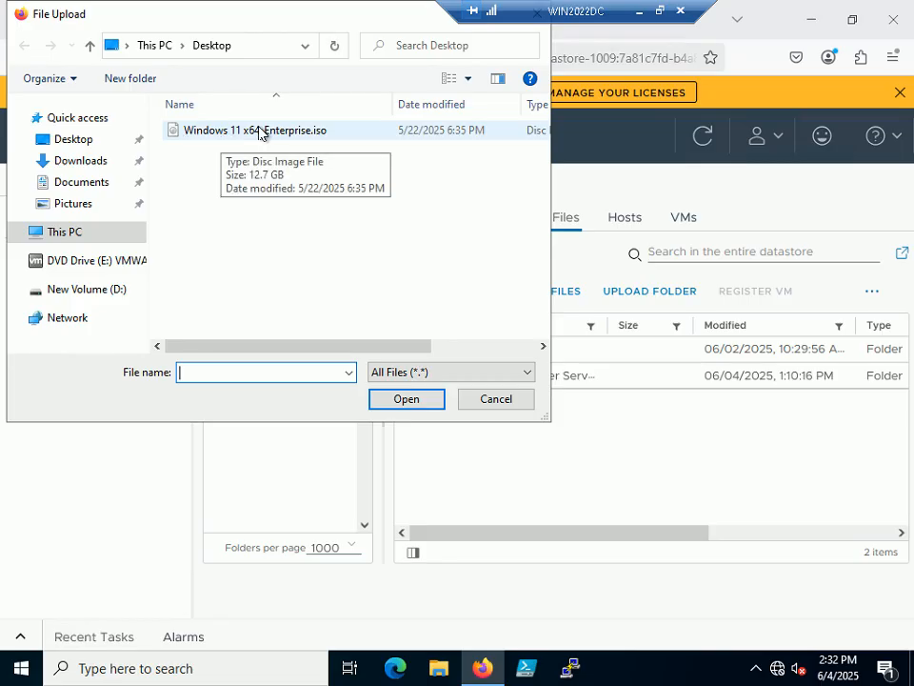
{"action": "double_click", "coordinate": [258, 131]}
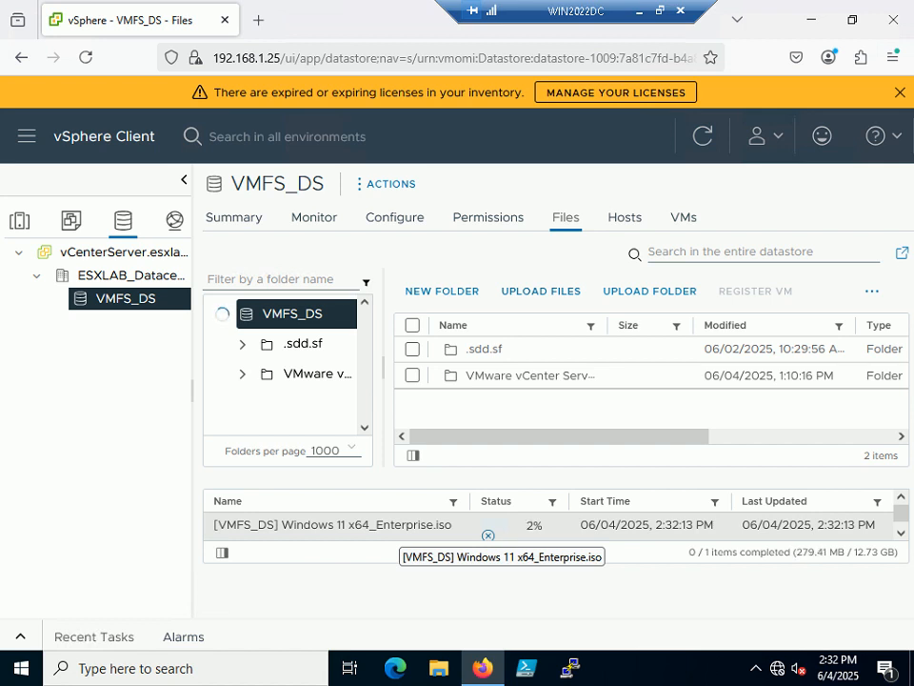
Check the upload-monitoring slide in PowerPoint and switch back to the remote session.
{"action": "left_click", "coordinate": [660, 11]}
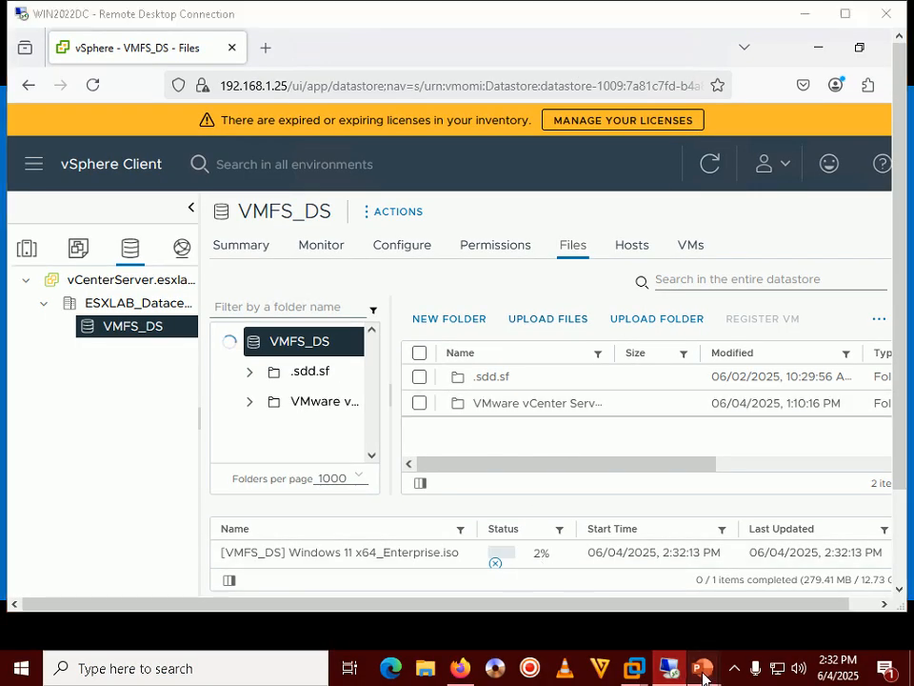
{"action": "mouse_move", "coordinate": [703, 666]}
{"action": "left_click", "coordinate": [796, 567]}
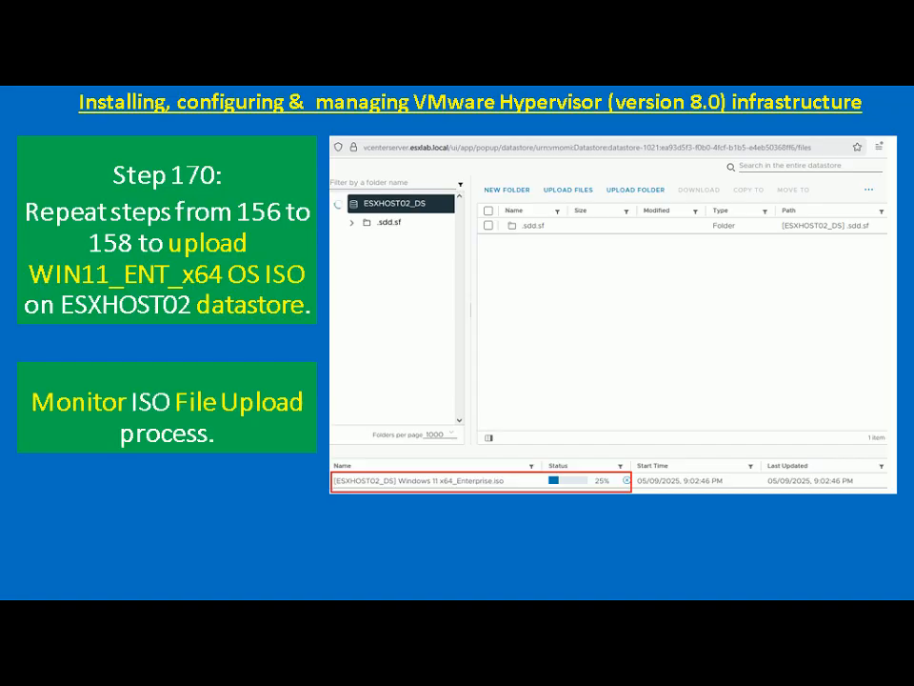
{"action": "key", "text": "alt+Tab"}
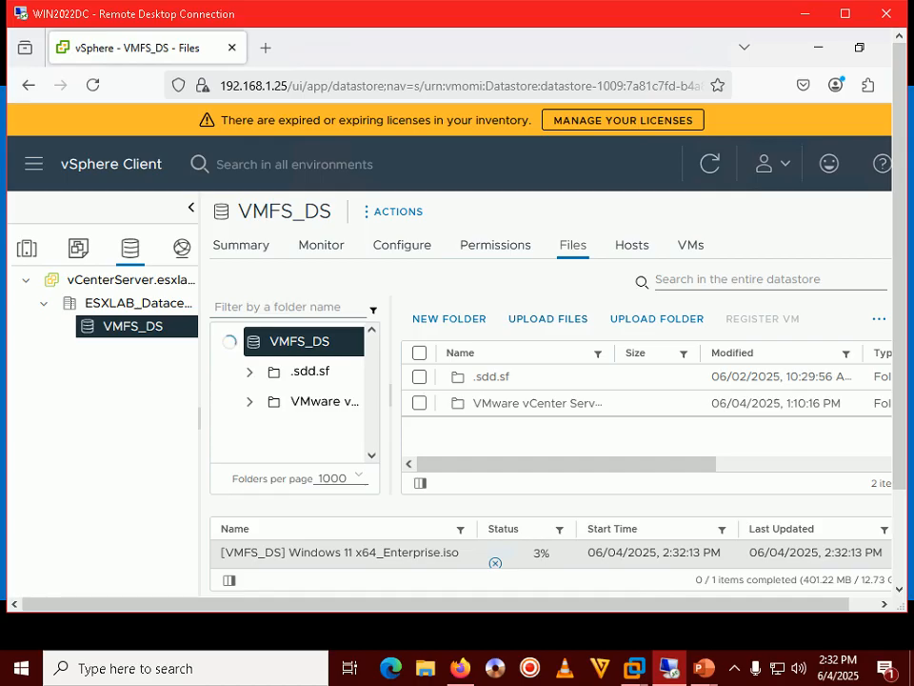
Wait for the ISO upload task to reach Completed, then make the remote session full screen.
{"action": "left_click", "coordinate": [735, 674]}
{"action": "left_click", "coordinate": [735, 674]}
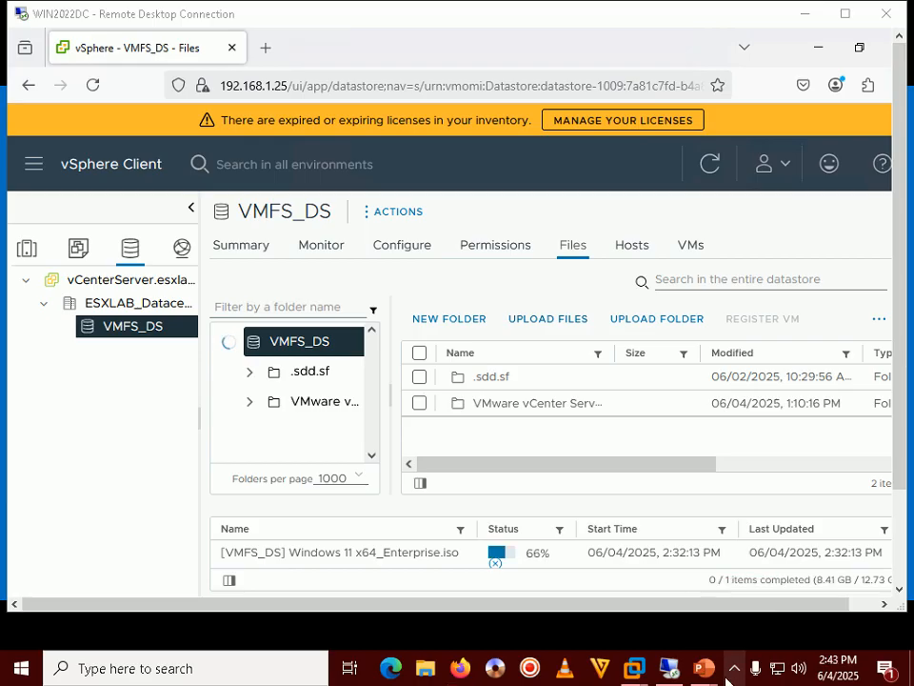
{"action": "left_click", "coordinate": [731, 677]}
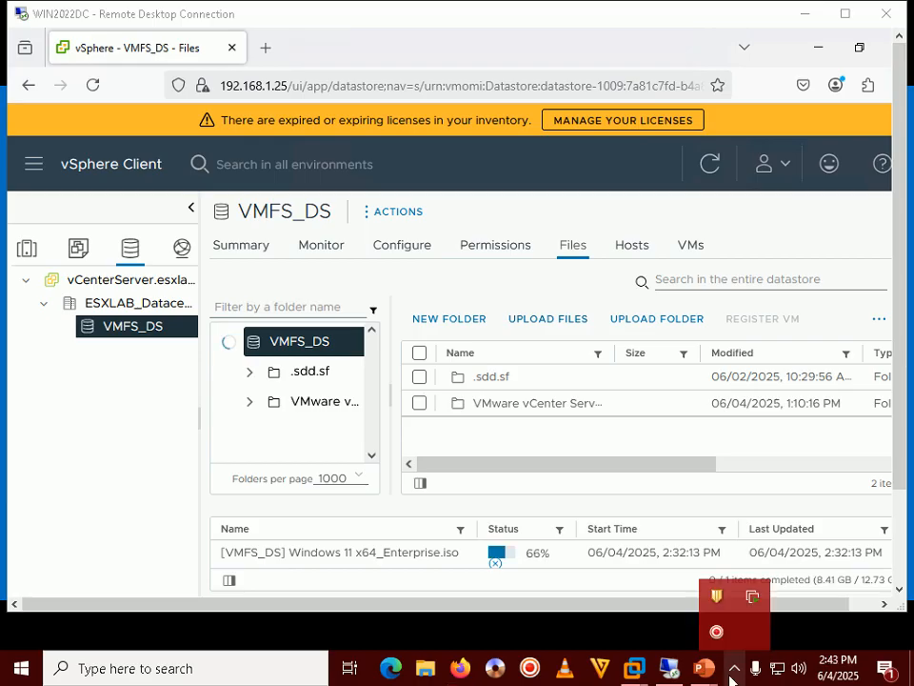
{"action": "left_click", "coordinate": [731, 678]}
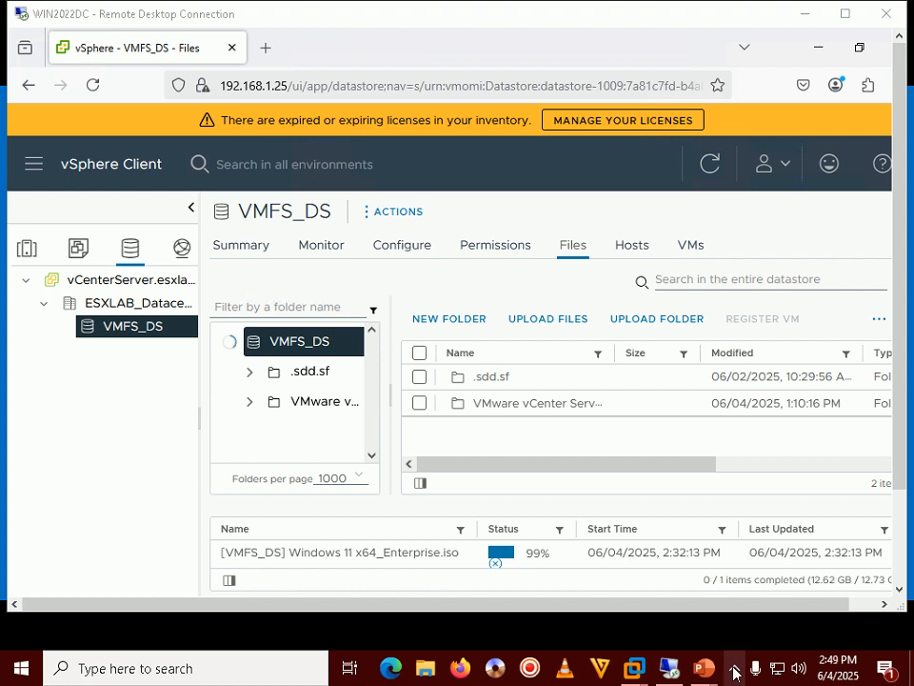
{"action": "left_click", "coordinate": [735, 672]}
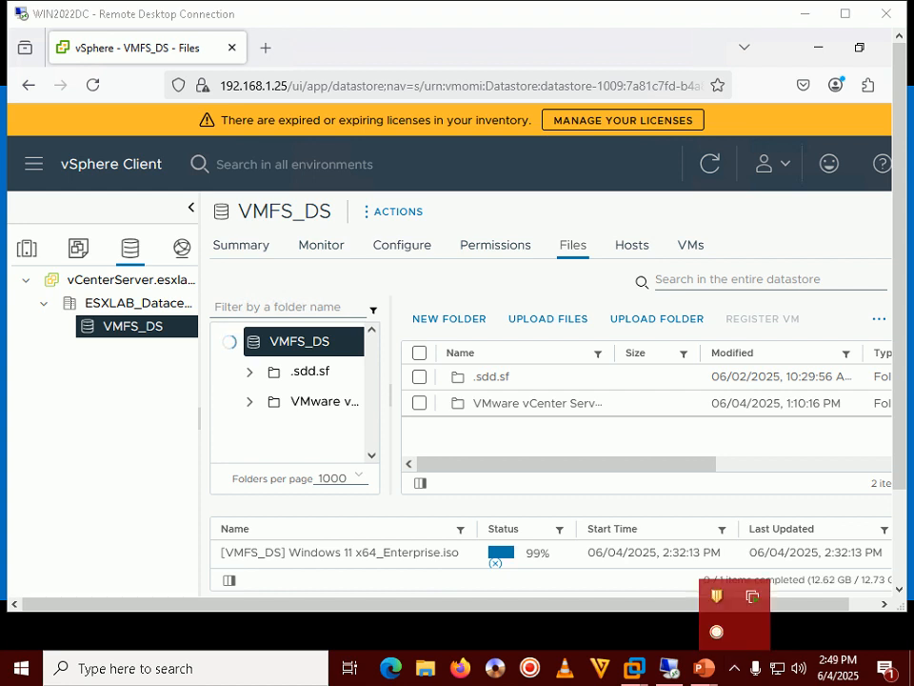
{"action": "left_click", "coordinate": [559, 491]}
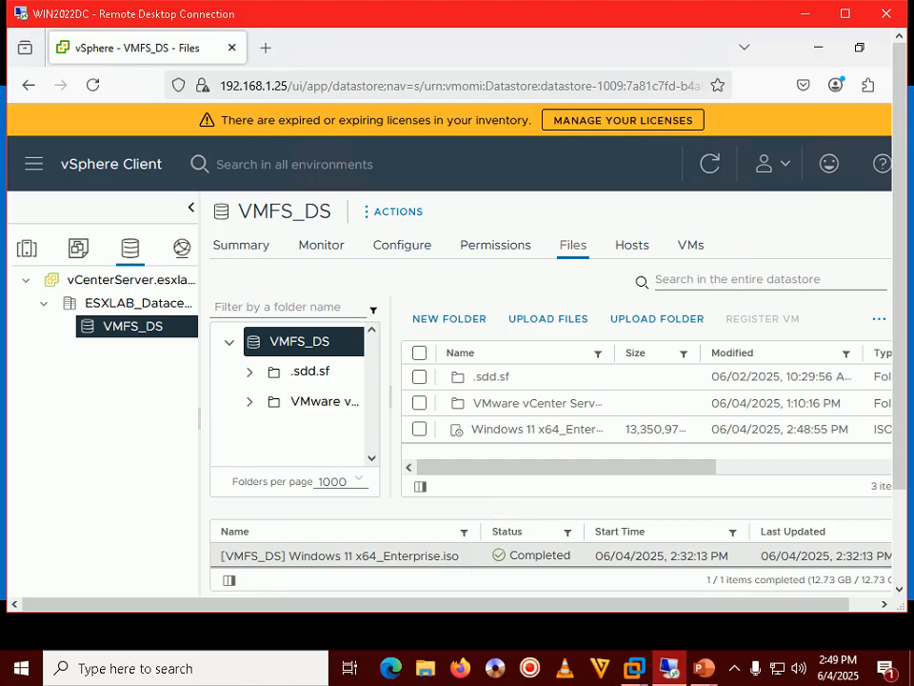
{"action": "left_click", "coordinate": [845, 13]}
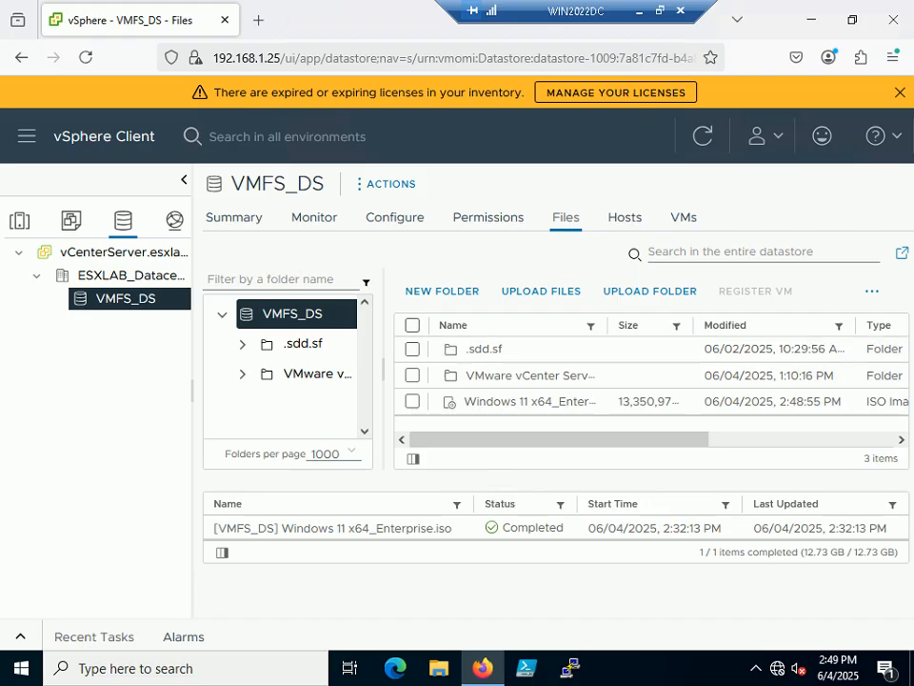
Widen the Name column to show the full Windows 11 x64_Enterprise.iso name and scroll the columns.
{"action": "left_click_drag", "start_coordinate": [598, 326], "coordinate": [713, 325]}
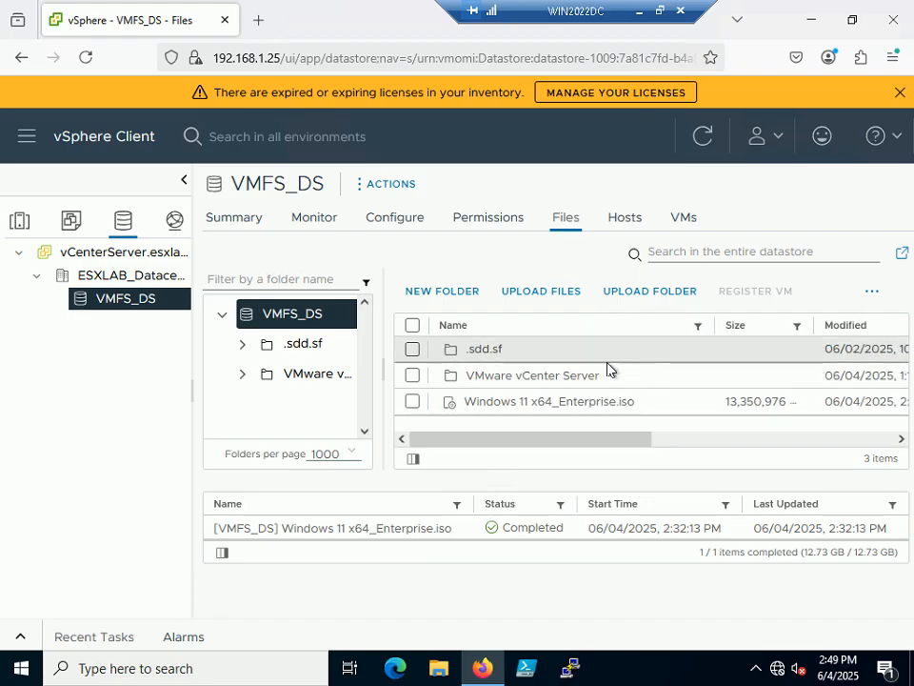
{"action": "left_click_drag", "start_coordinate": [555, 443], "coordinate": [671, 439]}
{"action": "left_click_drag", "start_coordinate": [549, 450], "coordinate": [459, 422]}
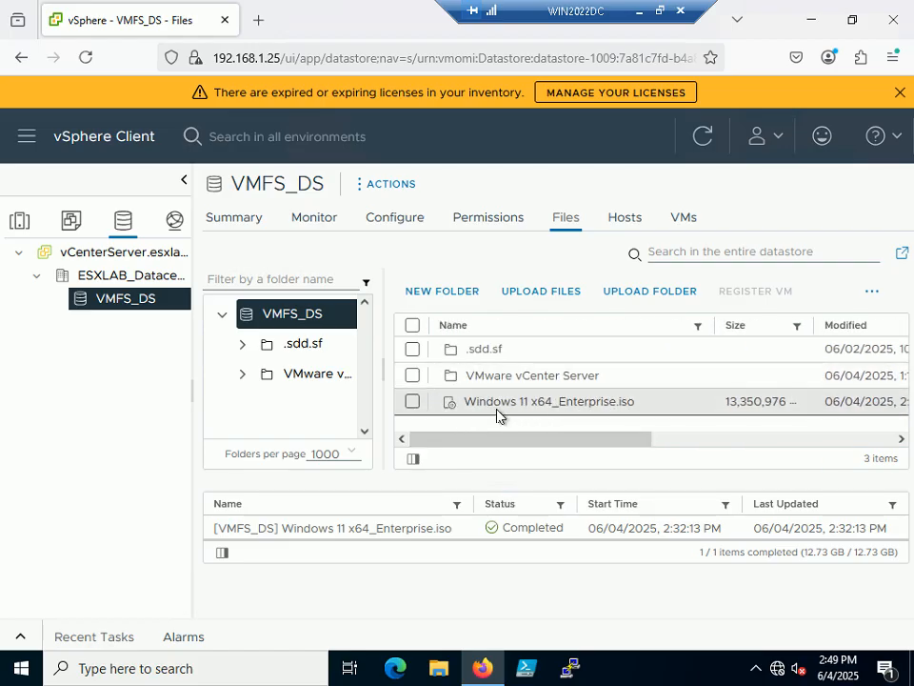
{"action": "left_click_drag", "start_coordinate": [589, 438], "coordinate": [513, 461]}
Take the remote session out of full screen and return to PowerPoint's Step 170 slide show.
{"action": "left_click", "coordinate": [663, 19]}
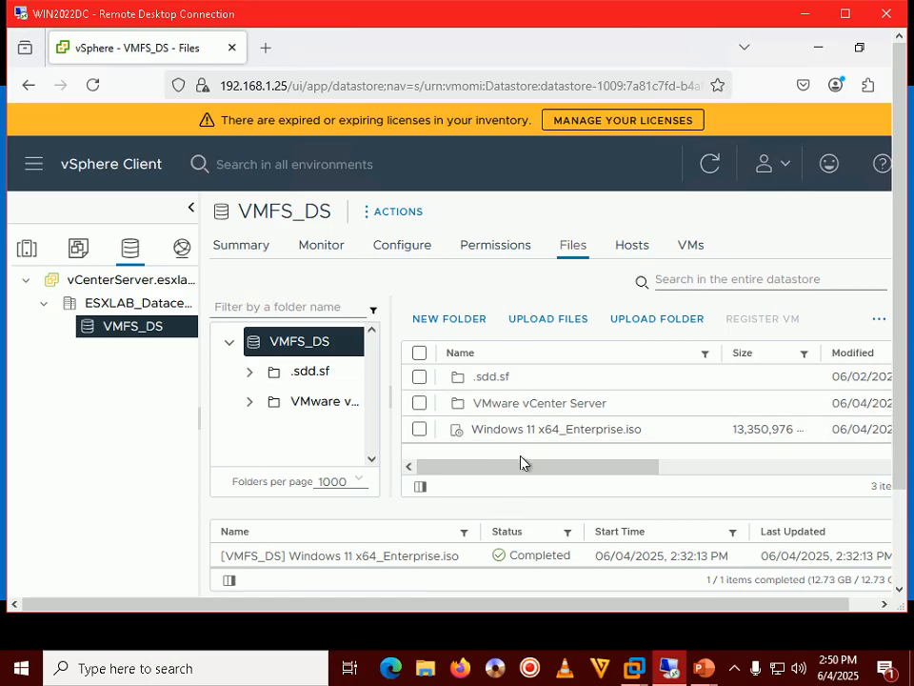
{"action": "mouse_move", "coordinate": [707, 675]}
{"action": "left_click", "coordinate": [747, 574]}
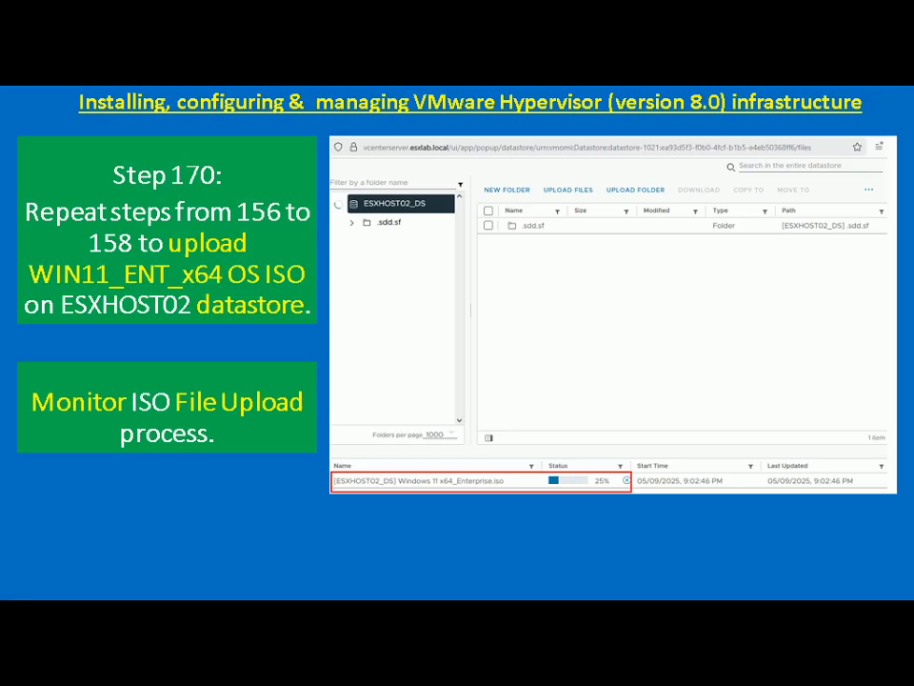